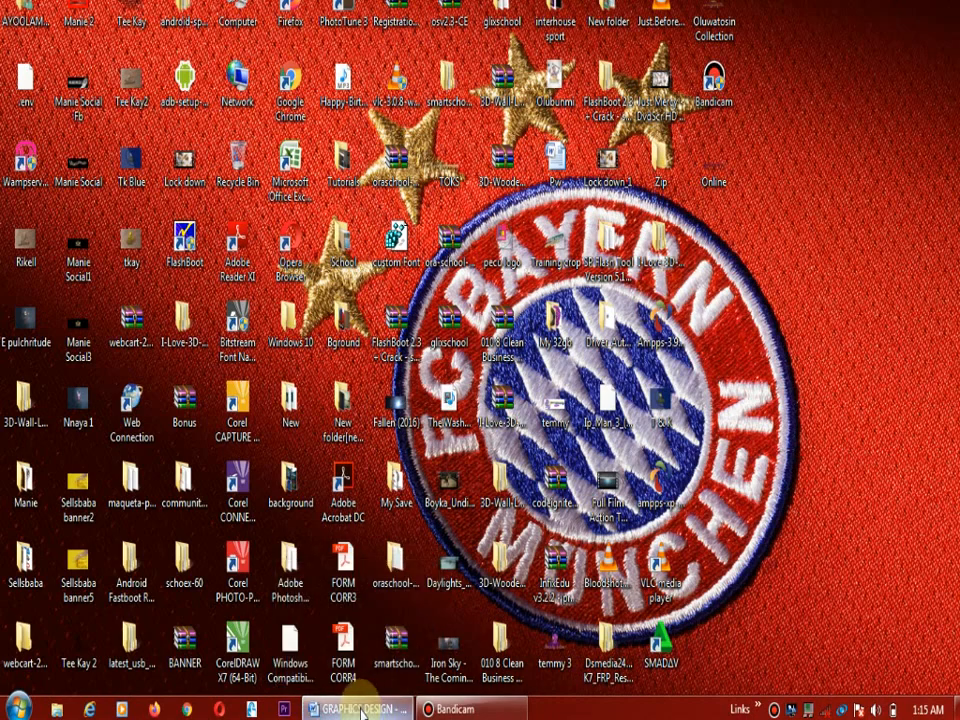
Read through the GRAPHICS DESIGN notes in Word, from the introduction to the CorelDRAW tool descriptions, and minimize the document
{"action": "left_click", "coordinate": [365, 709]}
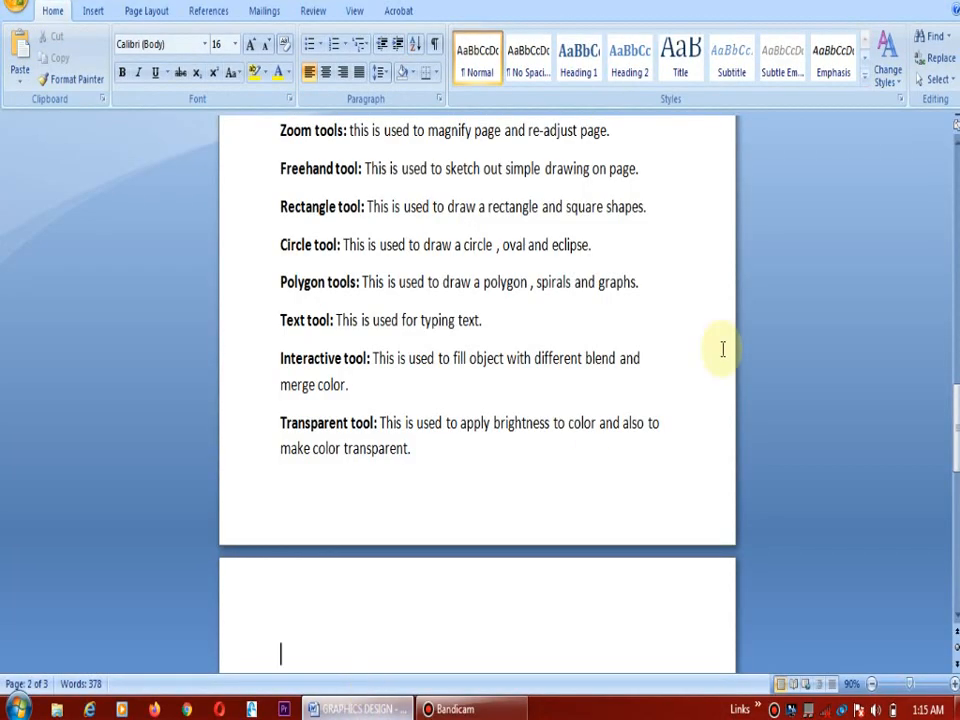
{"action": "scroll", "coordinate": [477, 400], "scroll_direction": "up", "scroll_amount": 7}
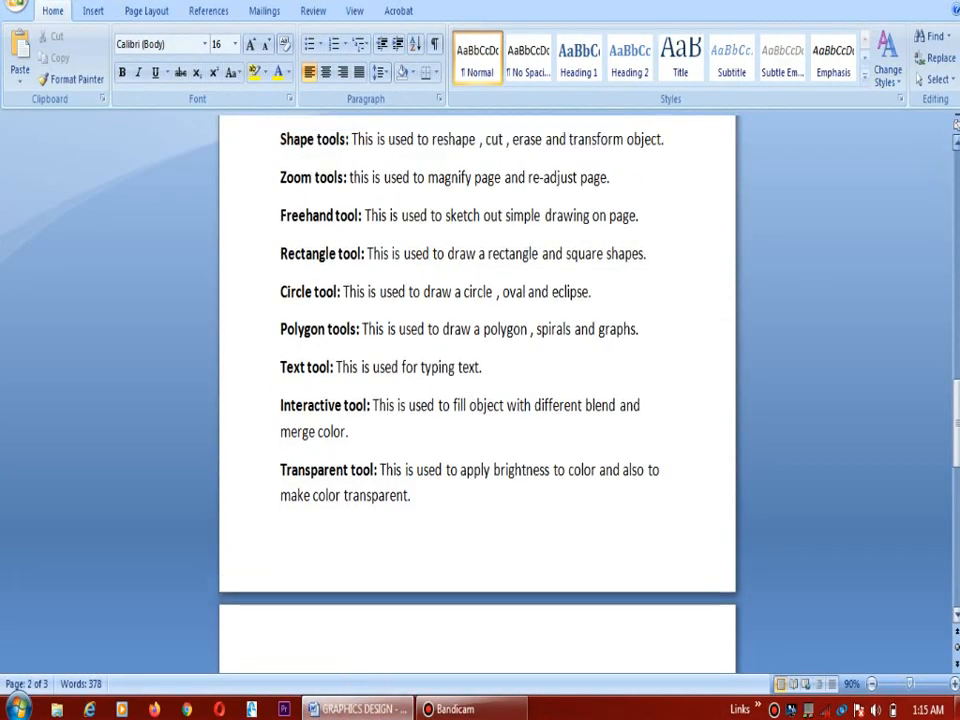
{"action": "scroll", "coordinate": [477, 400], "scroll_direction": "up", "scroll_amount": 10}
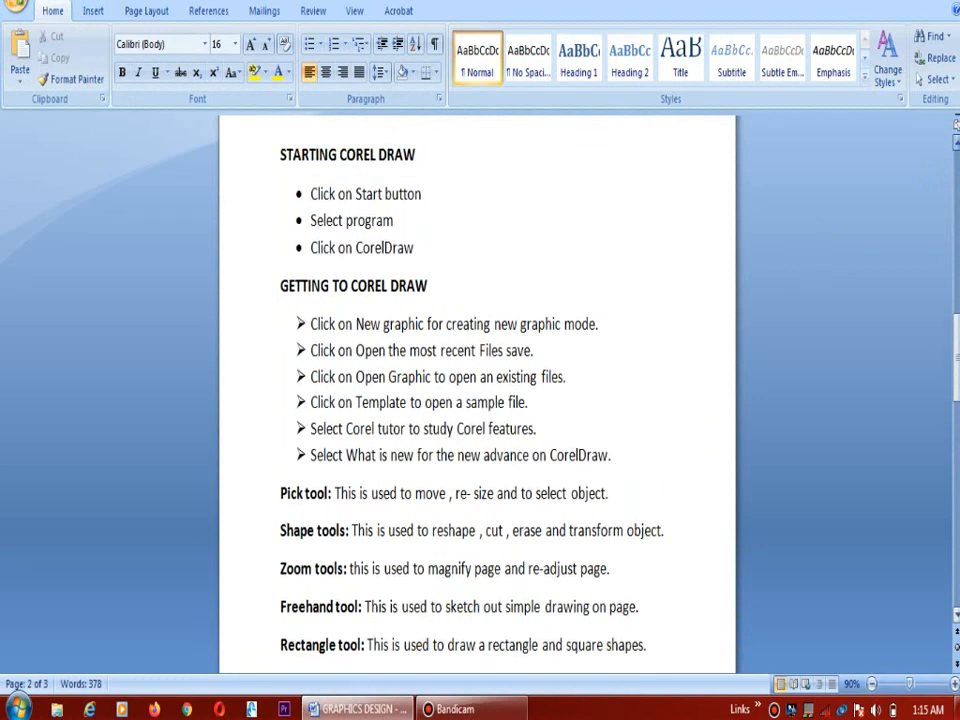
{"action": "scroll", "coordinate": [477, 400], "scroll_direction": "up", "scroll_amount": 10}
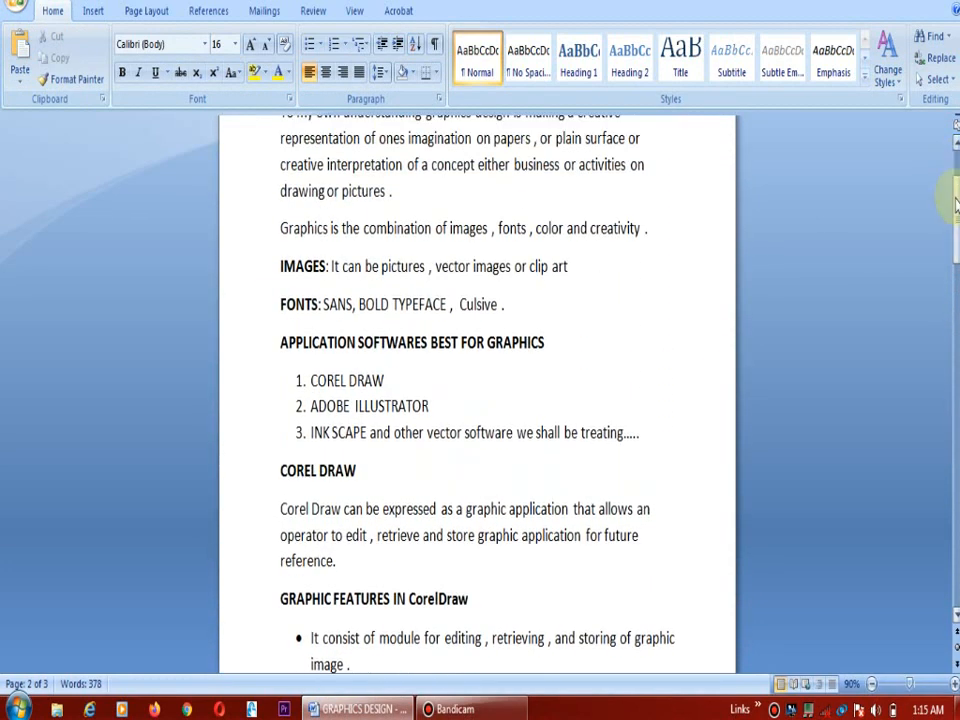
{"action": "left_click_drag", "start_coordinate": [955, 175], "coordinate": [952, 150]}
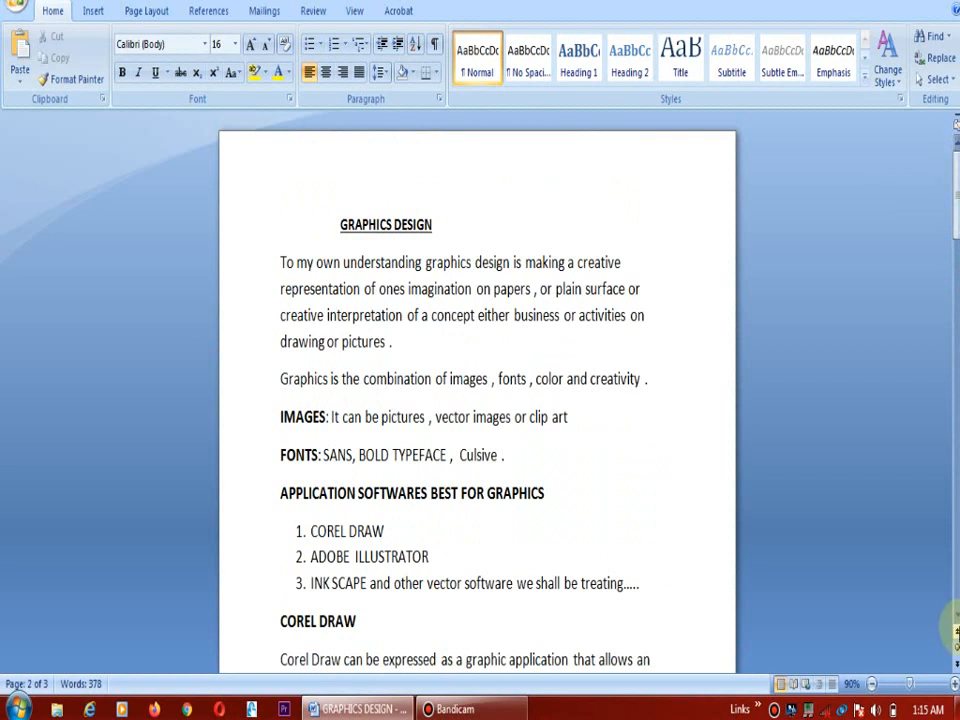
{"action": "left_click_drag", "start_coordinate": [955, 617], "coordinate": [955, 617]}
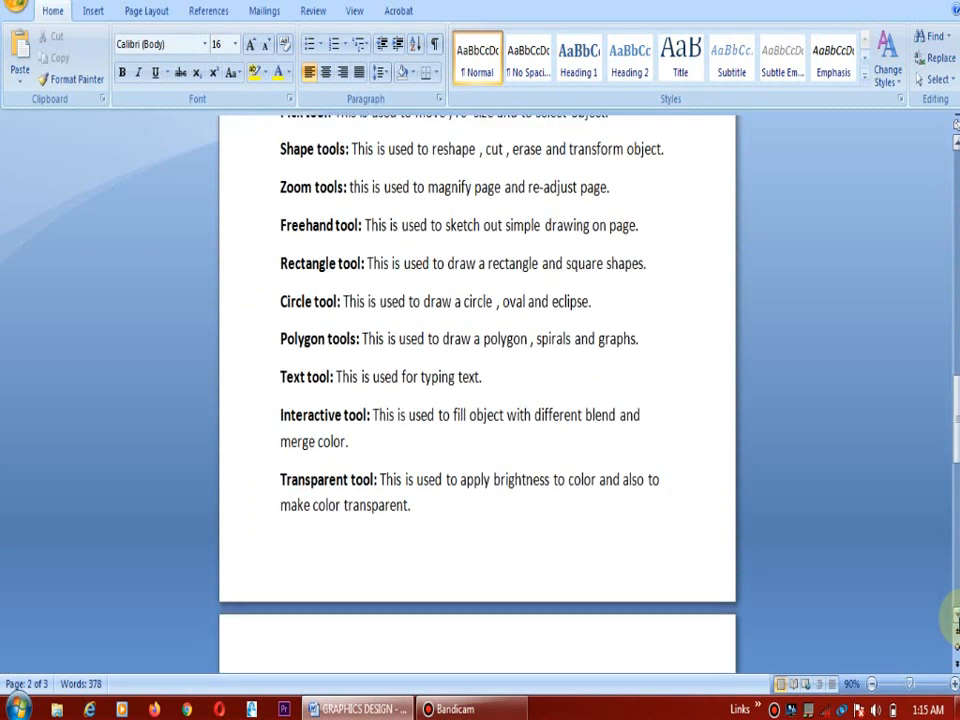
{"action": "left_click", "coordinate": [350, 712]}
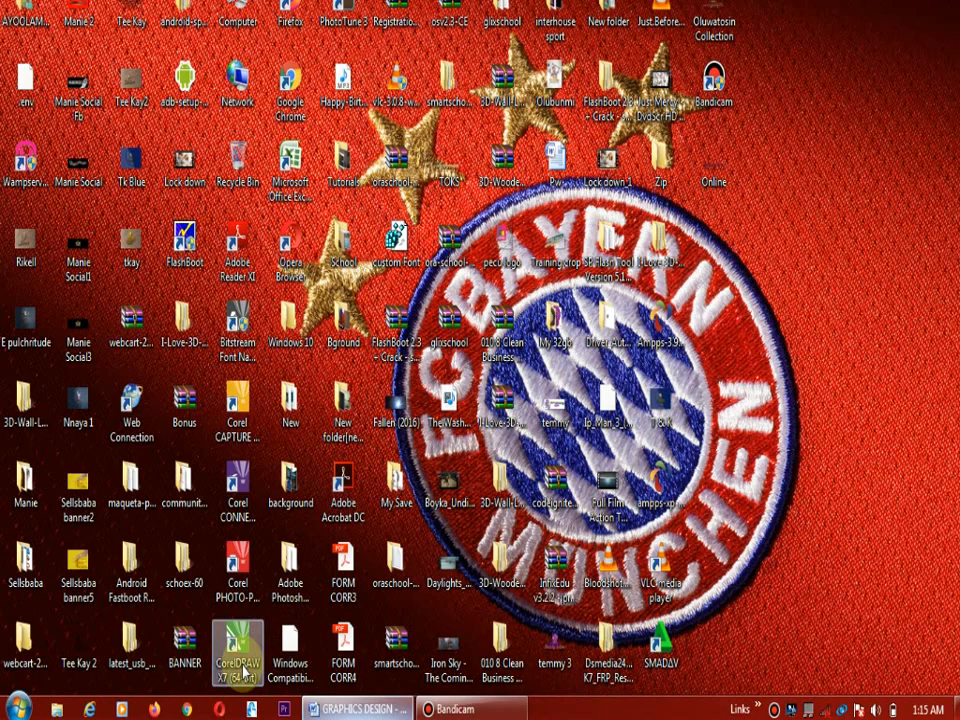
Launch CorelDRAW X7 (64-Bit) from the CorelDRAW Graphics Suite X7 program group
{"action": "left_click", "coordinate": [20, 708]}
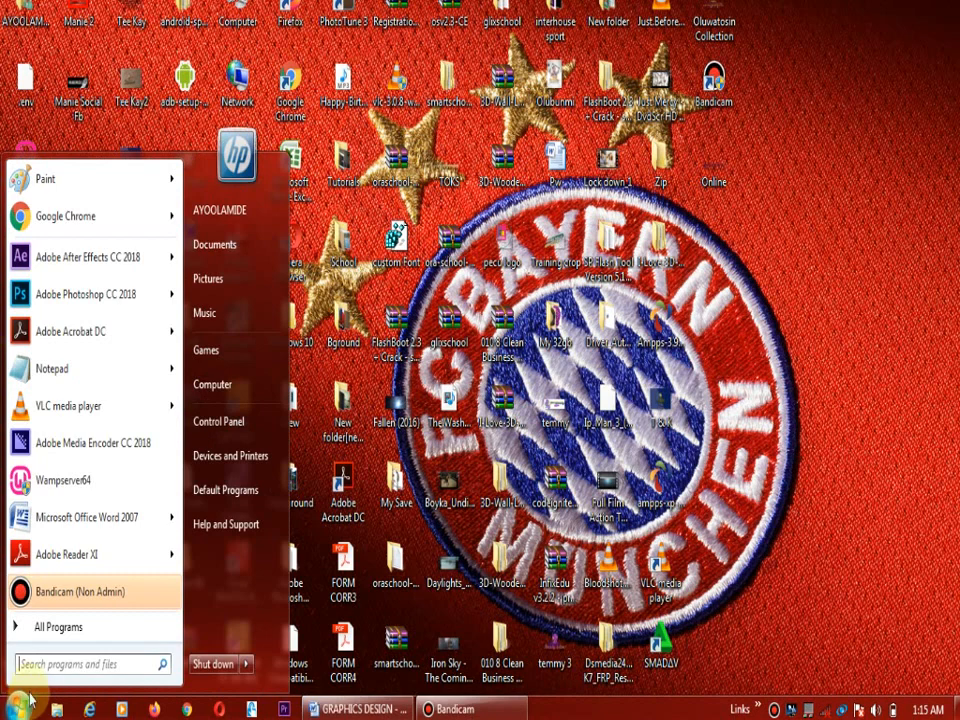
{"action": "left_click", "coordinate": [33, 632]}
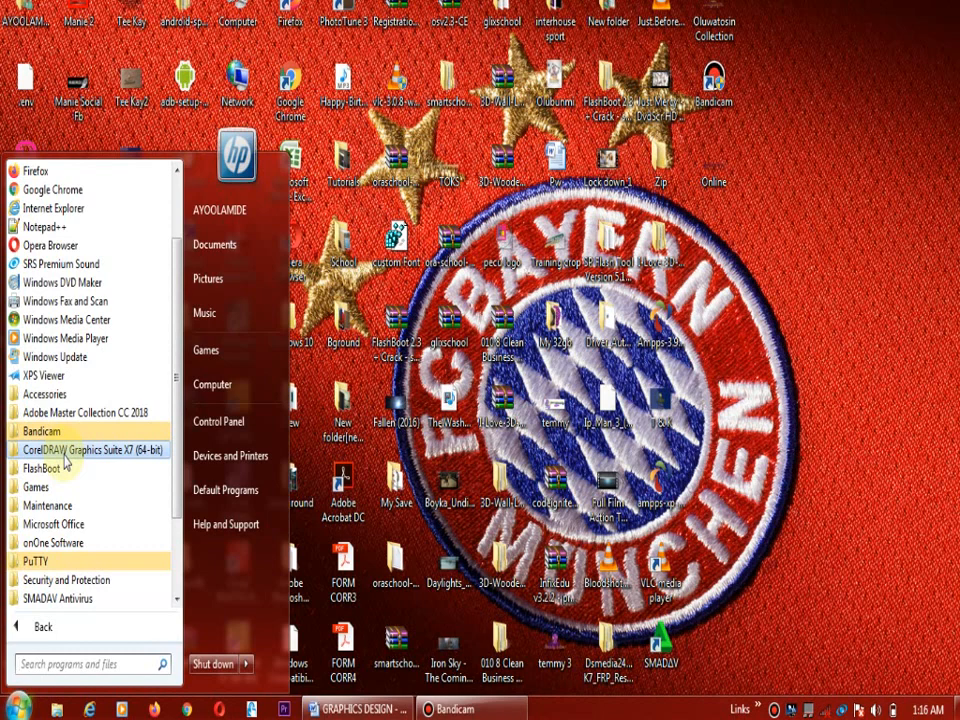
{"action": "left_click", "coordinate": [65, 452]}
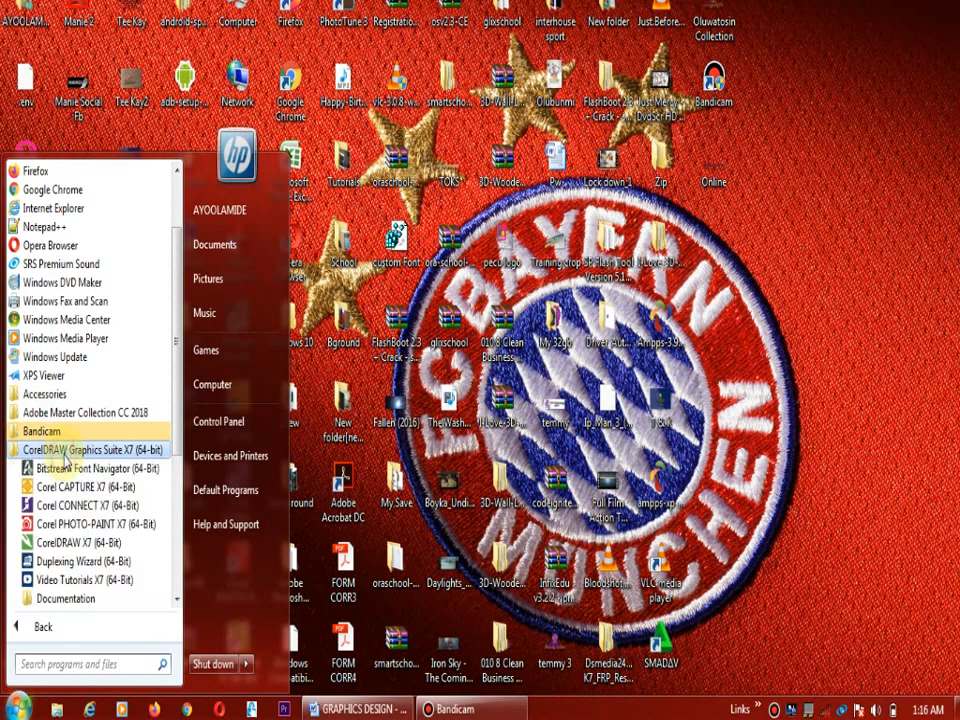
{"action": "left_click", "coordinate": [88, 543]}
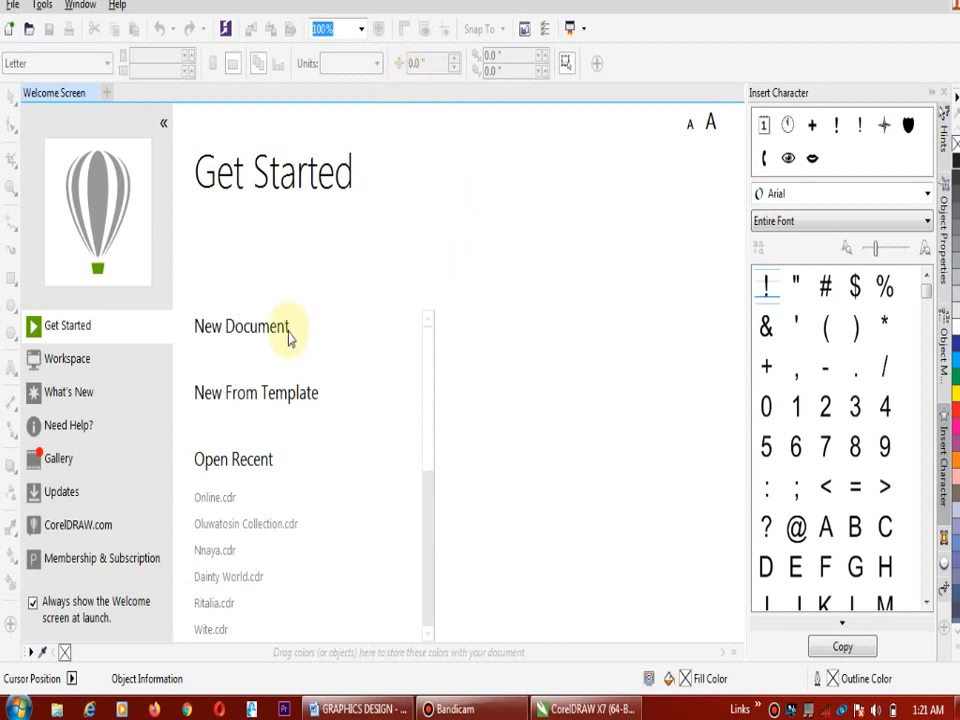
{"action": "mouse_move", "coordinate": [242, 343]}
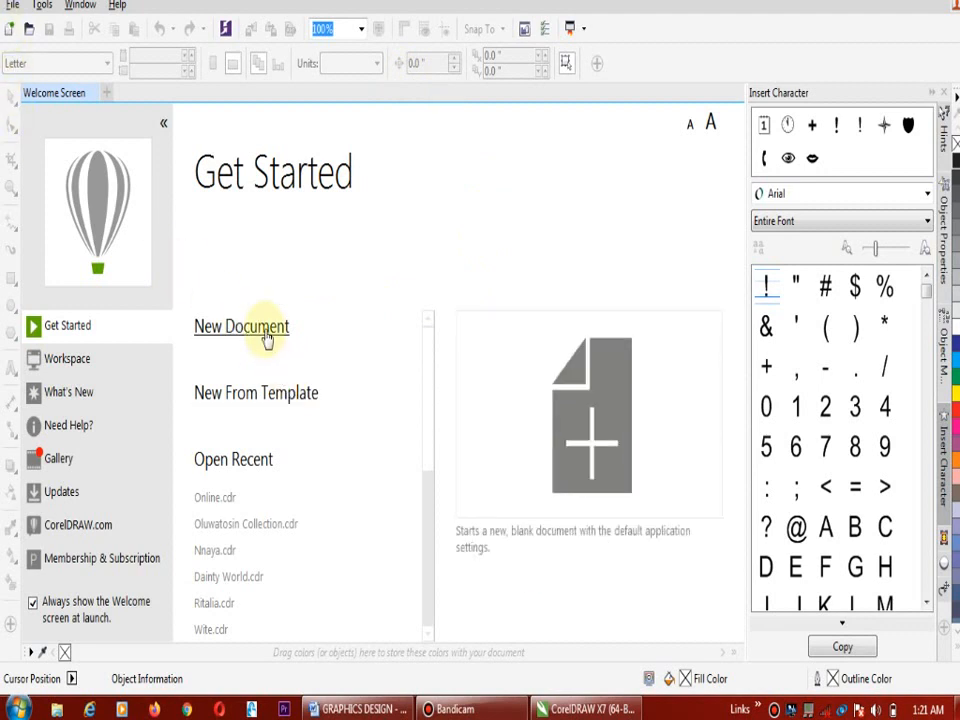
{"action": "left_click", "coordinate": [267, 337]}
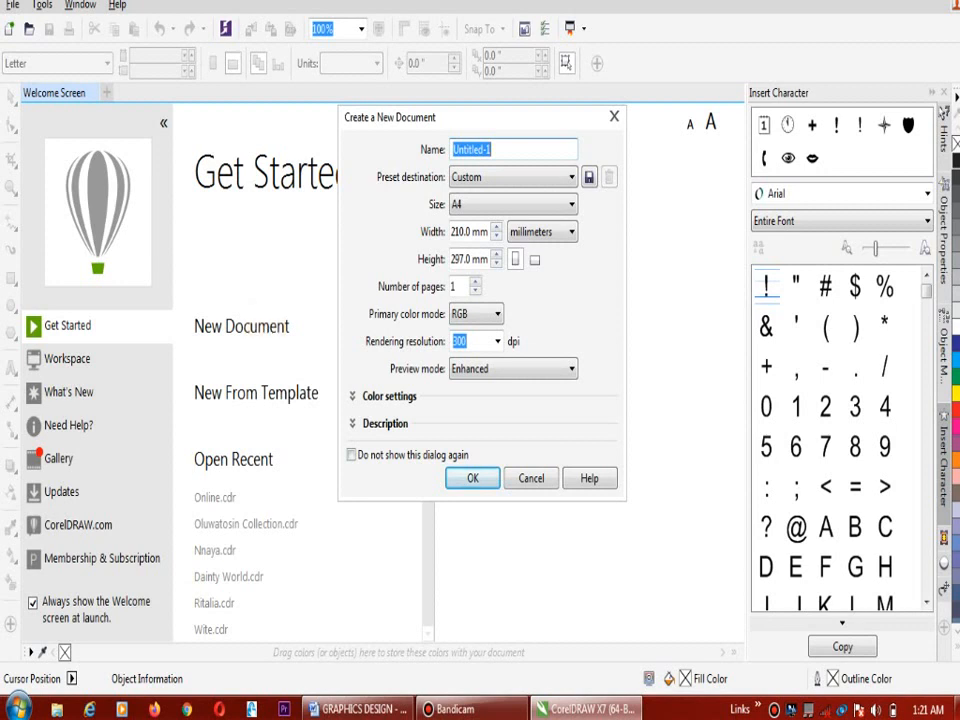
{"action": "type", "text": "e"}
{"action": "key", "text": "BackSpace"}
{"action": "type", "text": "Online"}
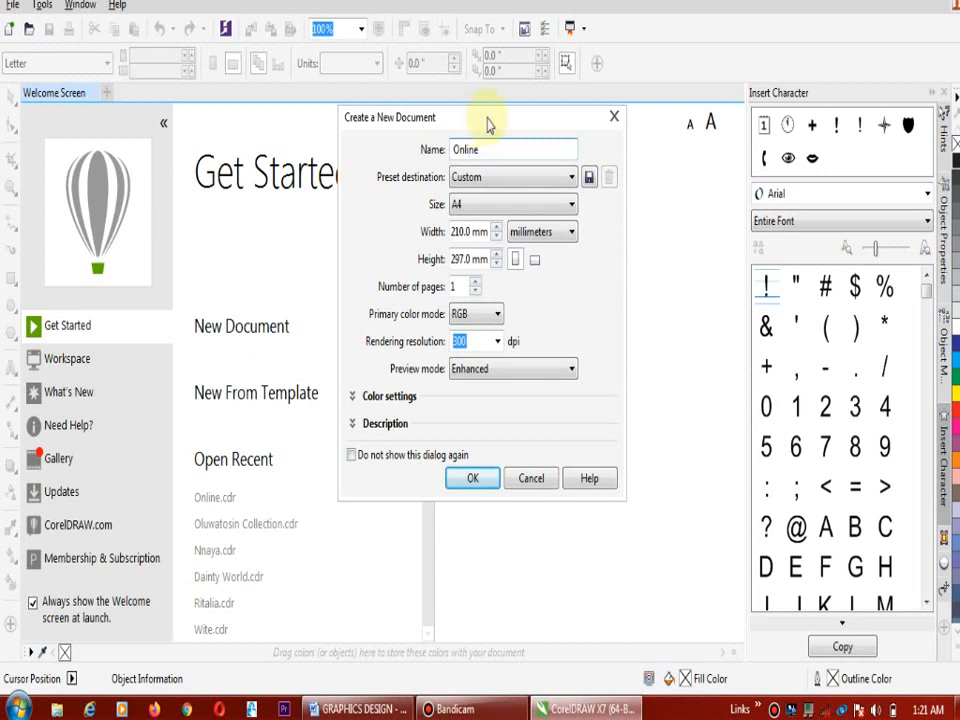
{"action": "left_click", "coordinate": [533, 212]}
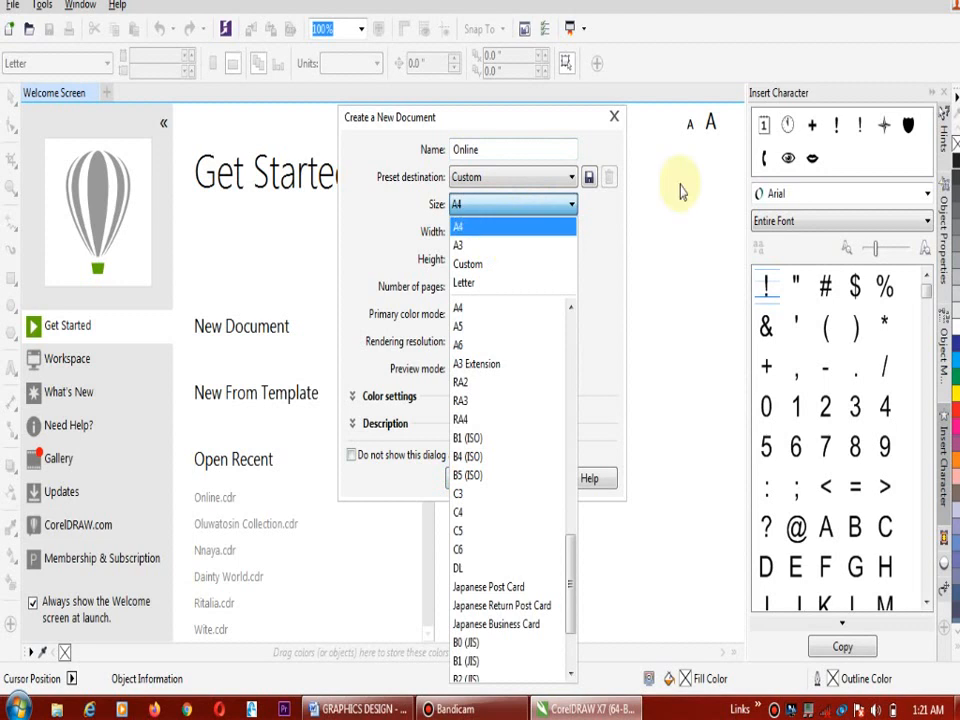
{"action": "left_click", "coordinate": [520, 226]}
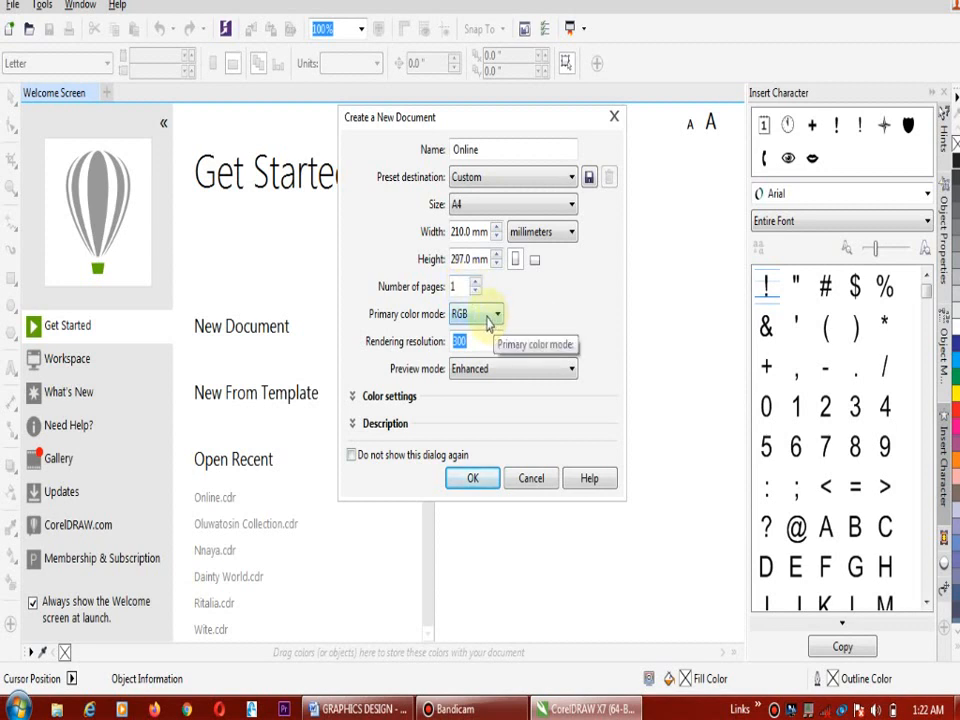
{"action": "left_click", "coordinate": [487, 317]}
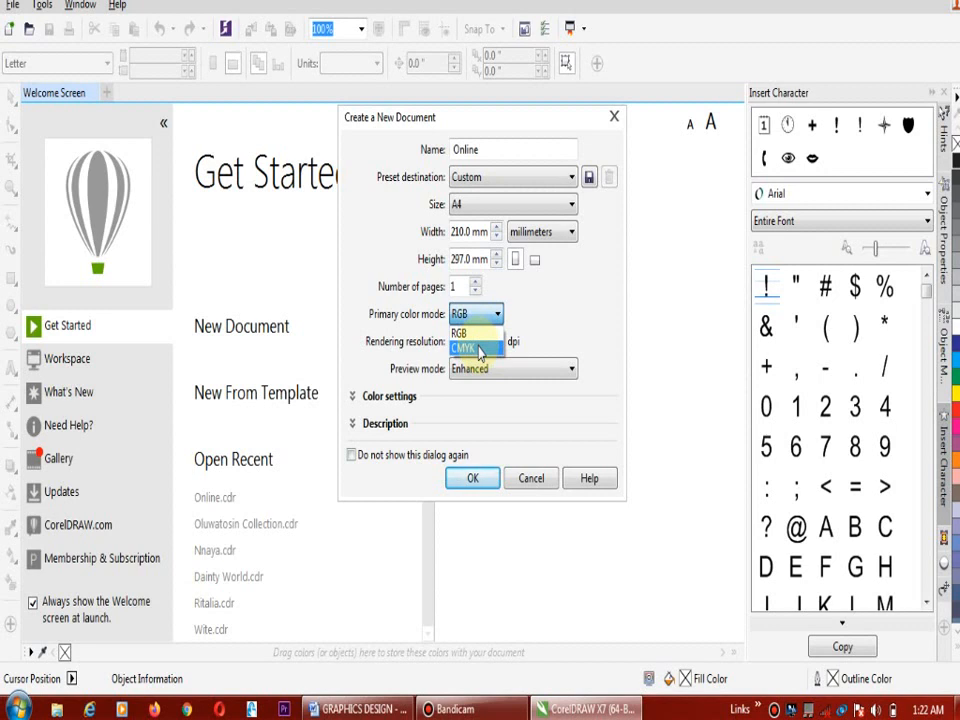
{"action": "key", "text": "Tab"}
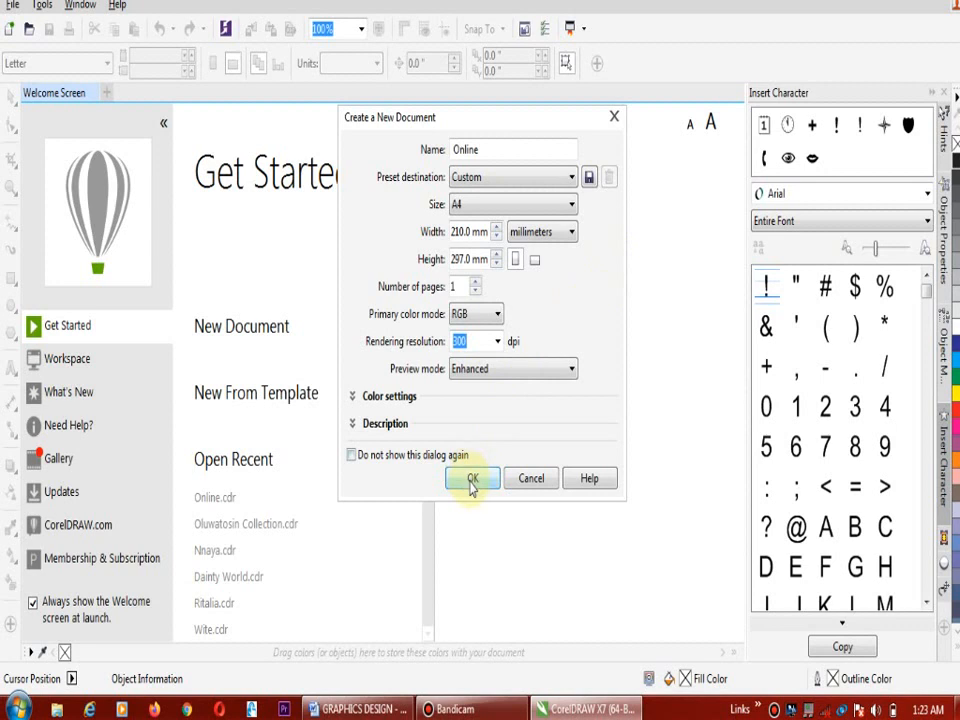
{"action": "left_click", "coordinate": [536, 477]}
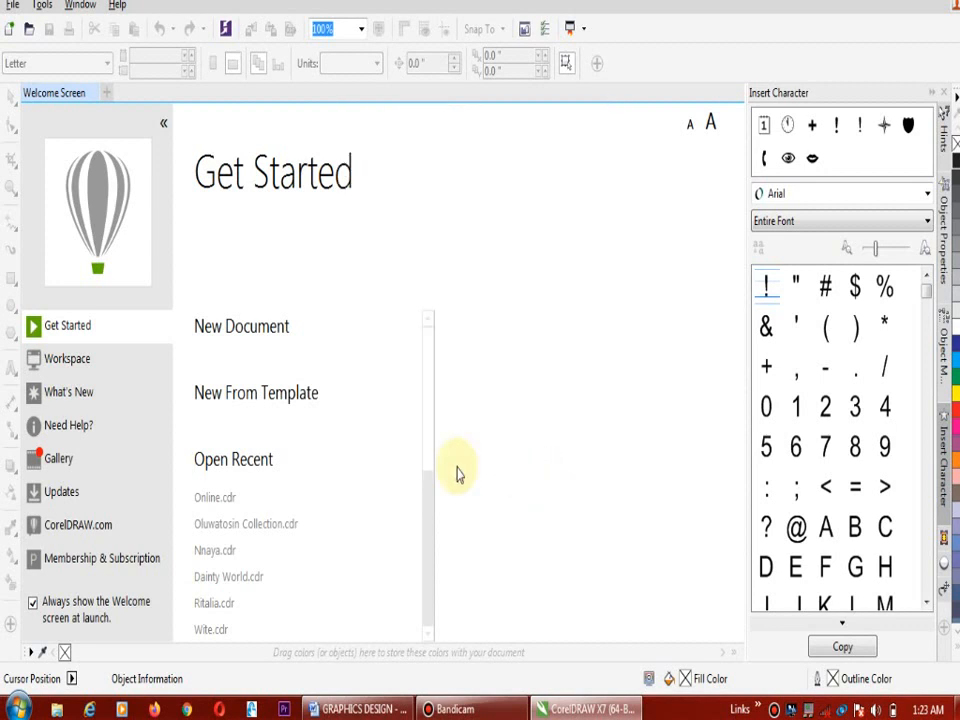
Open the recent drawing Online.cdr and add a new blank page after page 2
{"action": "mouse_move", "coordinate": [216, 509]}
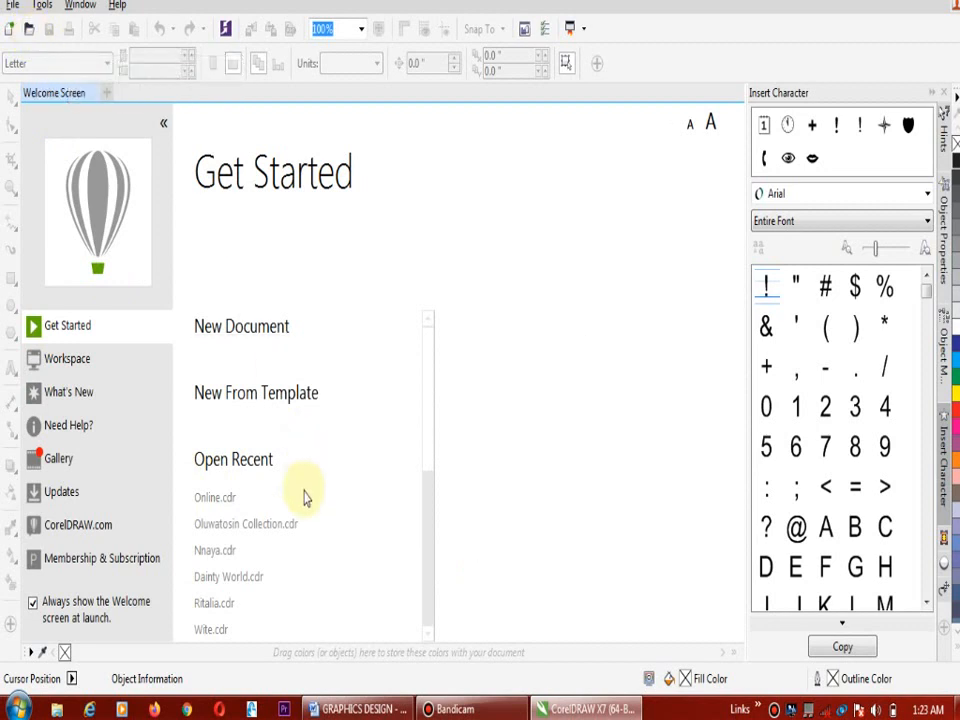
{"action": "left_click", "coordinate": [220, 499]}
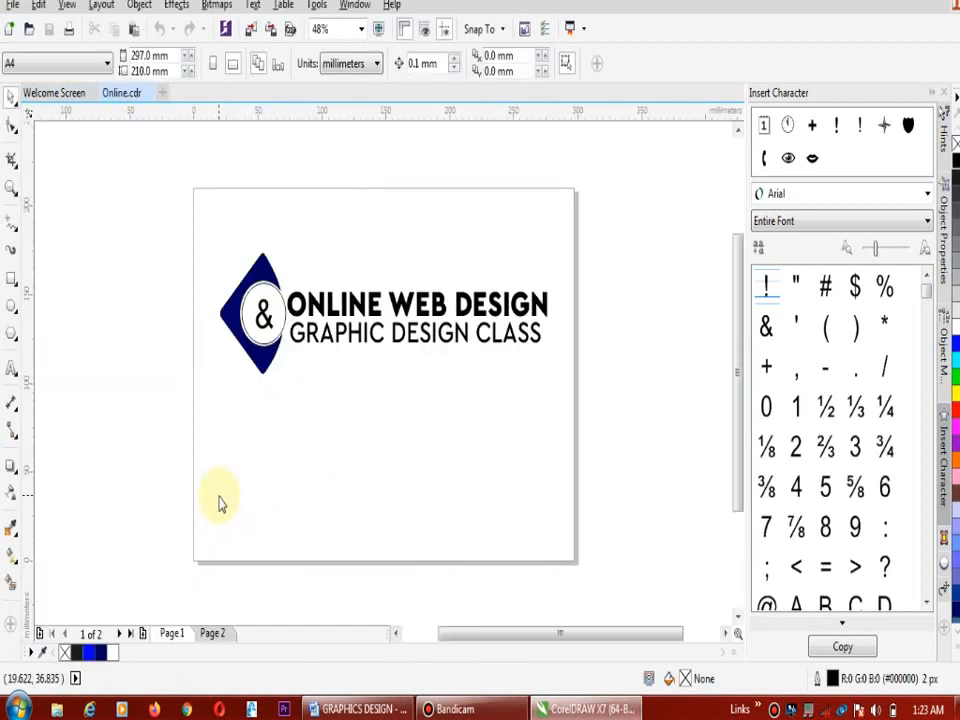
{"action": "left_click", "coordinate": [213, 638]}
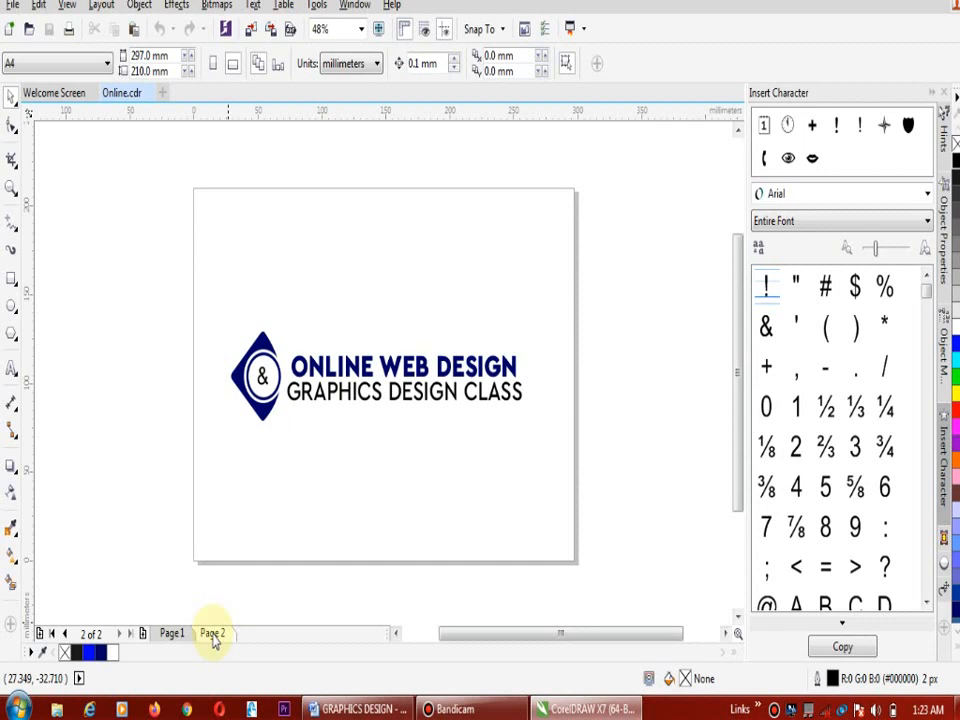
{"action": "left_click", "coordinate": [143, 634]}
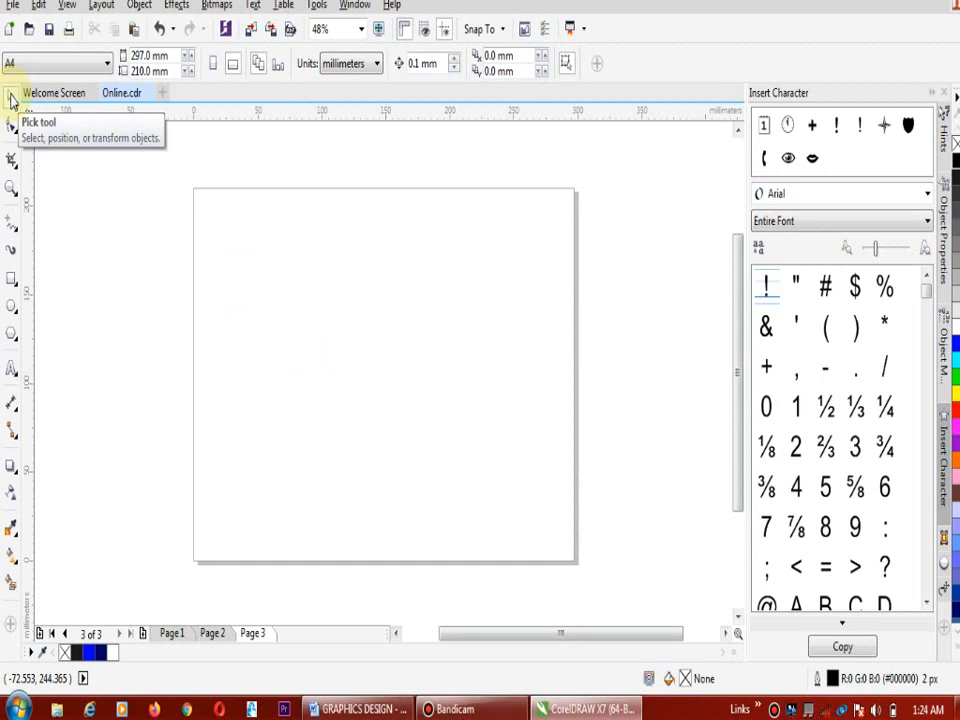
Draw a rectangle about 85 by 75 mm near the middle of page 3 and return to the Pick tool
{"action": "left_click", "coordinate": [8, 276]}
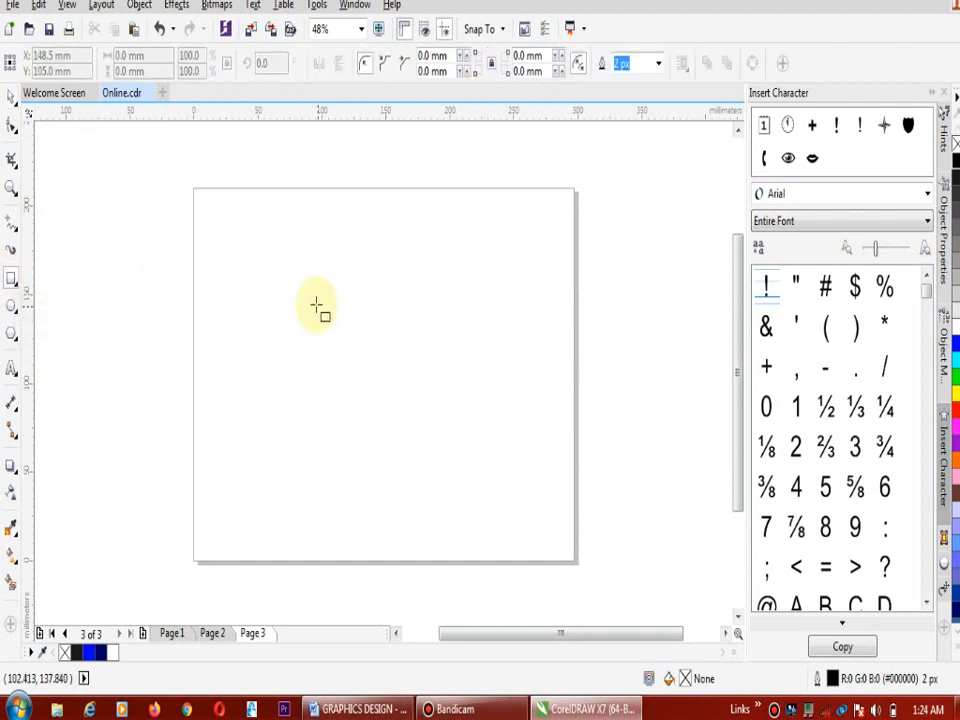
{"action": "left_click_drag", "start_coordinate": [304, 295], "coordinate": [413, 428]}
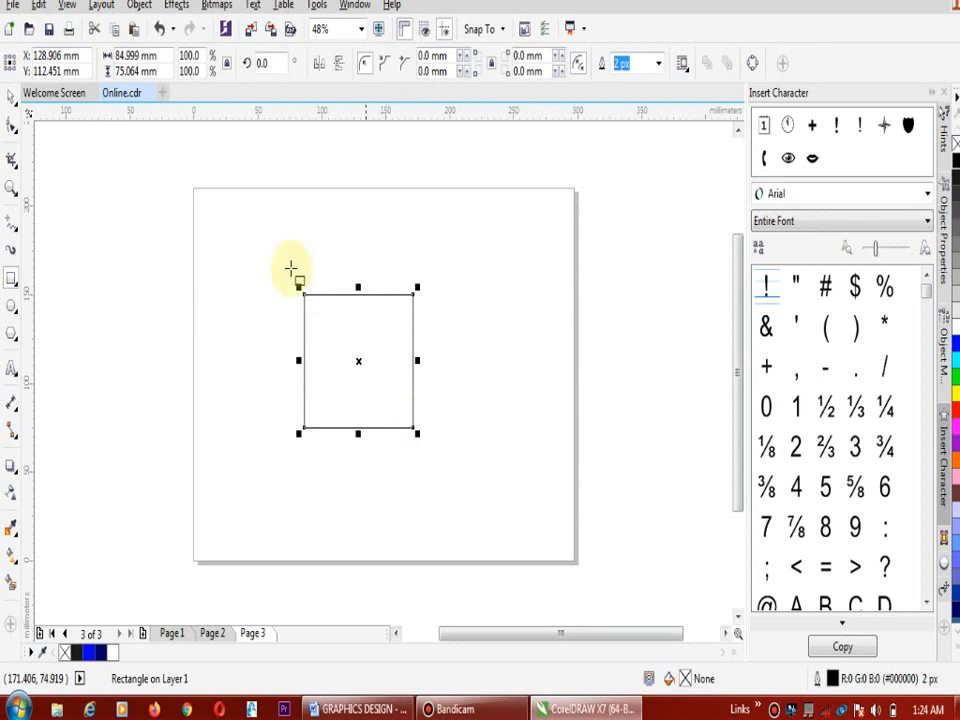
{"action": "left_click", "coordinate": [12, 97]}
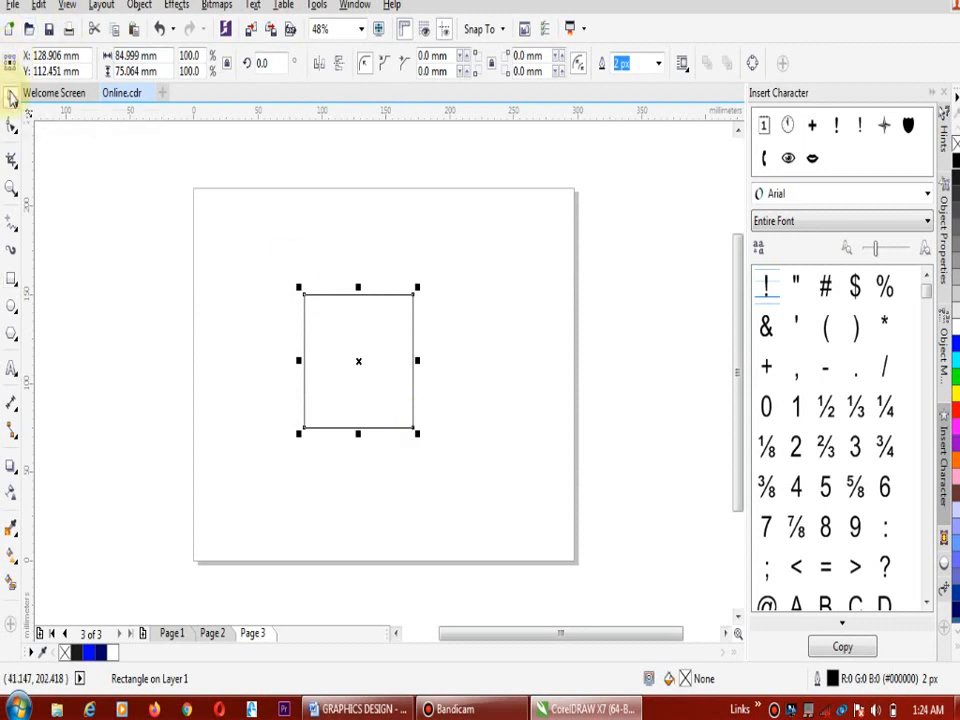
Try moving the rectangle to about X 148, Y 113 mm and scaling it down proportionally to about 62 percent
{"action": "left_click_drag", "start_coordinate": [361, 363], "coordinate": [383, 360]}
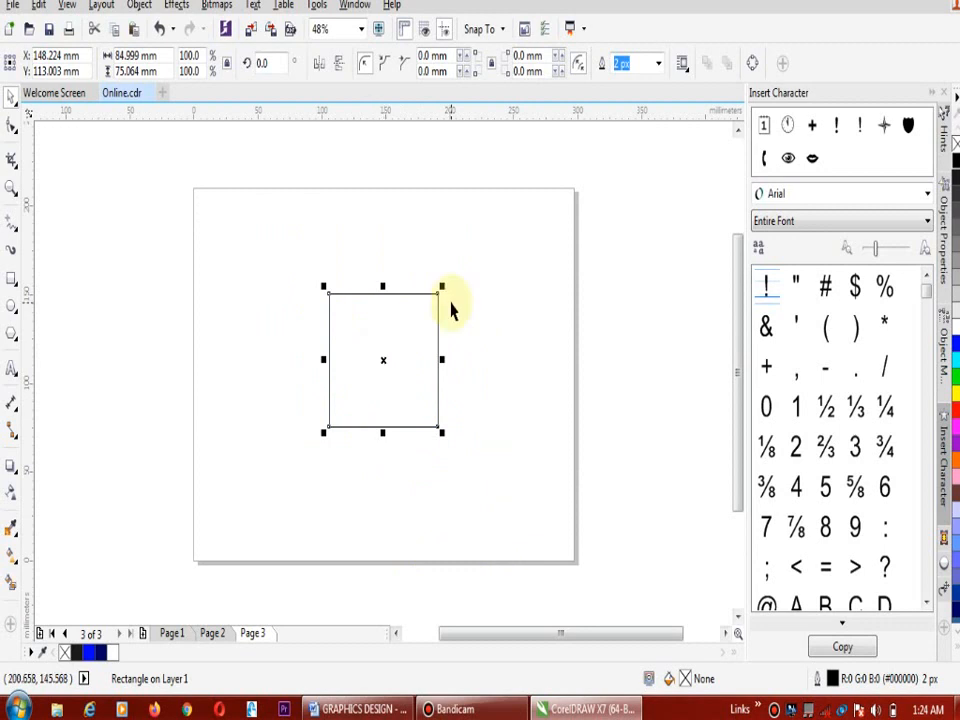
{"action": "left_click_drag", "start_coordinate": [442, 286], "coordinate": [417, 343]}
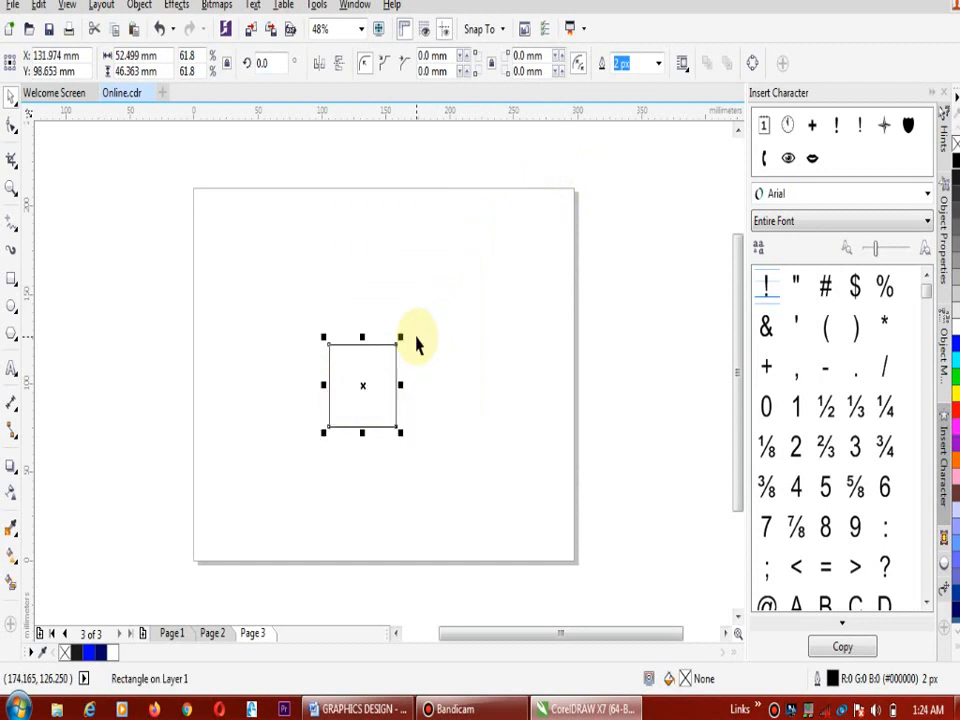
Try rotating the rectangle about its centre, first counterclockwise to about 27° and back clockwise to about 323°
{"action": "left_click", "coordinate": [400, 384]}
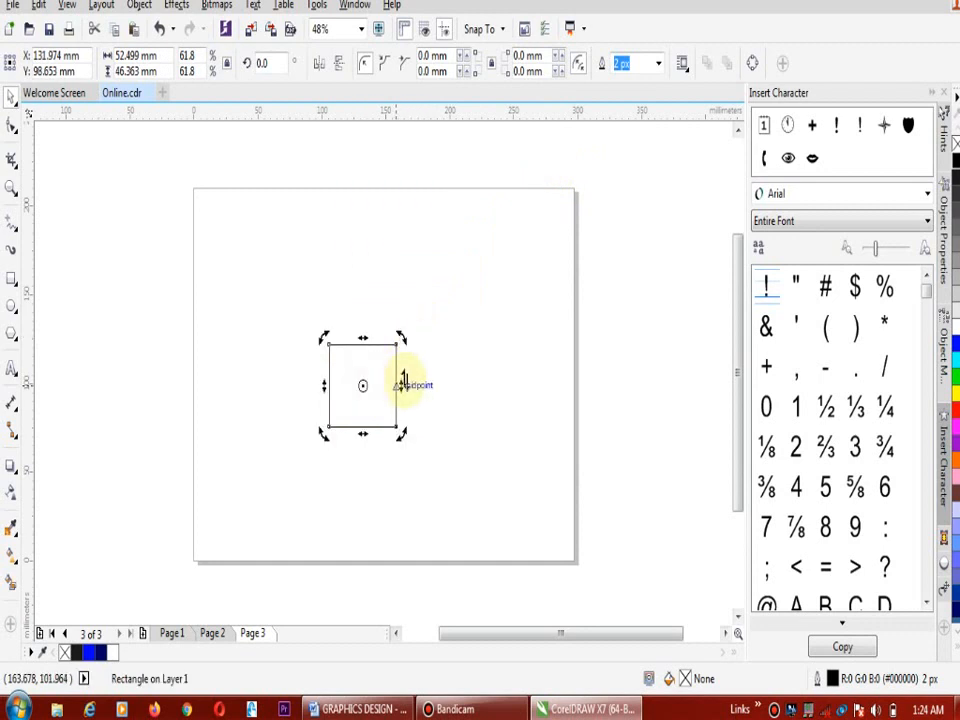
{"action": "left_click_drag", "start_coordinate": [403, 339], "coordinate": [385, 318]}
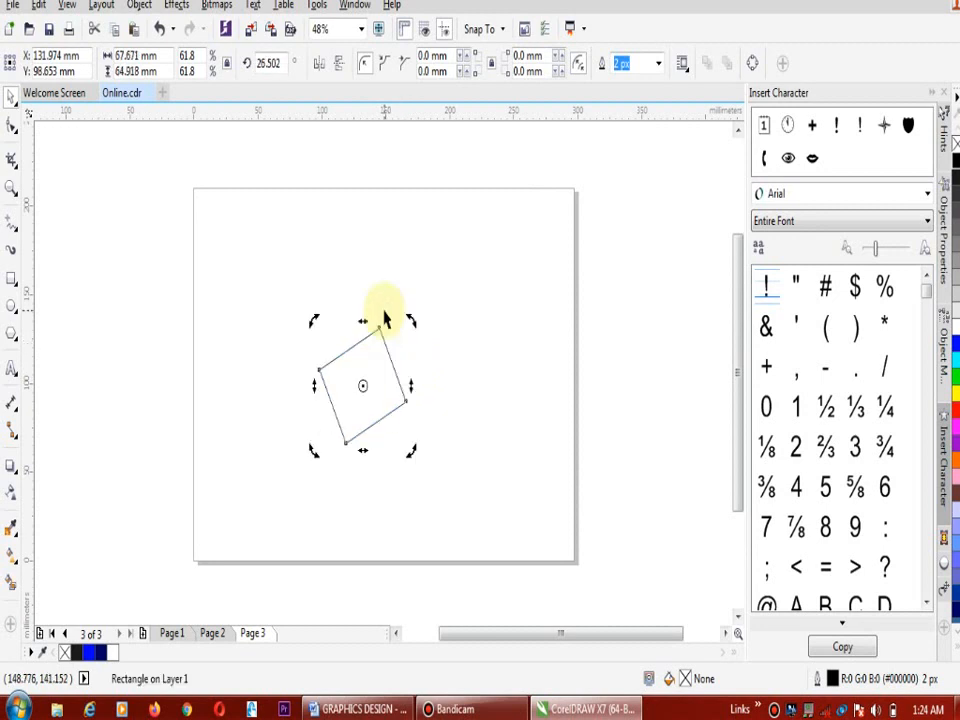
{"action": "left_click_drag", "start_coordinate": [441, 374], "coordinate": [435, 429]}
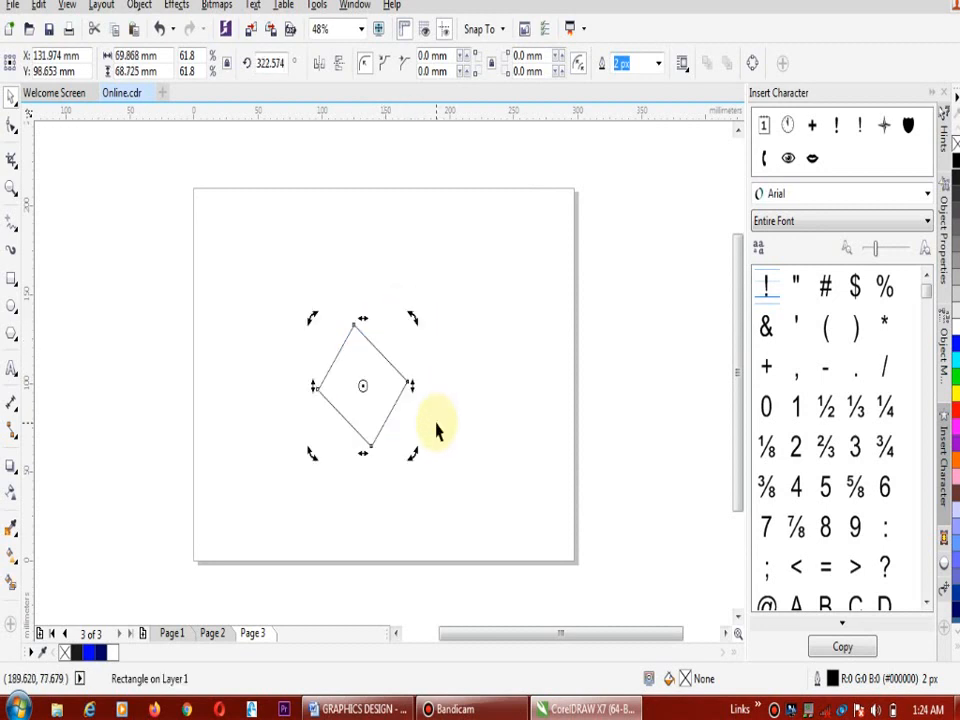
Undo the rectangle's rotations, scaling and moves back to its originally drawn size and position, and deselect it
{"action": "key", "text": "ctrl+z"}
{"action": "key", "text": "ctrl+z"}
{"action": "key", "text": "ctrl+z"}
{"action": "key", "text": "ctrl+z"}
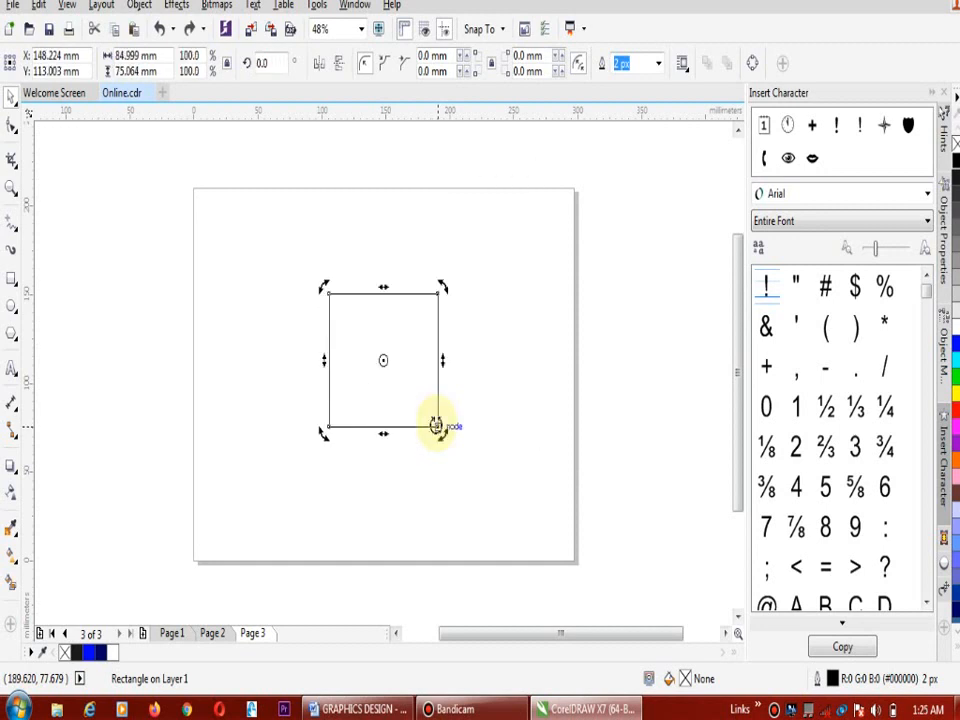
{"action": "key", "text": "ctrl+z"}
{"action": "key", "text": "ctrl+z"}
{"action": "key", "text": "ctrl+z"}
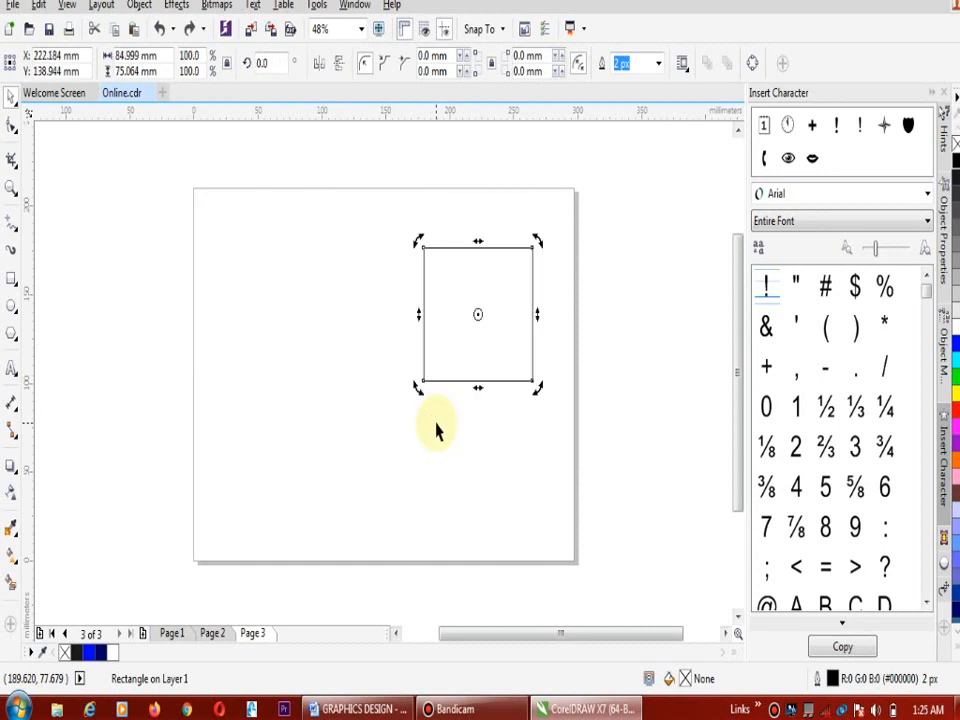
{"action": "key", "text": "ctrl+z"}
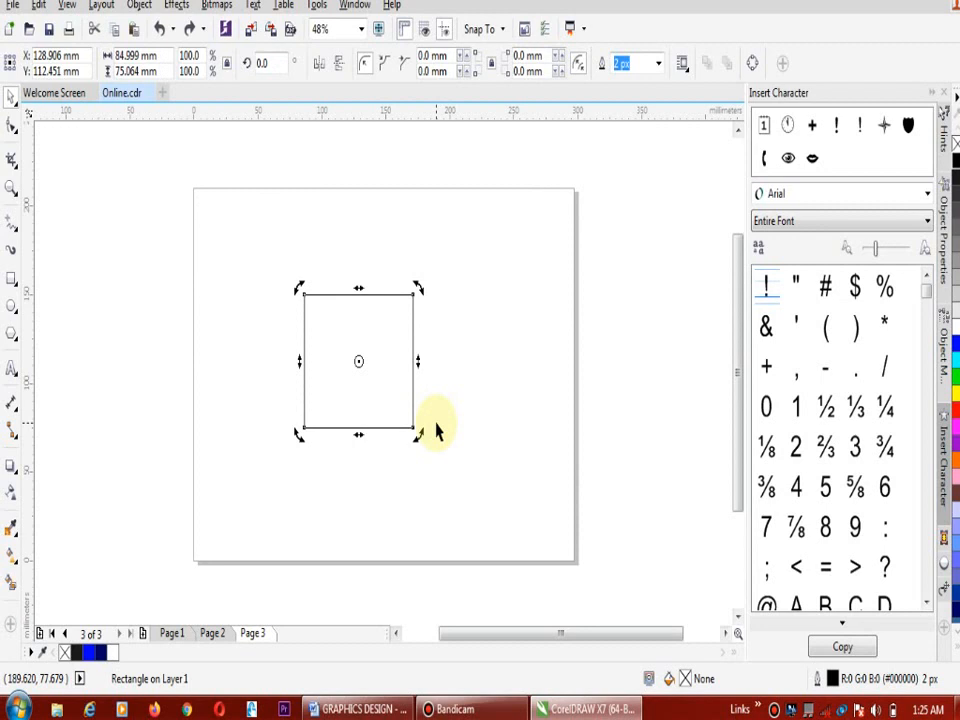
{"action": "left_click", "coordinate": [508, 336]}
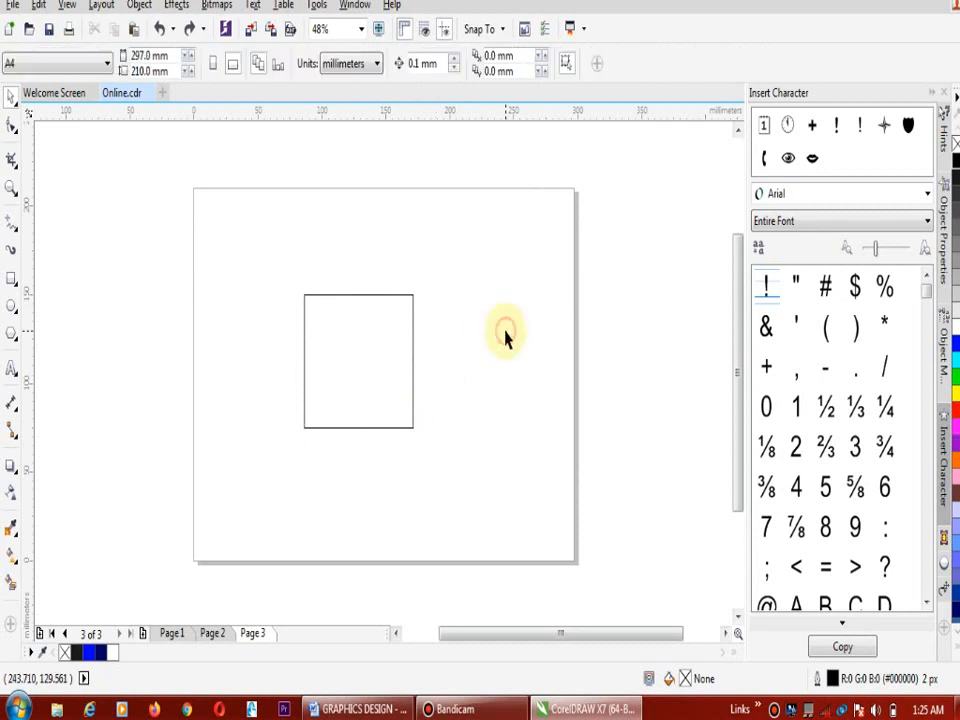
Try rounding the rectangle's four corners to a 4.5 mm radius with the Shape tool and undo the last radius change
{"action": "left_click", "coordinate": [12, 127]}
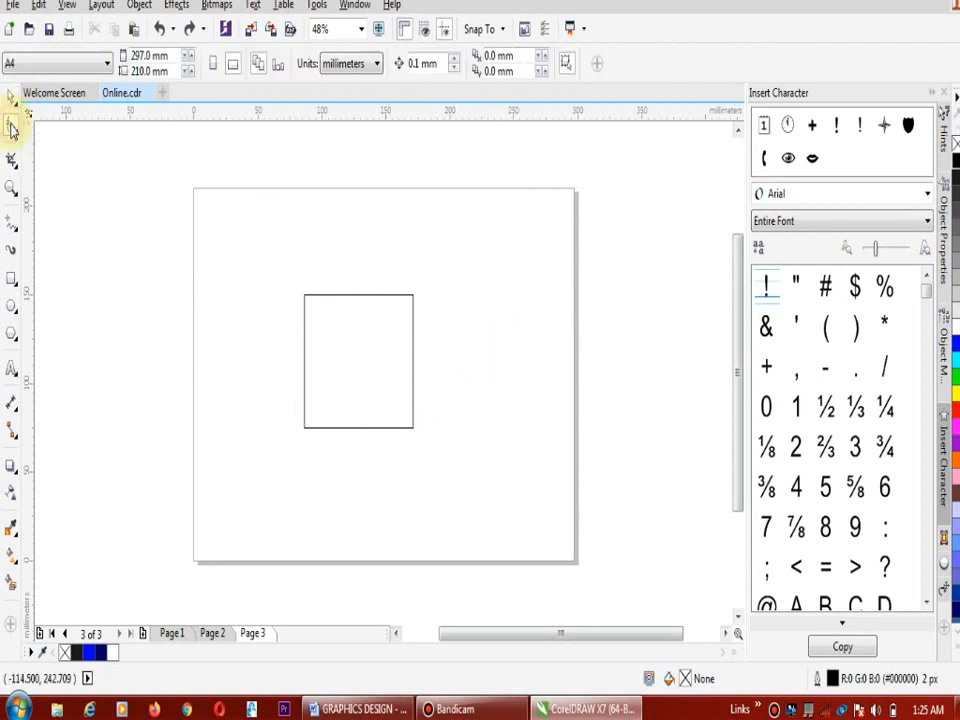
{"action": "left_click", "coordinate": [409, 298]}
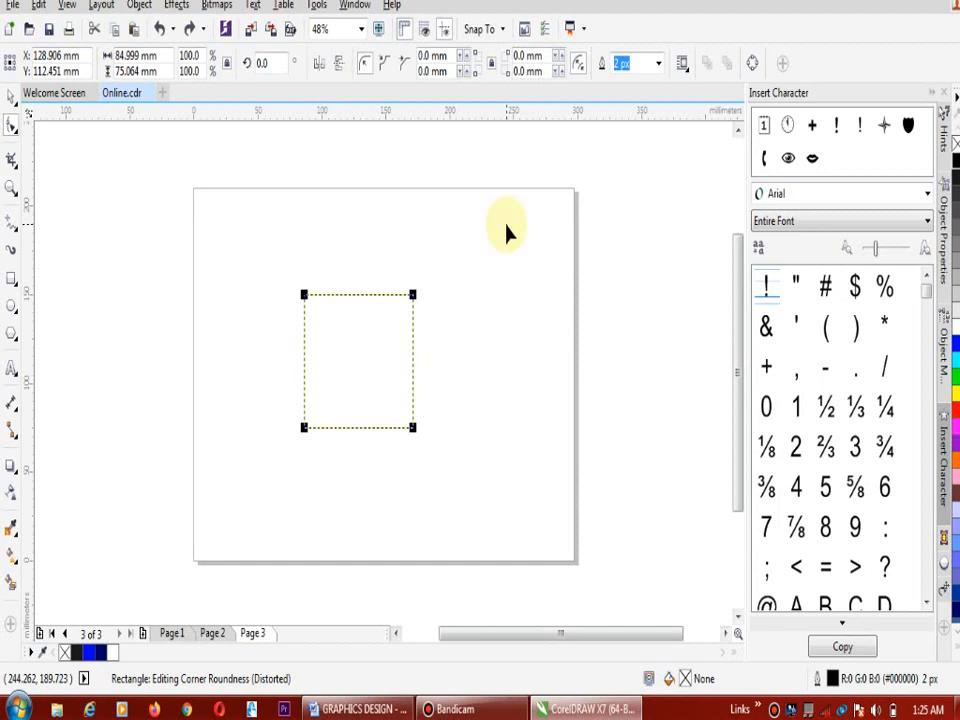
{"action": "left_click", "coordinate": [466, 58]}
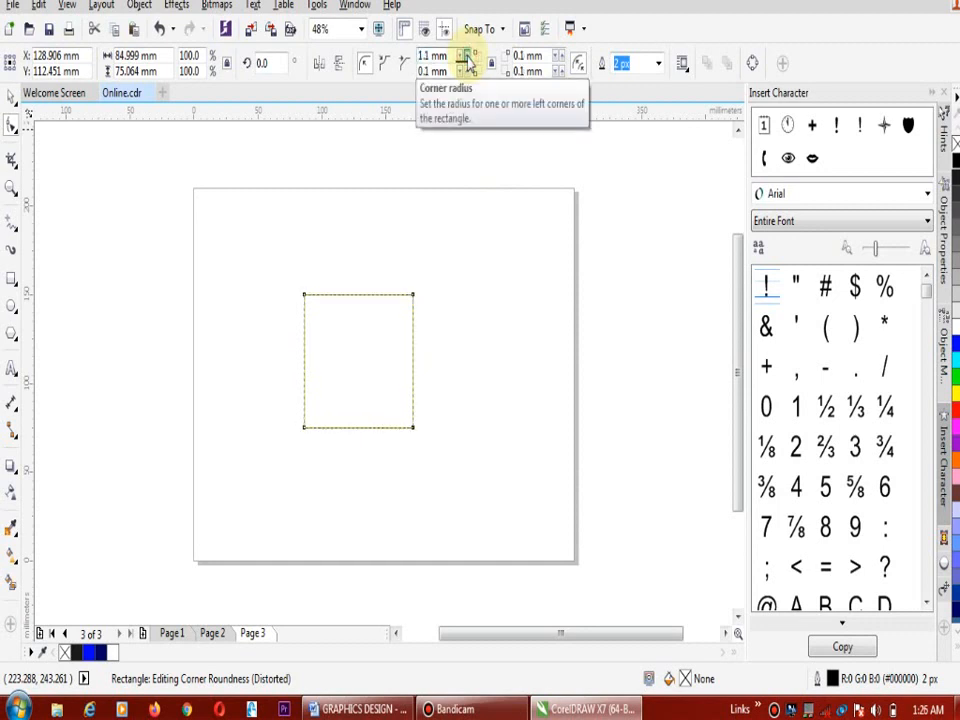
{"action": "left_click", "coordinate": [466, 58]}
{"action": "left_click", "coordinate": [466, 58]}
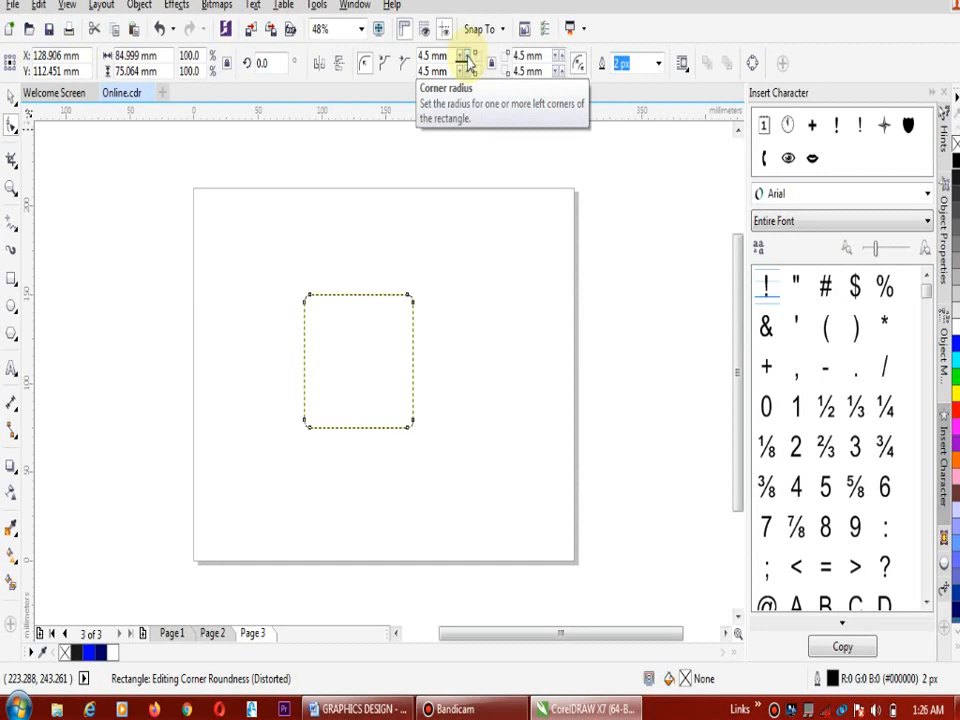
{"action": "key", "text": "ctrl+z"}
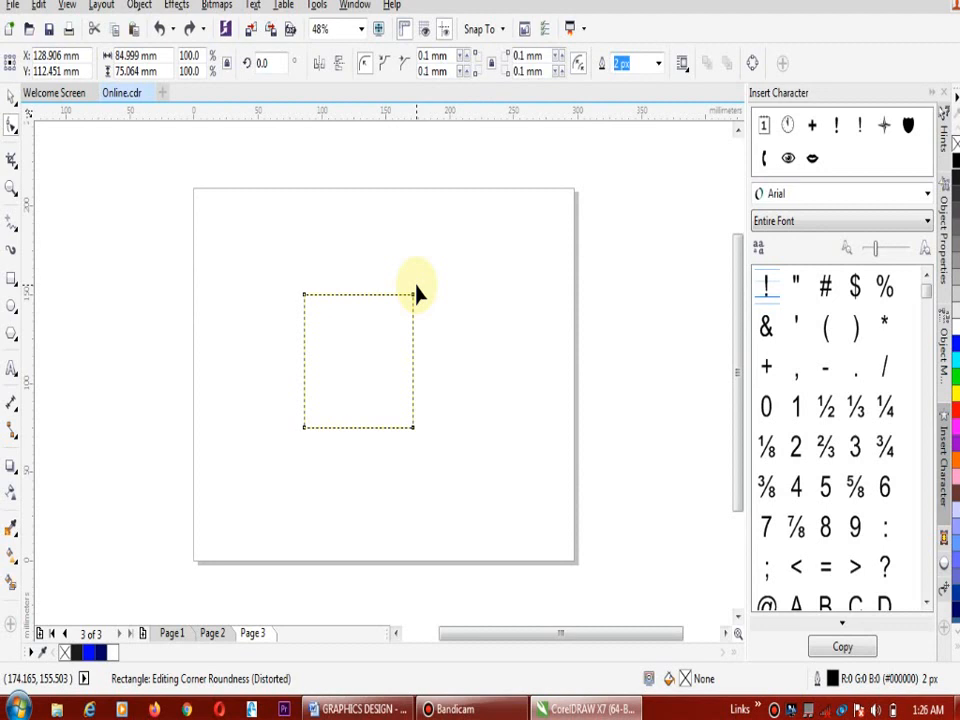
Convert the rectangle to curves, turn its top edge into a curve segment and bend it inward about a third of the height
{"action": "key", "text": "ctrl+q"}
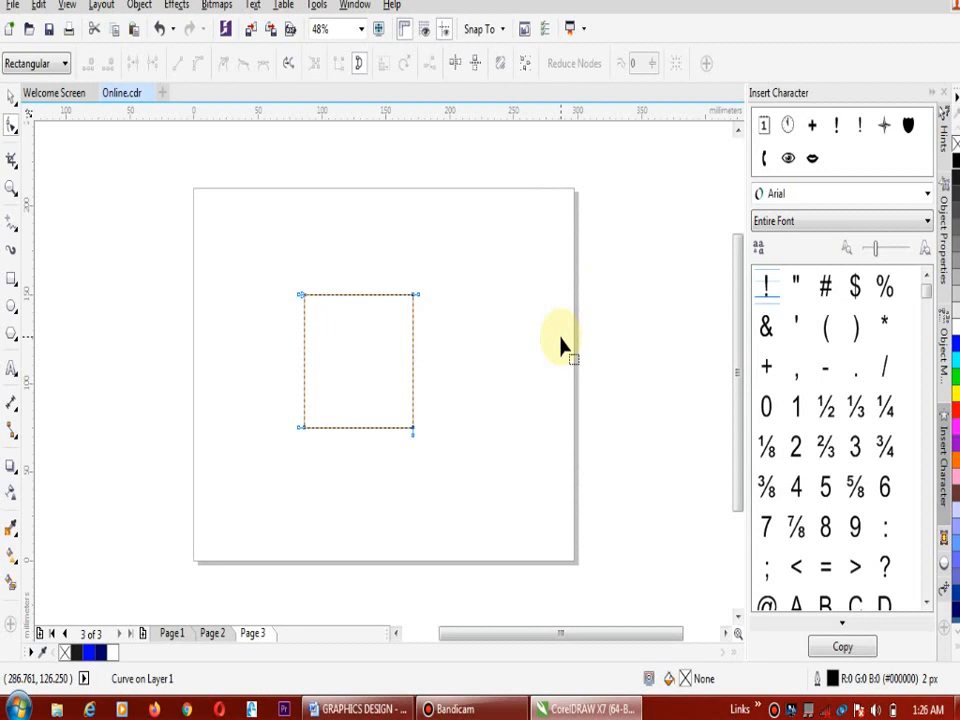
{"action": "left_click", "coordinate": [362, 295]}
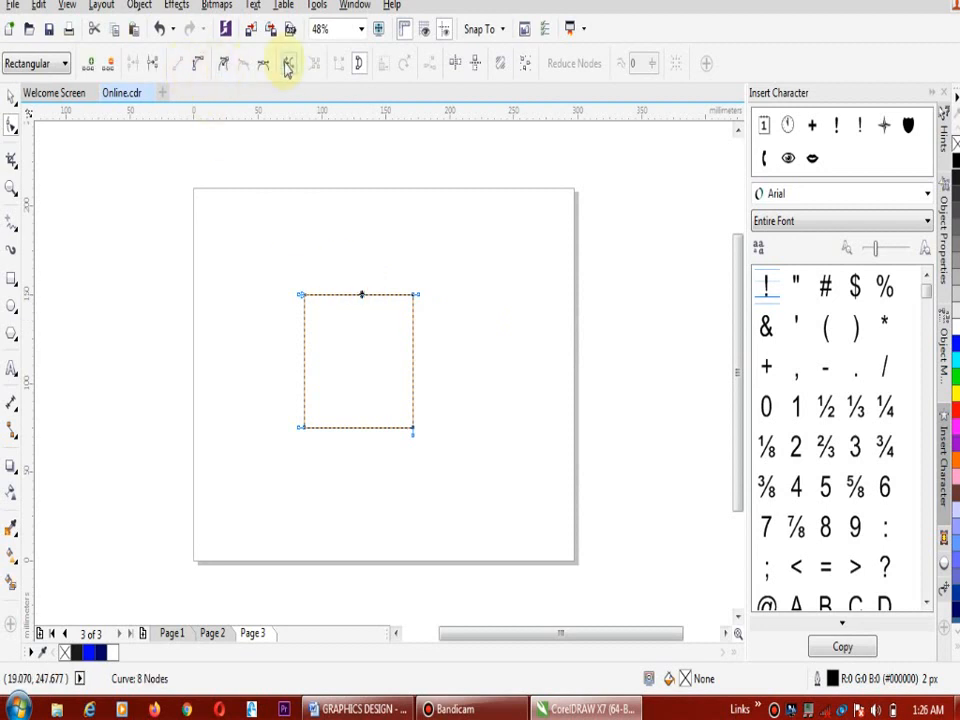
{"action": "left_click", "coordinate": [200, 66]}
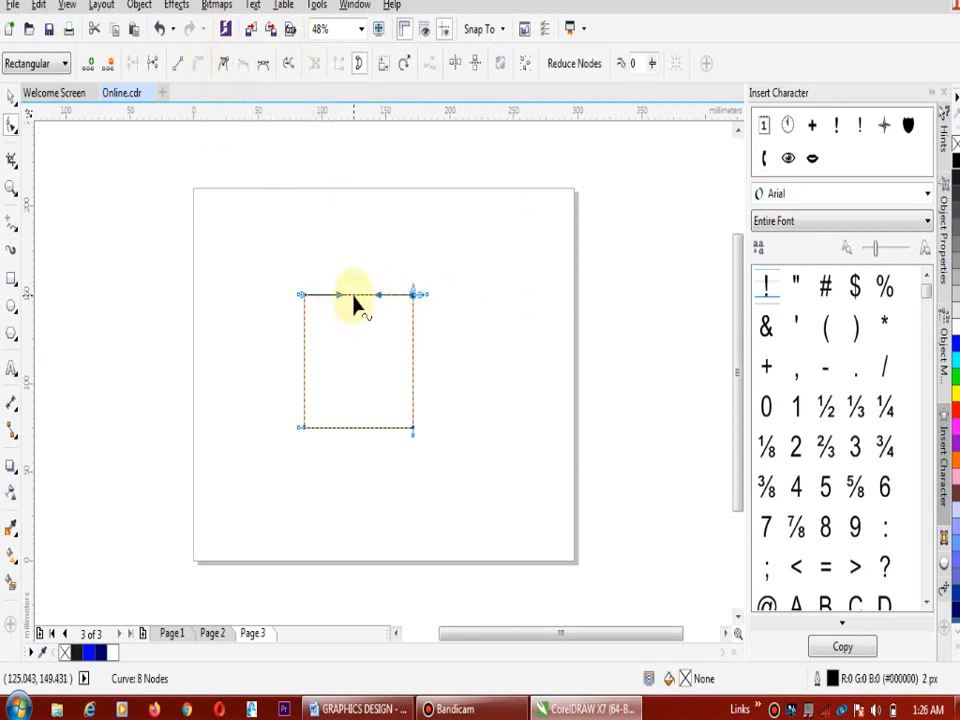
{"action": "left_click_drag", "start_coordinate": [355, 297], "coordinate": [361, 343]}
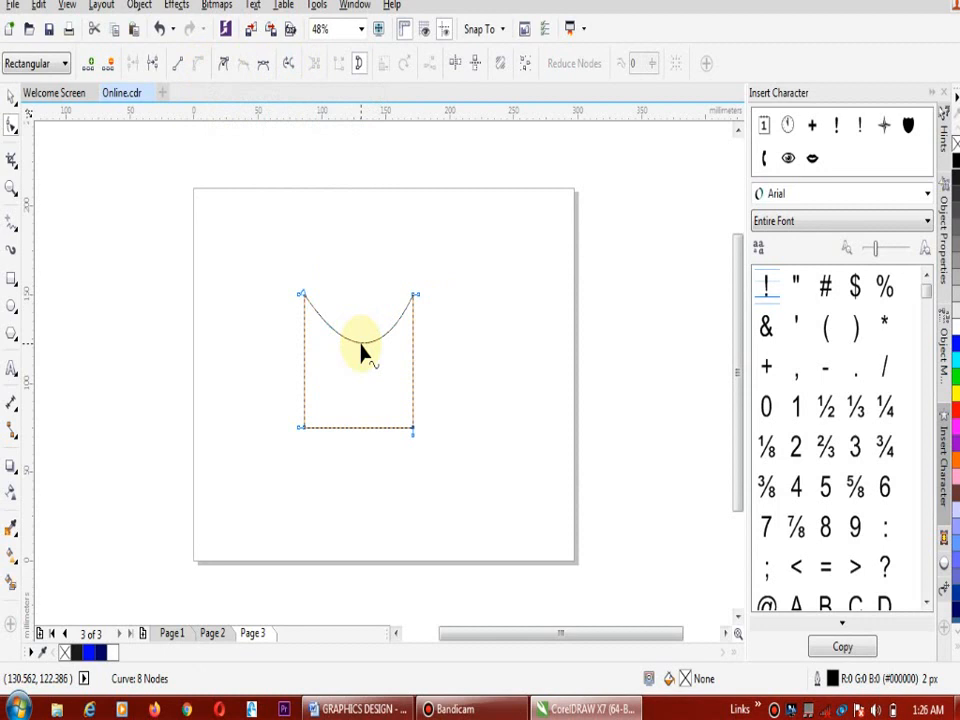
Convert the shape's bottom edge to a curve segment and bend it upward, close to the curved top edge
{"action": "left_click", "coordinate": [358, 428]}
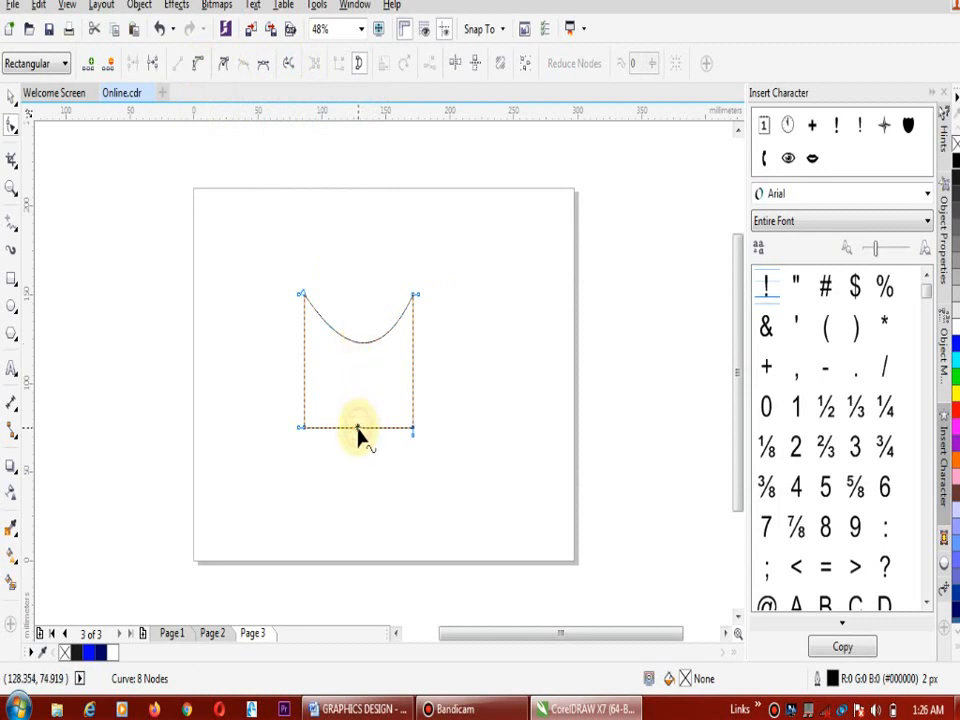
{"action": "left_click", "coordinate": [200, 65]}
{"action": "left_click", "coordinate": [200, 65]}
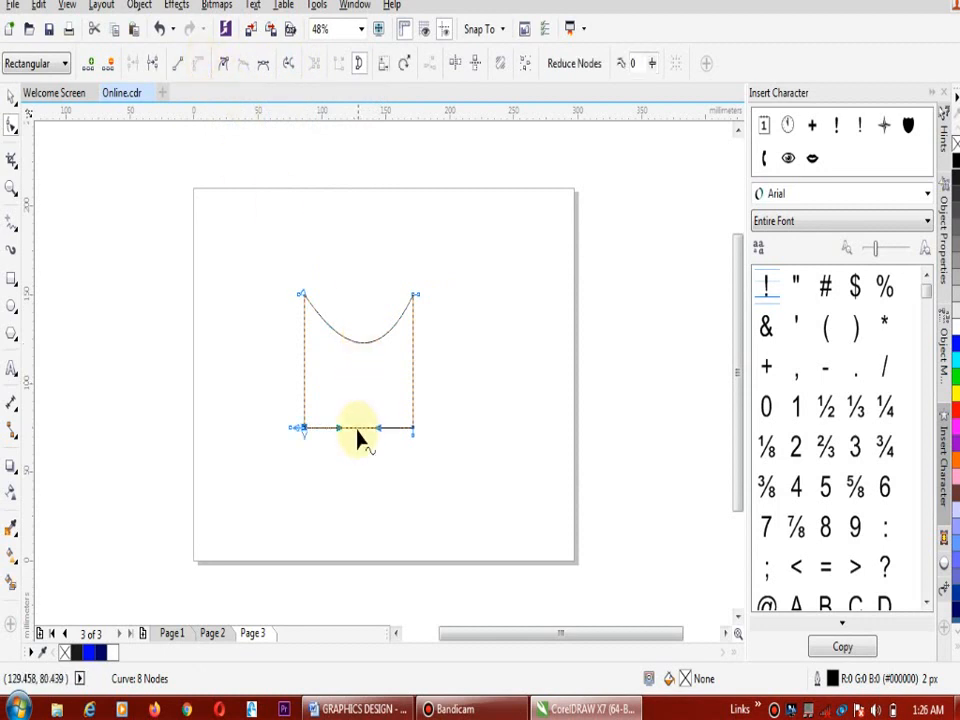
{"action": "left_click_drag", "start_coordinate": [360, 435], "coordinate": [364, 379]}
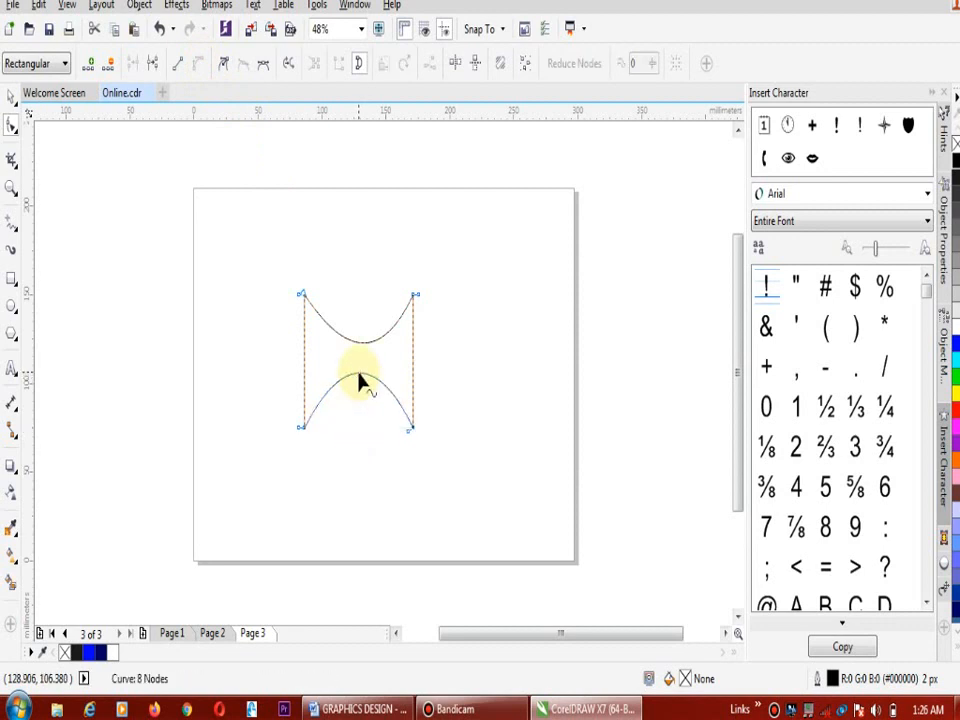
Convert the shape's right and left edges to curve segments and bow both outward, the right one by about 20 mm
{"action": "left_click", "coordinate": [412, 357]}
{"action": "left_click", "coordinate": [199, 66]}
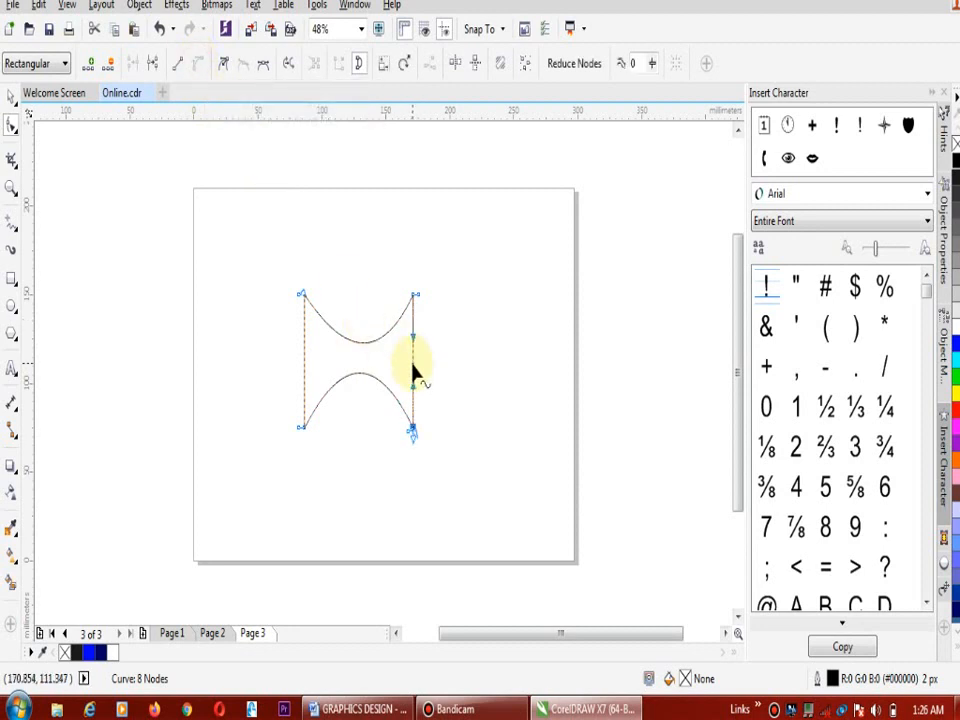
{"action": "left_click_drag", "start_coordinate": [414, 372], "coordinate": [441, 374]}
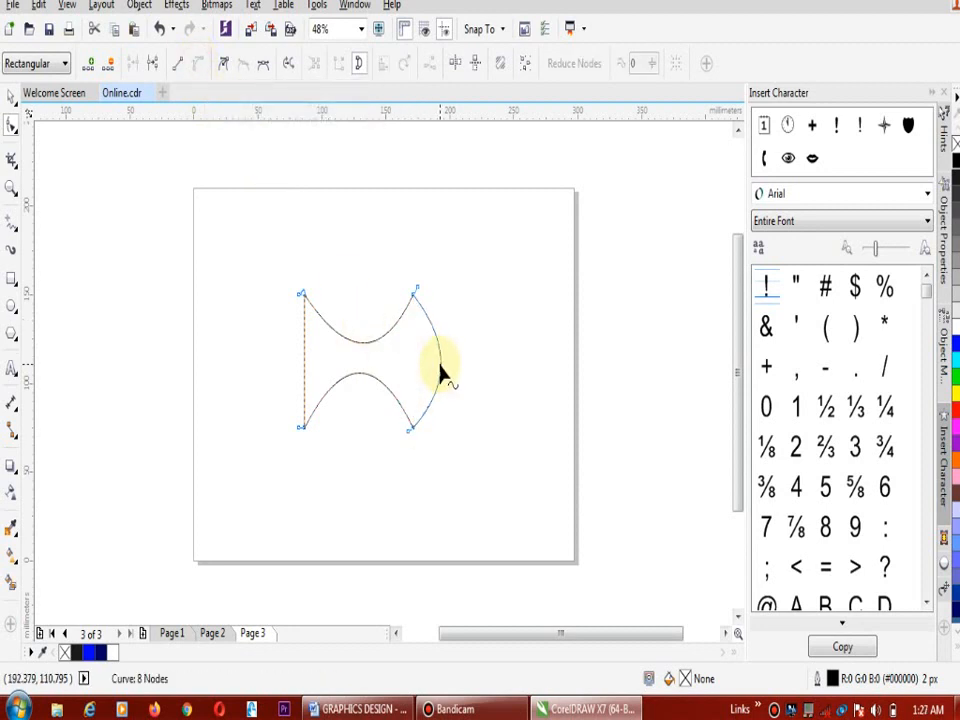
{"action": "left_click", "coordinate": [304, 360]}
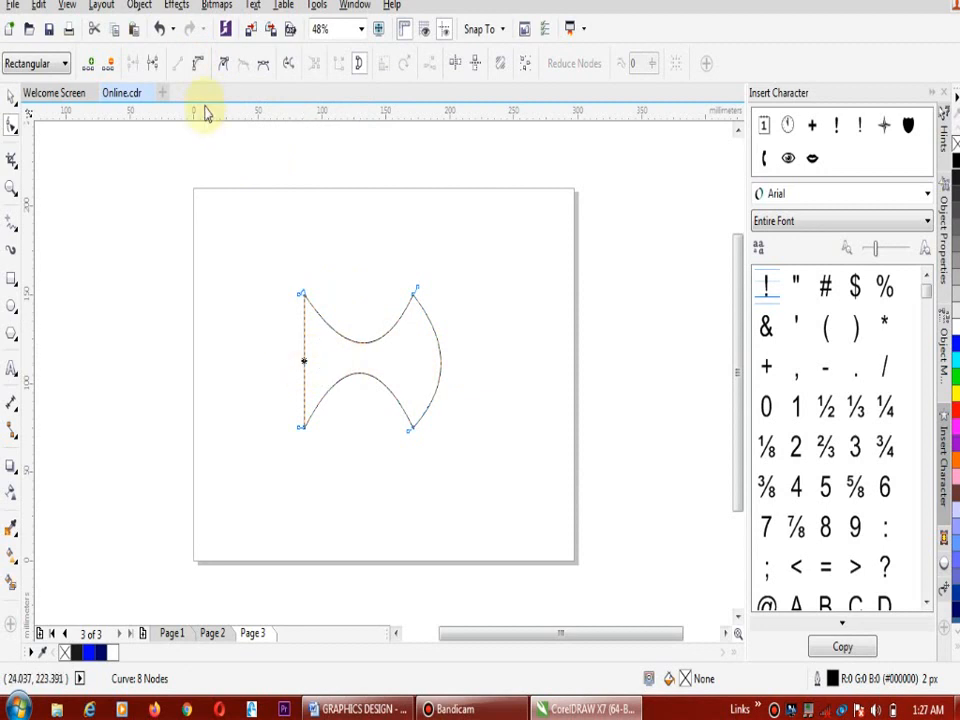
{"action": "left_click", "coordinate": [198, 63]}
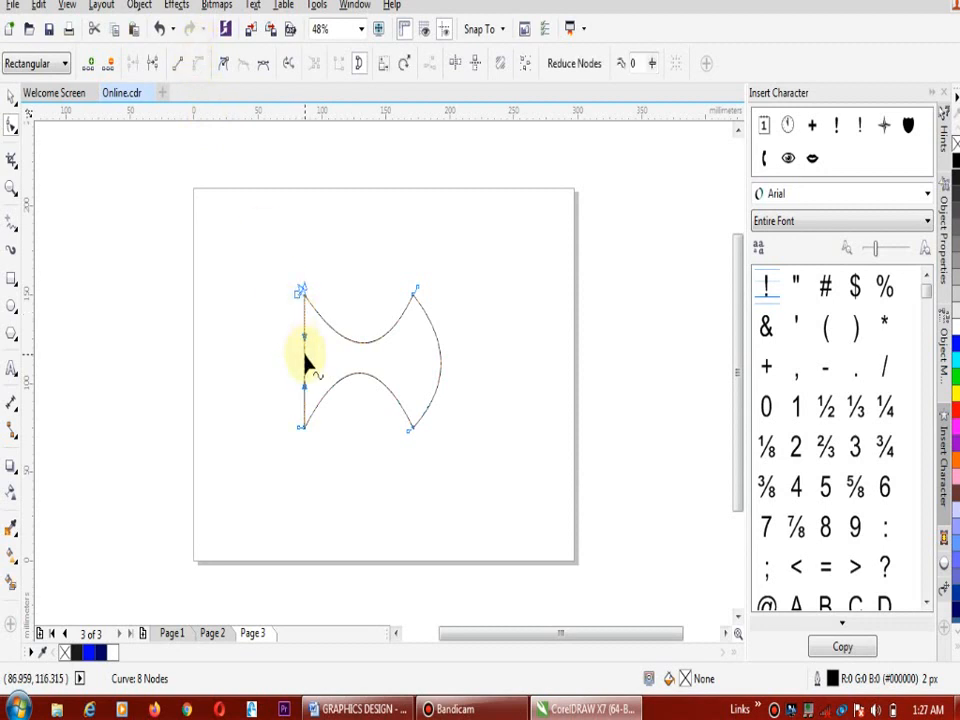
{"action": "left_click_drag", "start_coordinate": [305, 358], "coordinate": [253, 366]}
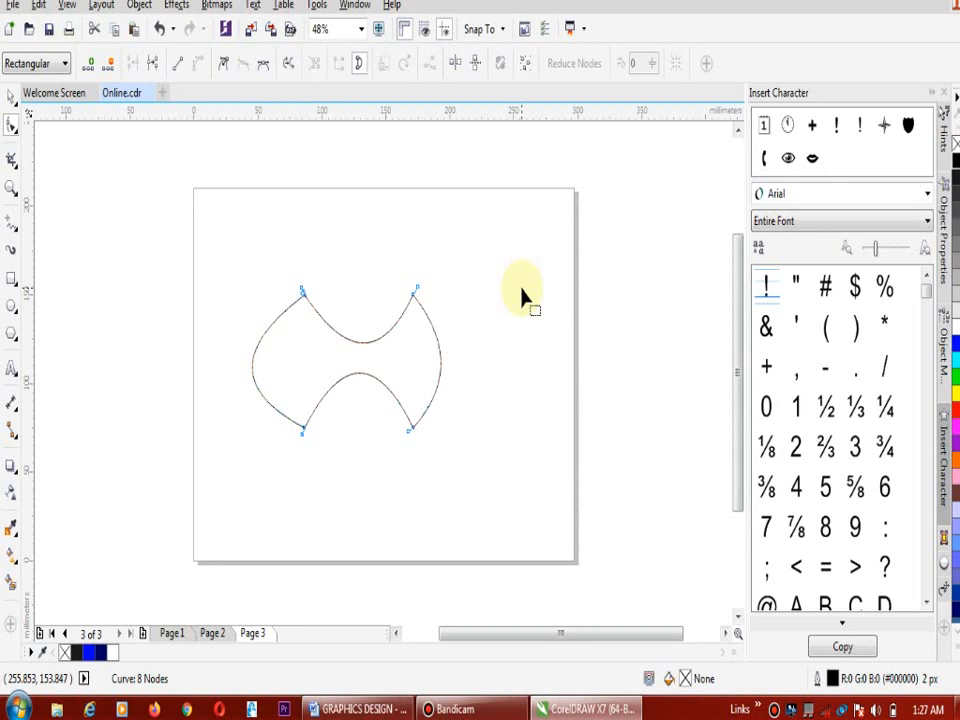
Delete the reshaped curve from page 3 and activate the Crop tool
{"action": "left_click", "coordinate": [11, 97]}
{"action": "key", "text": "Delete"}
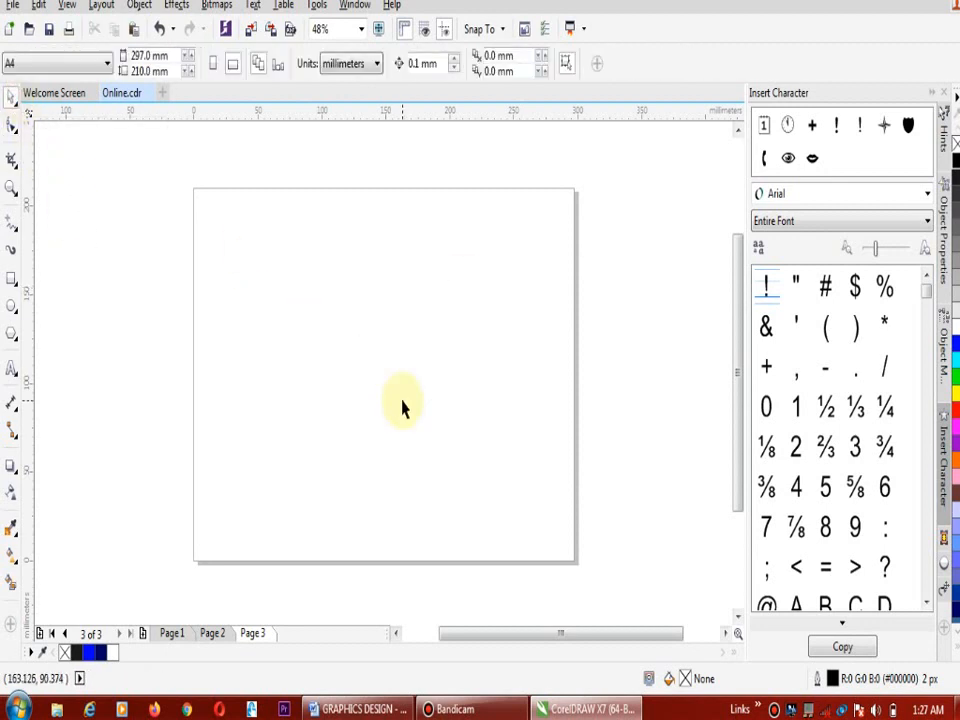
{"action": "left_click", "coordinate": [12, 163]}
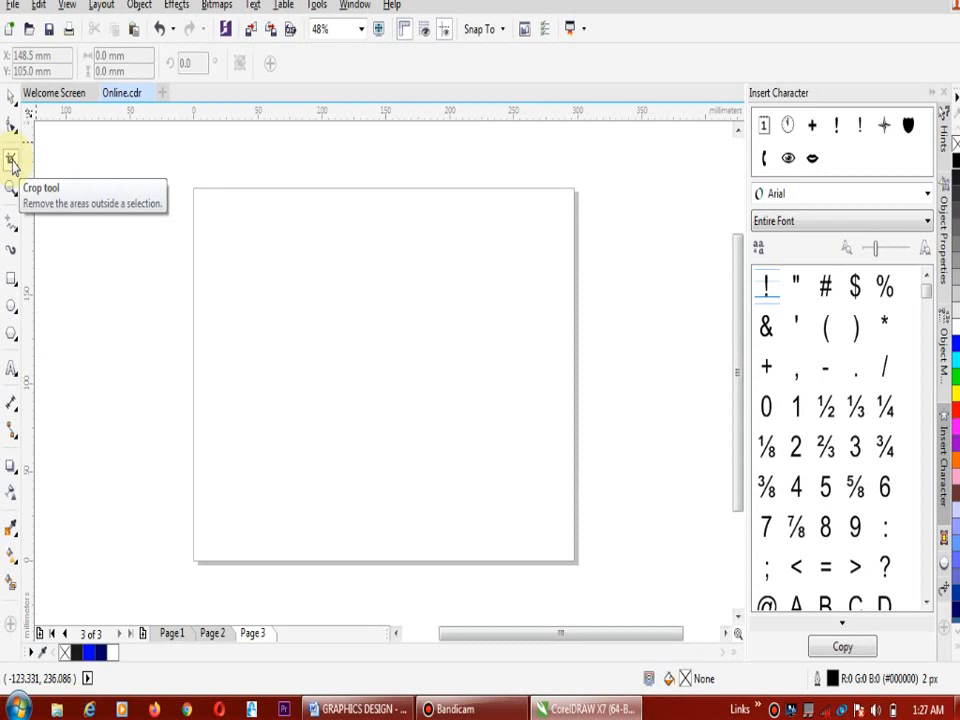
Use the Zoom tool to magnify the whole page, enlarge its lower-right corner, and return to the 48% view
{"action": "left_click", "coordinate": [12, 185]}
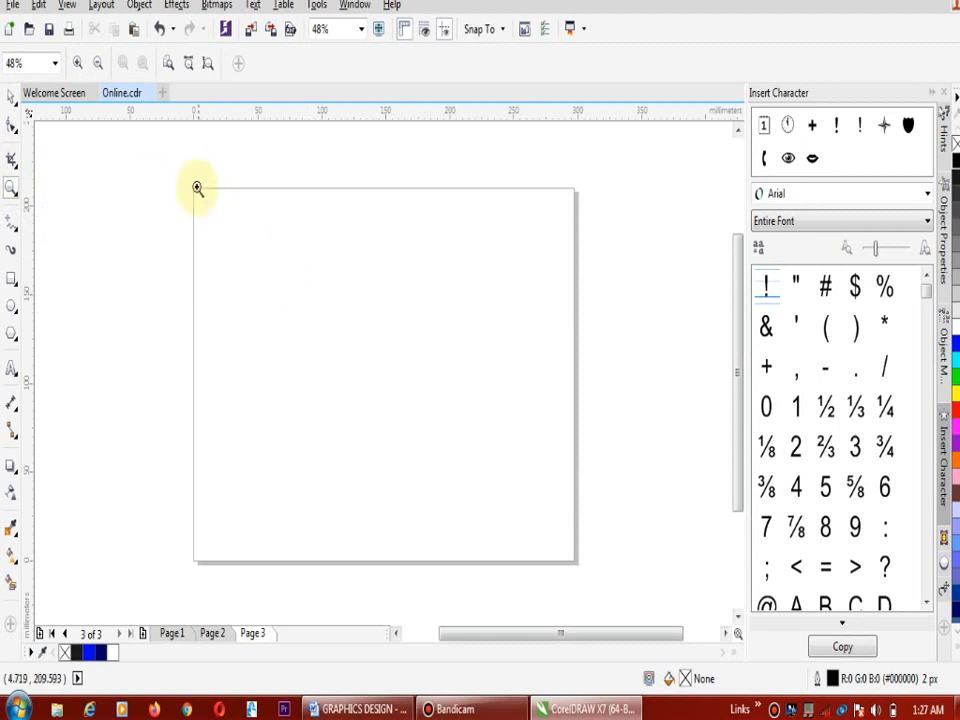
{"action": "left_click_drag", "start_coordinate": [191, 180], "coordinate": [611, 577]}
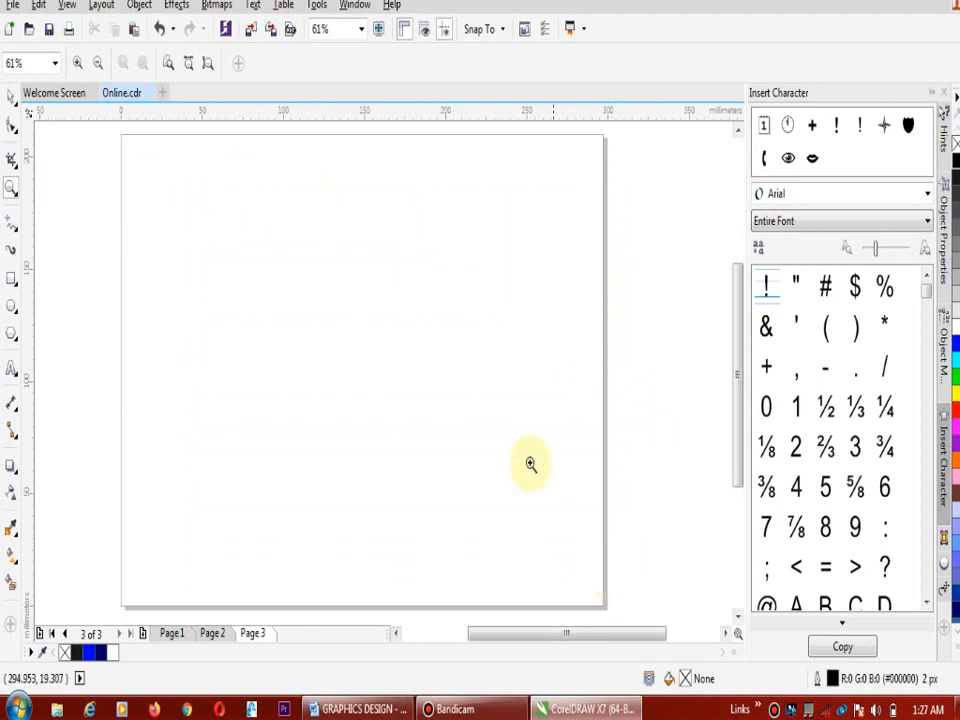
{"action": "left_click_drag", "start_coordinate": [481, 411], "coordinate": [618, 550]}
{"action": "right_click", "coordinate": [618, 550]}
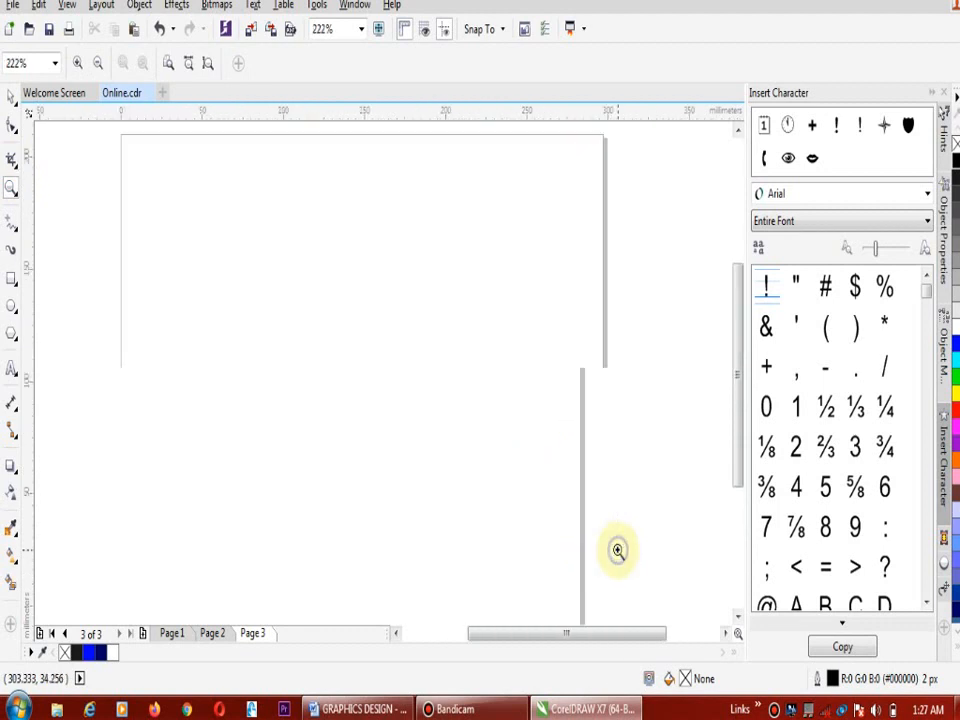
{"action": "right_click", "coordinate": [618, 550]}
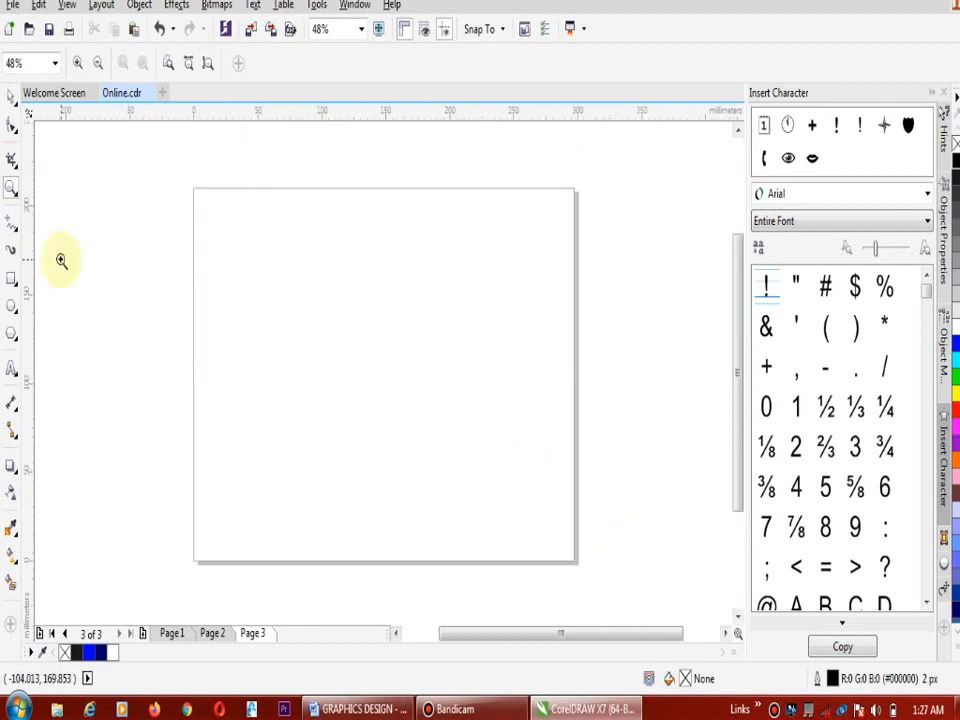
Draw a vertical straight line about 121 mm long near the middle of the page with the Freehand tool
{"action": "left_click", "coordinate": [10, 224]}
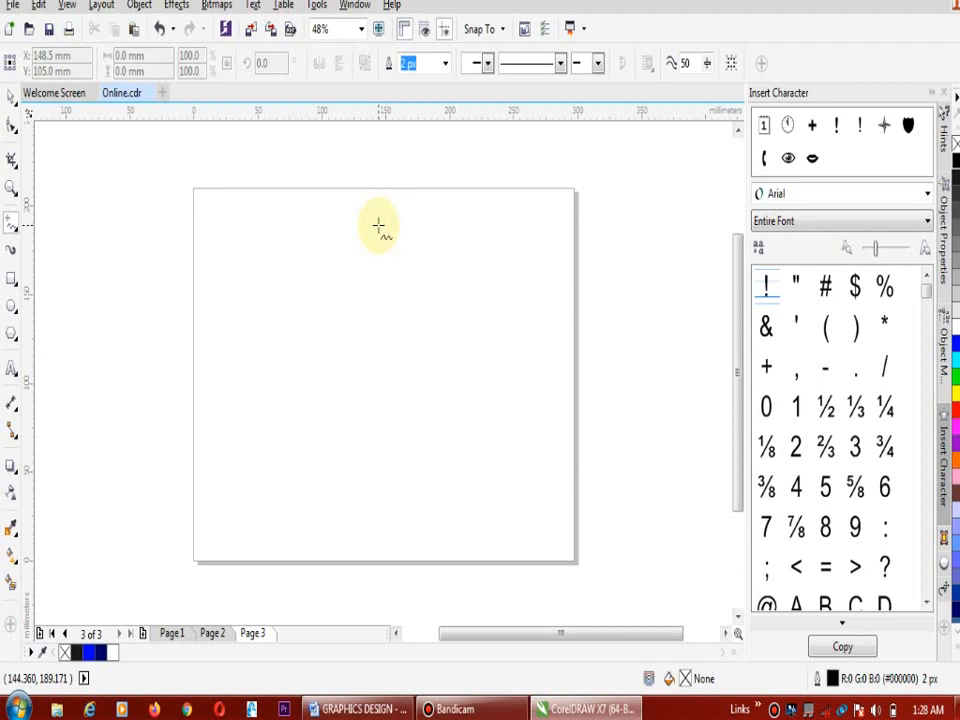
{"action": "left_click", "coordinate": [378, 226]}
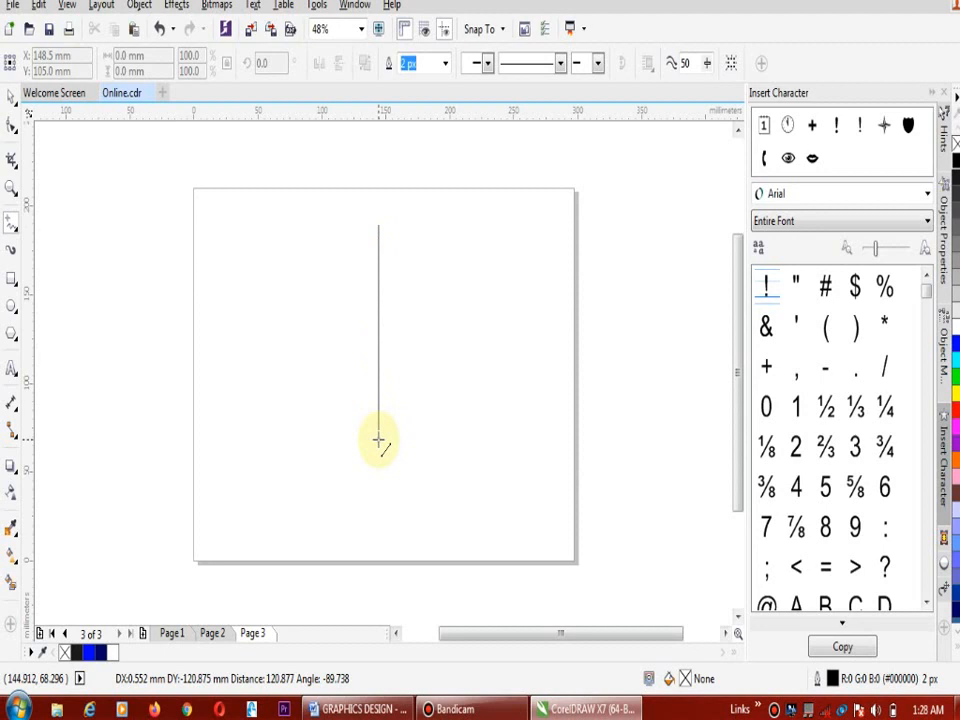
{"action": "left_click", "coordinate": [378, 440]}
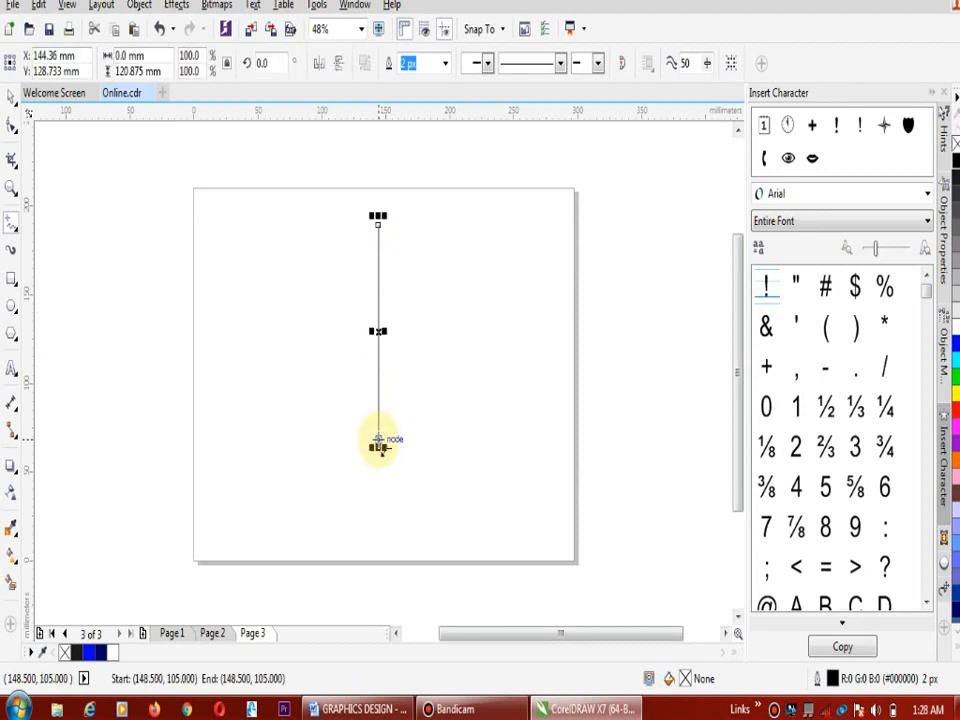
Convert the line to a curve, shape it into an S with its two control handles, and move its top node down and left
{"action": "left_click", "coordinate": [11, 125]}
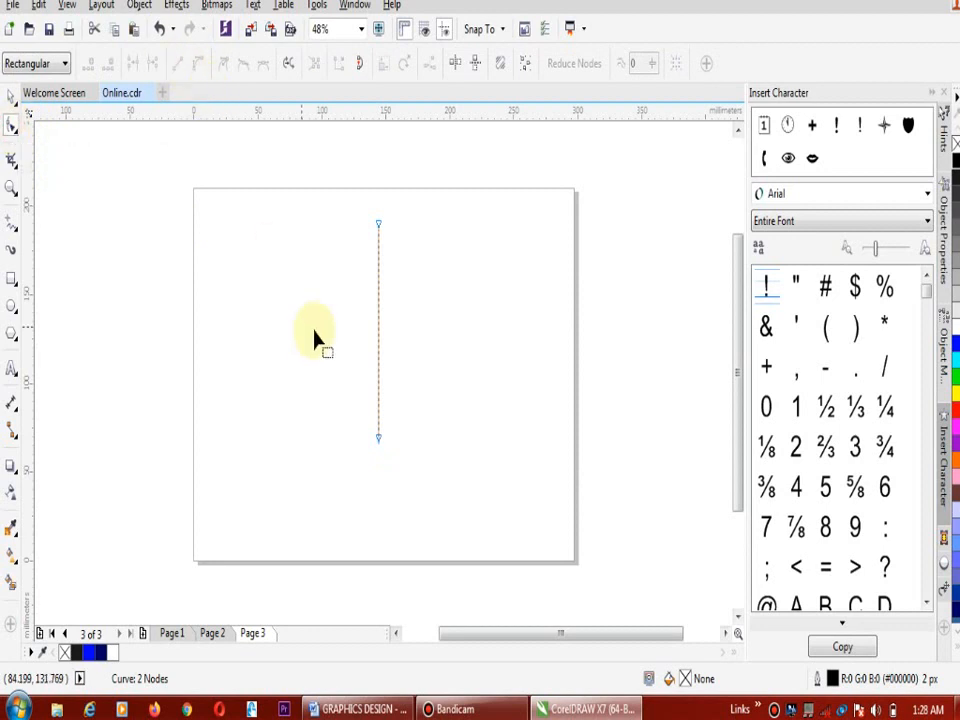
{"action": "left_click", "coordinate": [377, 351]}
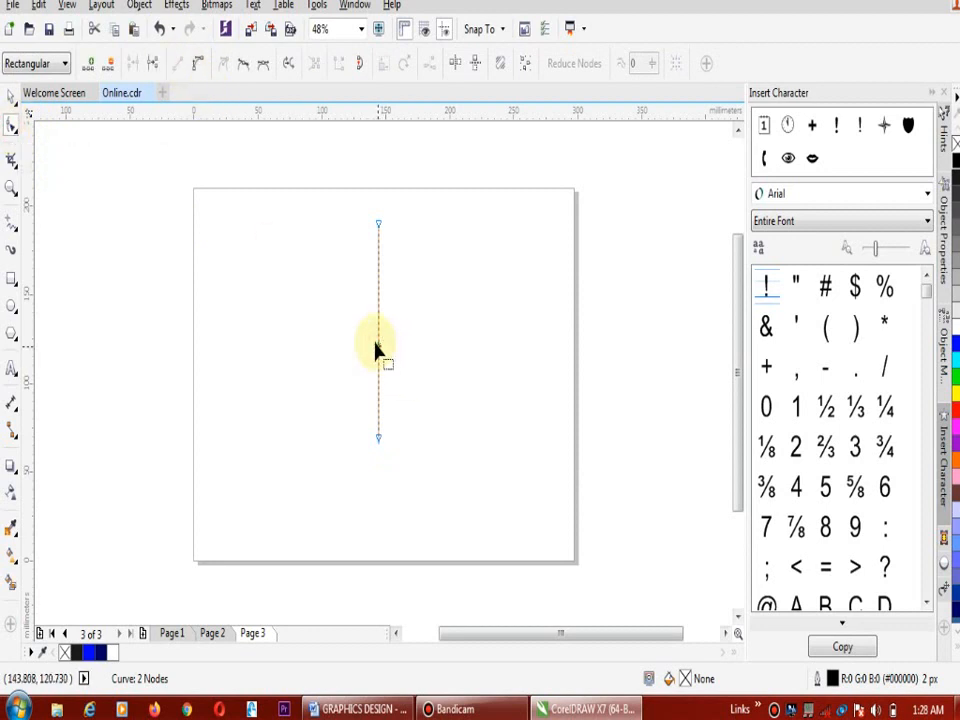
{"action": "left_click", "coordinate": [200, 66]}
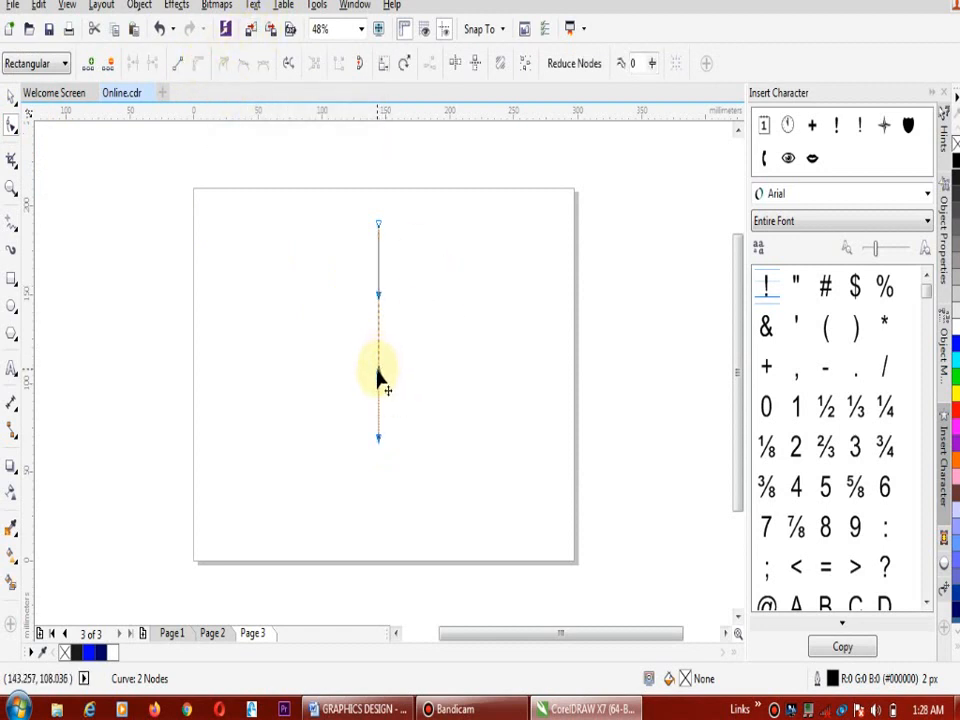
{"action": "left_click_drag", "start_coordinate": [378, 378], "coordinate": [356, 370]}
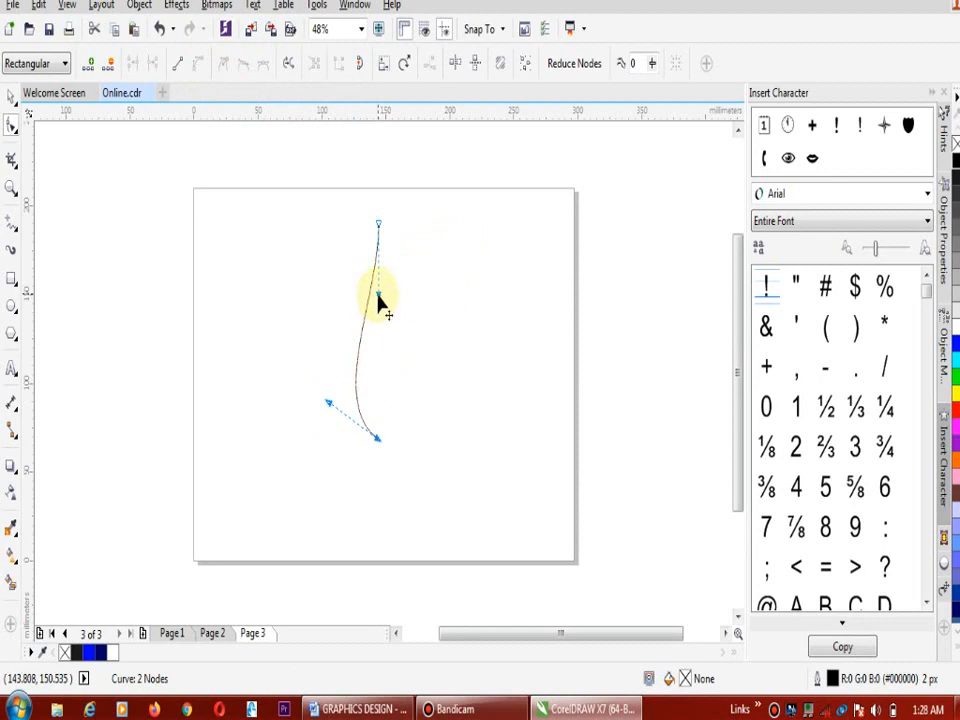
{"action": "left_click_drag", "start_coordinate": [378, 296], "coordinate": [419, 291]}
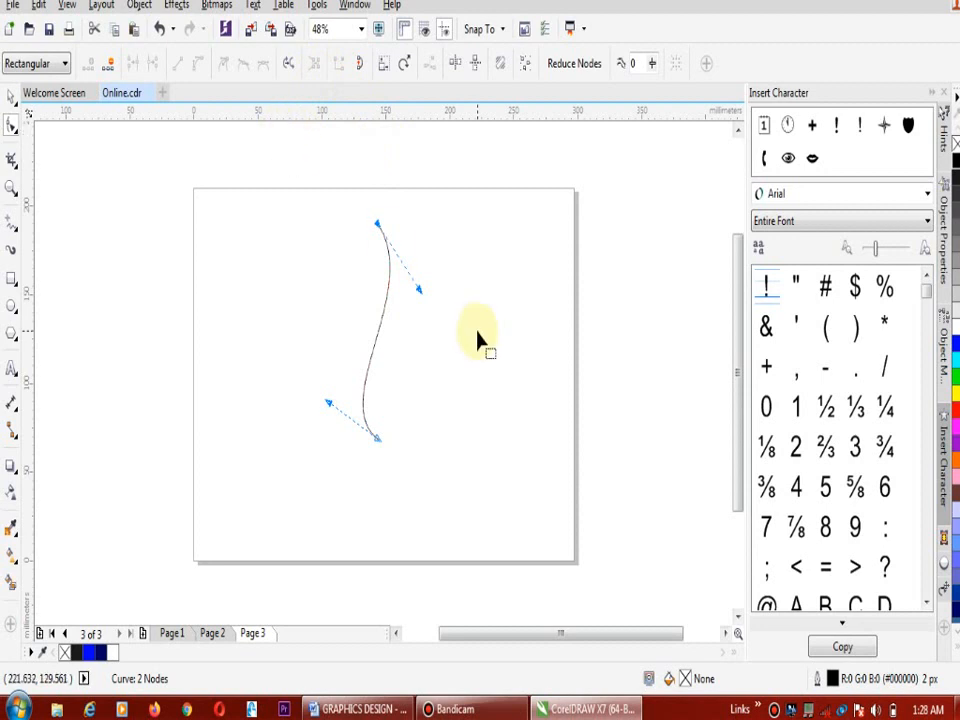
{"action": "left_click_drag", "start_coordinate": [377, 225], "coordinate": [341, 275]}
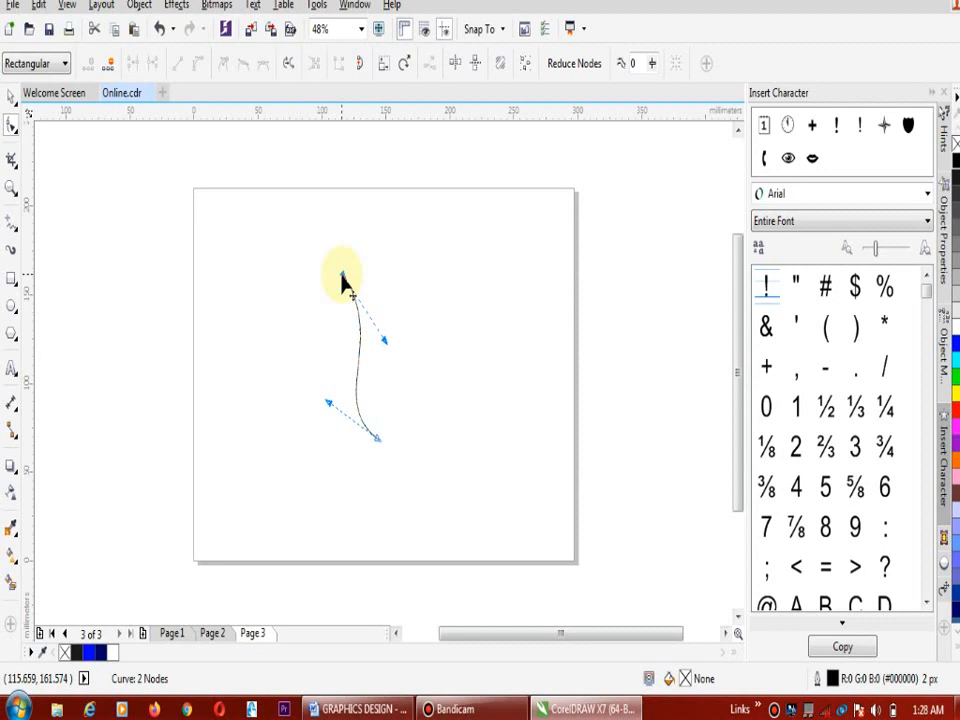
Delete the S-shaped curve and set up the Artistic Media tool with the pink swirl pattern from Brush Strokes
{"action": "left_click", "coordinate": [14, 232]}
{"action": "key", "text": "Delete"}
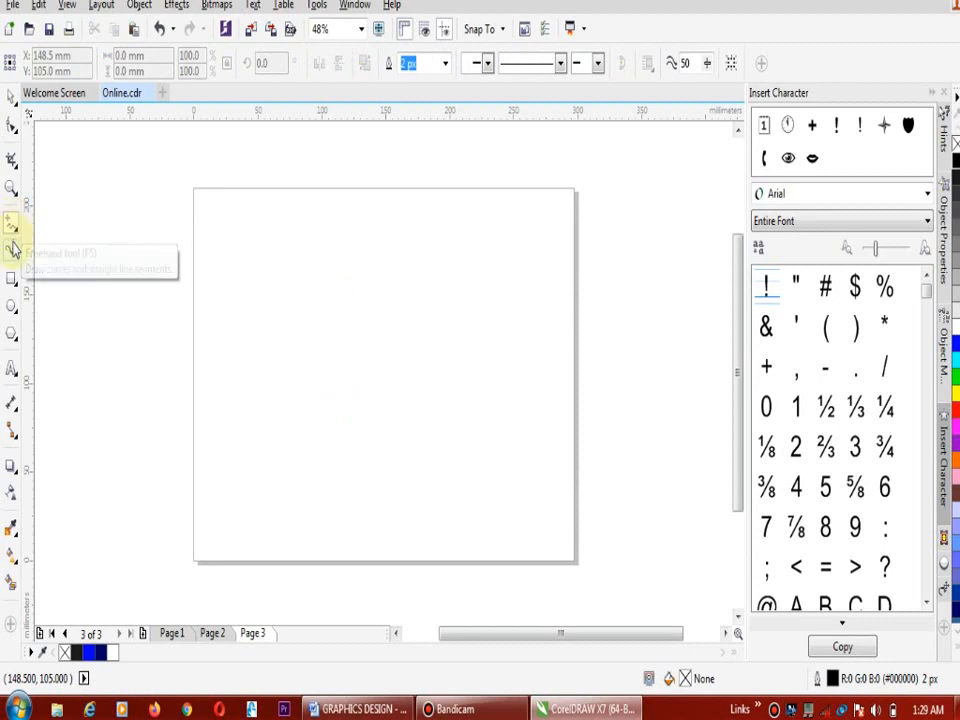
{"action": "left_click", "coordinate": [13, 248]}
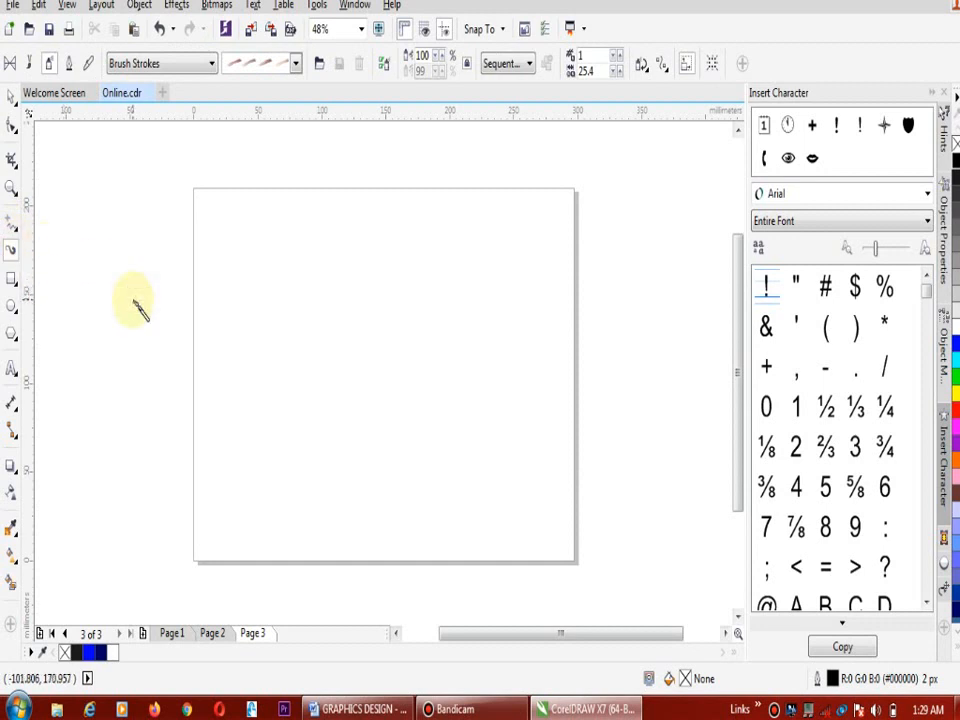
{"action": "left_click", "coordinate": [295, 63]}
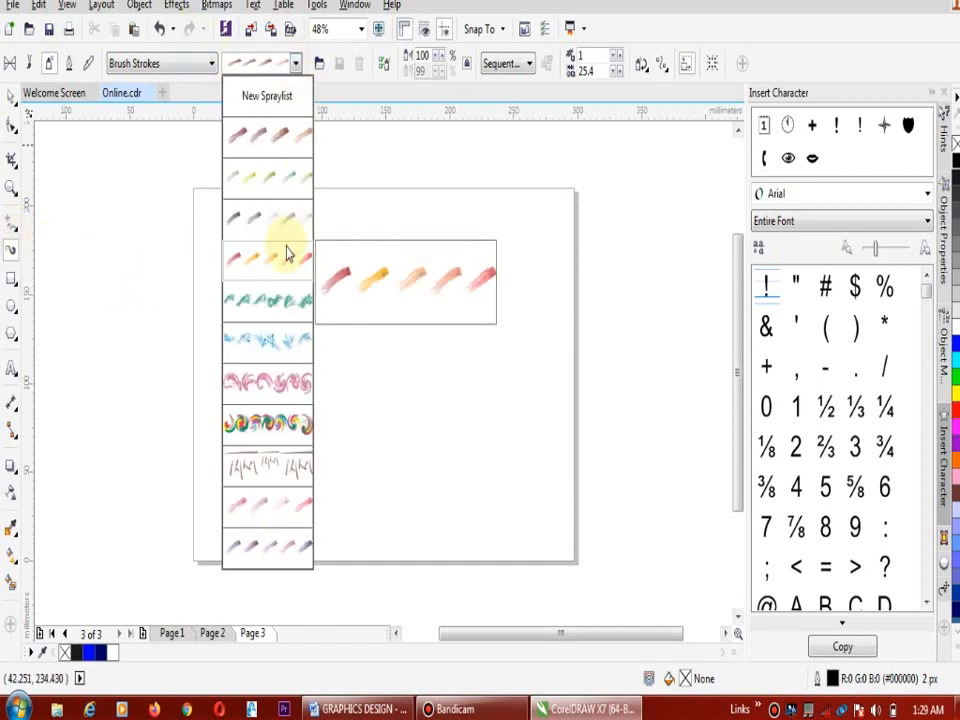
{"action": "left_click", "coordinate": [290, 388]}
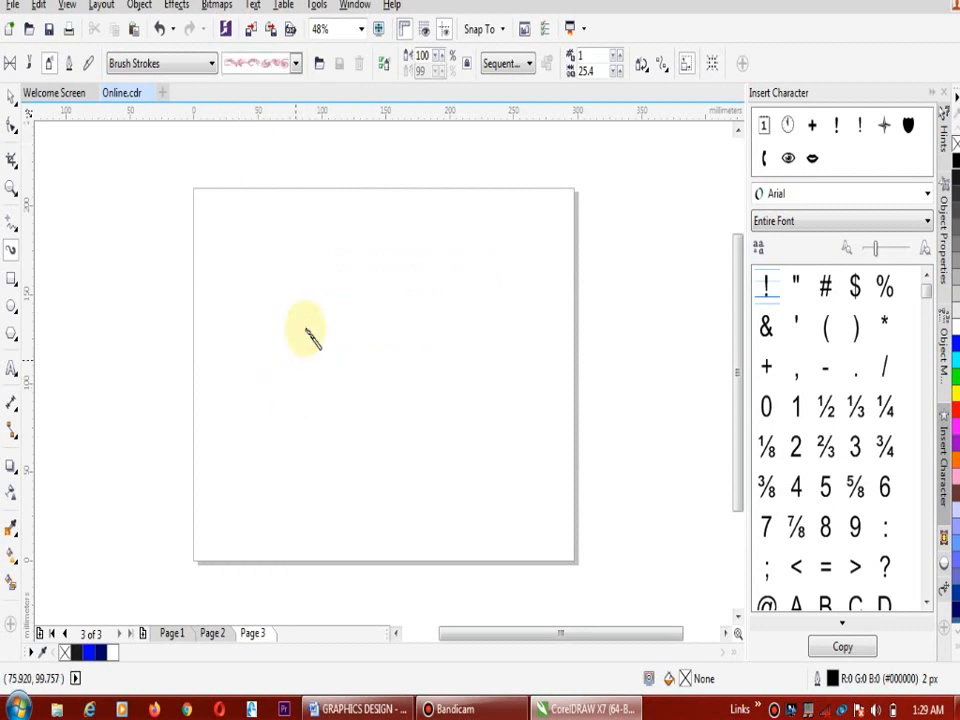
Paint three pink swirl strokes with the Artistic Media tool, down, across and along the page's upper edge, and undo the last one
{"action": "left_click_drag", "start_coordinate": [316, 290], "coordinate": [350, 472]}
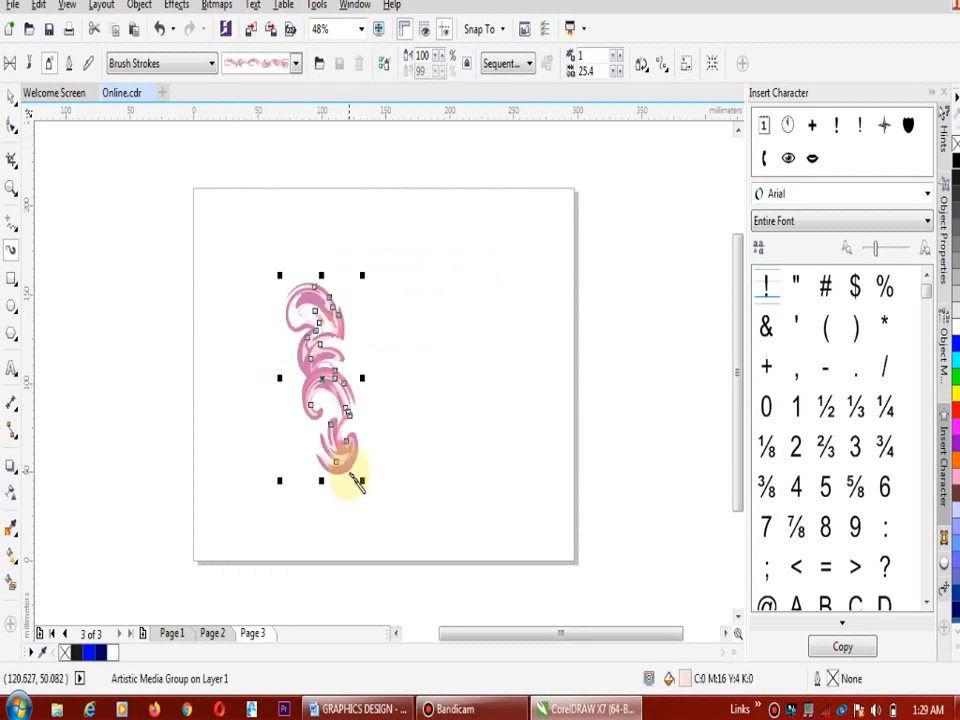
{"action": "left_click_drag", "start_coordinate": [444, 290], "coordinate": [579, 333]}
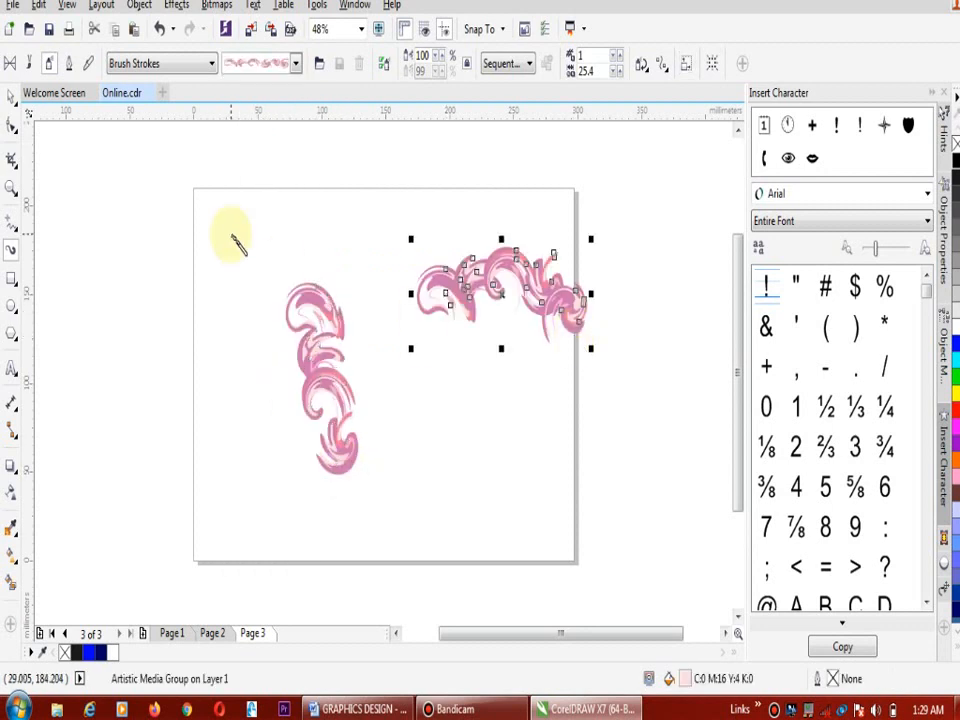
{"action": "mouse_move", "coordinate": [198, 198]}
{"action": "left_mouse_down"}
{"action": "mouse_move", "coordinate": [393, 221]}
{"action": "mouse_move", "coordinate": [520, 205]}
{"action": "left_mouse_up"}
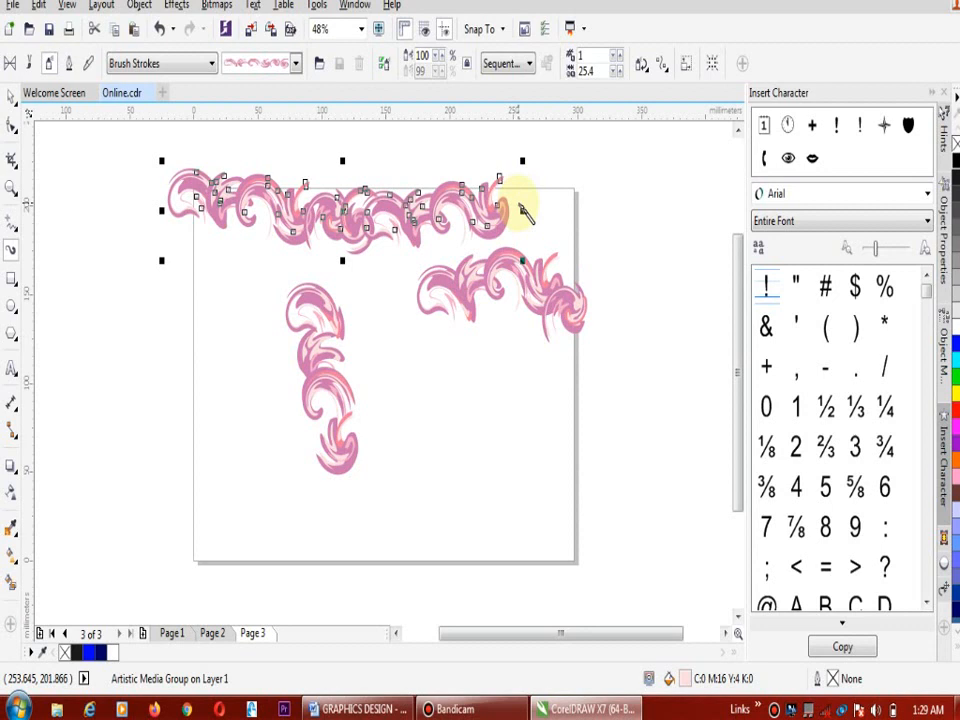
{"action": "key", "text": "ctrl+z"}
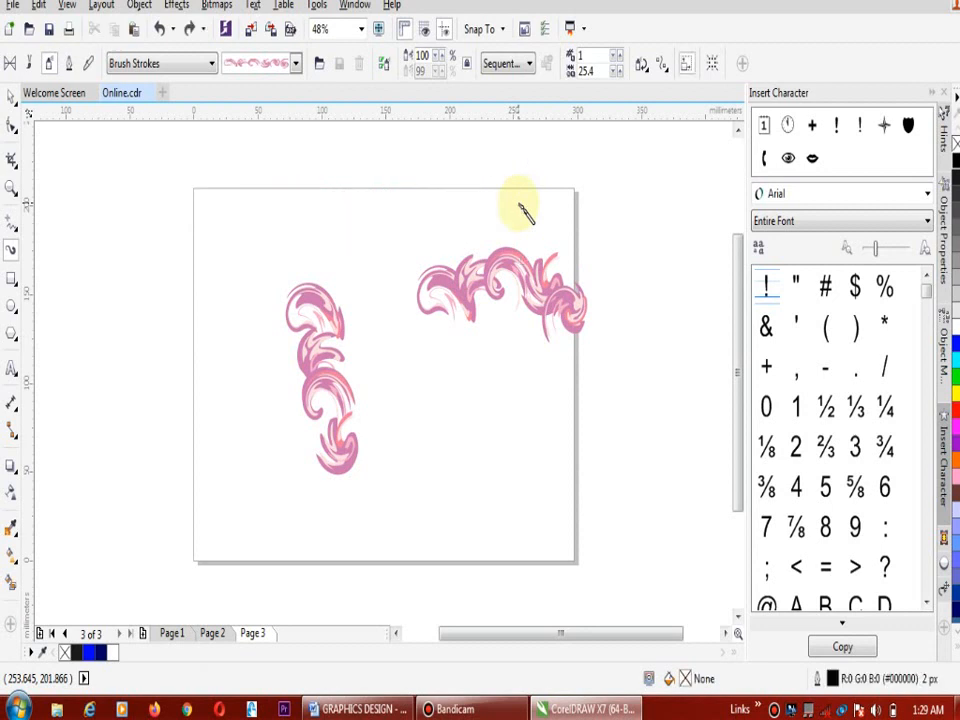
Select the two remaining pink swirl strokes with the Pick tool and delete them
{"action": "left_click", "coordinate": [10, 96]}
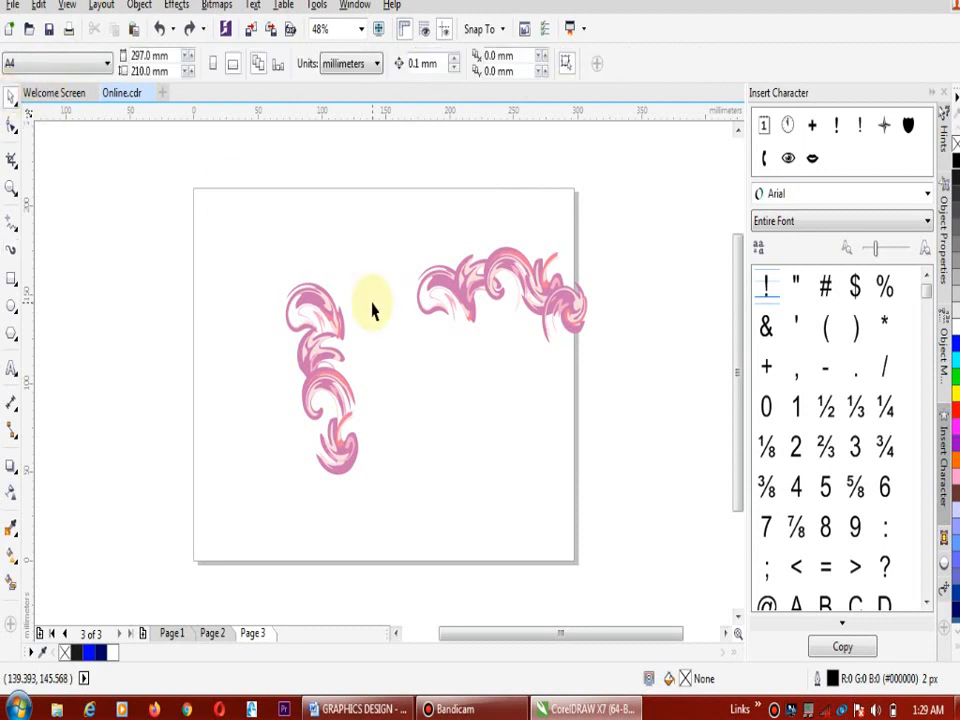
{"action": "mouse_move", "coordinate": [233, 200]}
{"action": "left_mouse_down"}
{"action": "mouse_move", "coordinate": [600, 332]}
{"action": "mouse_move", "coordinate": [640, 497]}
{"action": "left_mouse_up"}
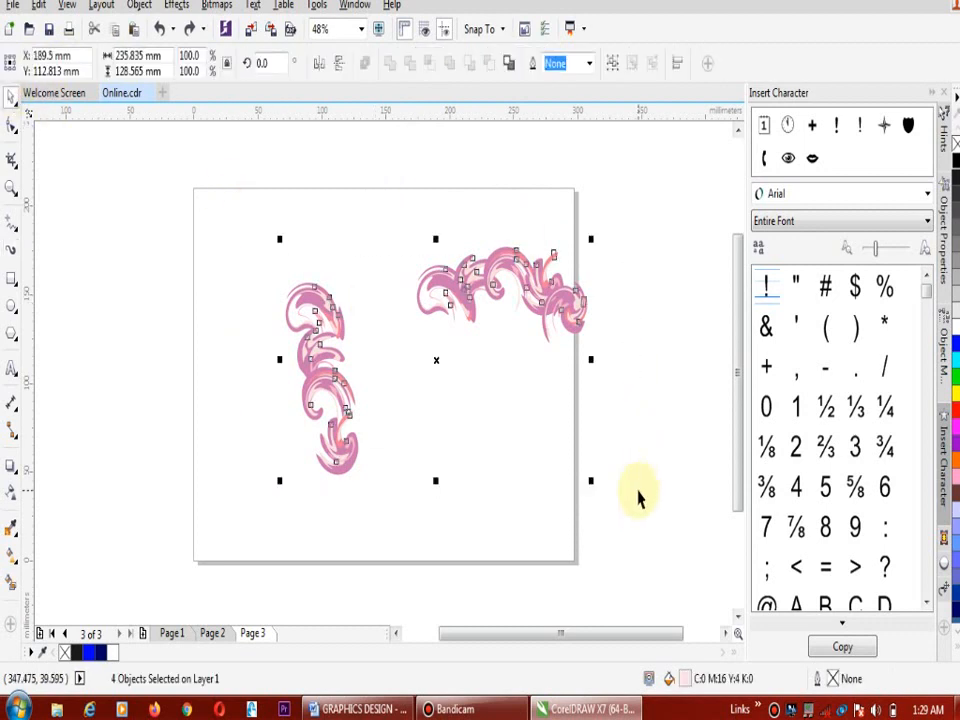
{"action": "key", "text": "Delete"}
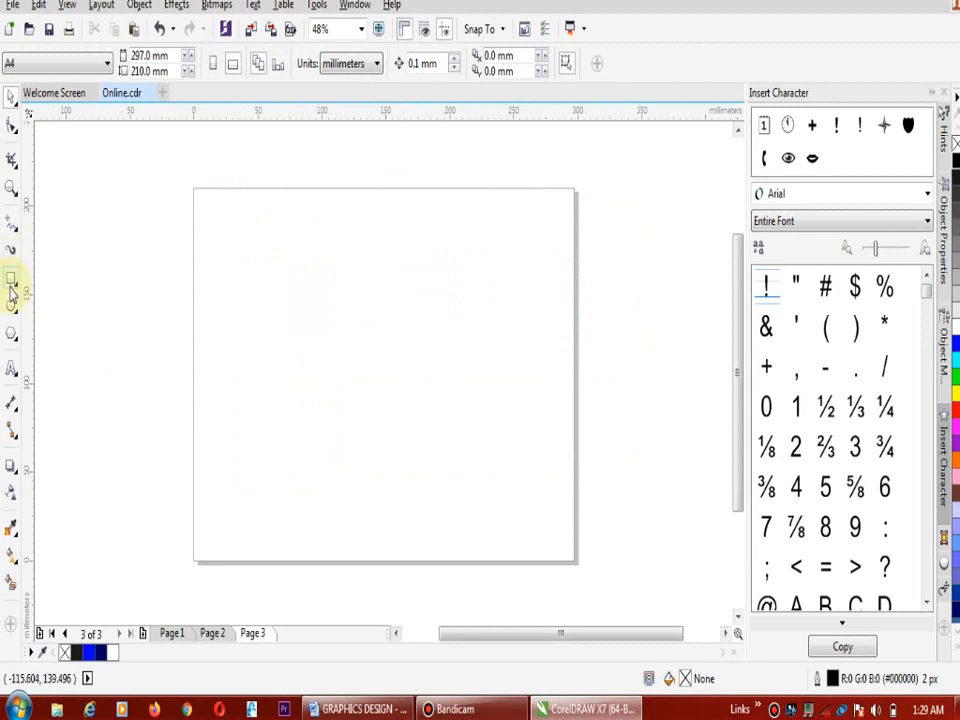
Draw a square about 77 mm by 77 mm near the middle of the page with the Rectangle tool
{"action": "left_click", "coordinate": [12, 288]}
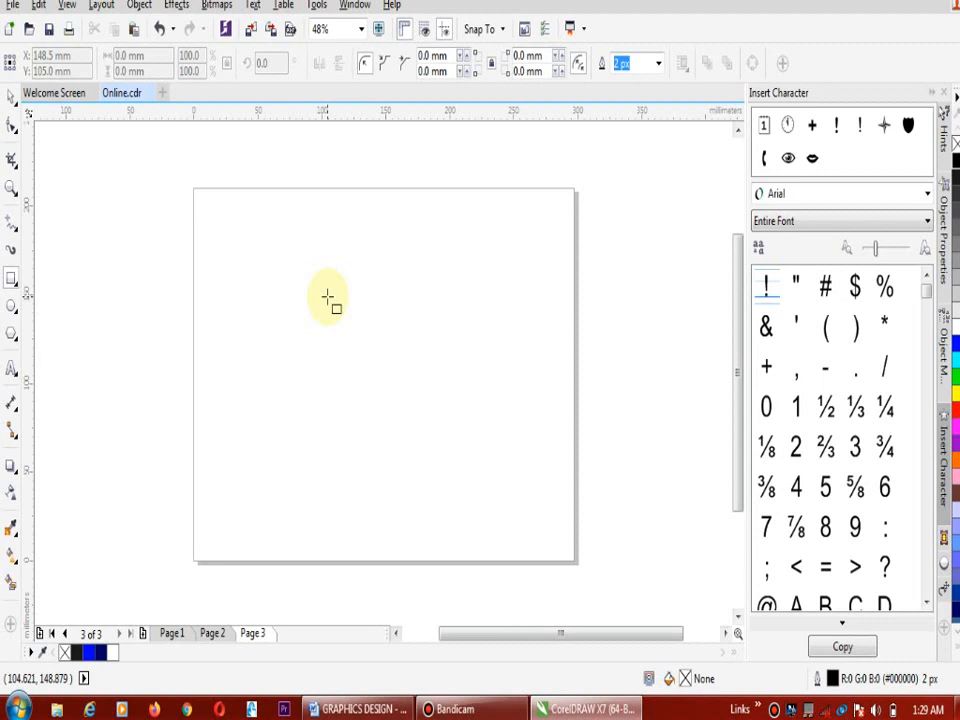
{"action": "left_click", "coordinate": [327, 297]}
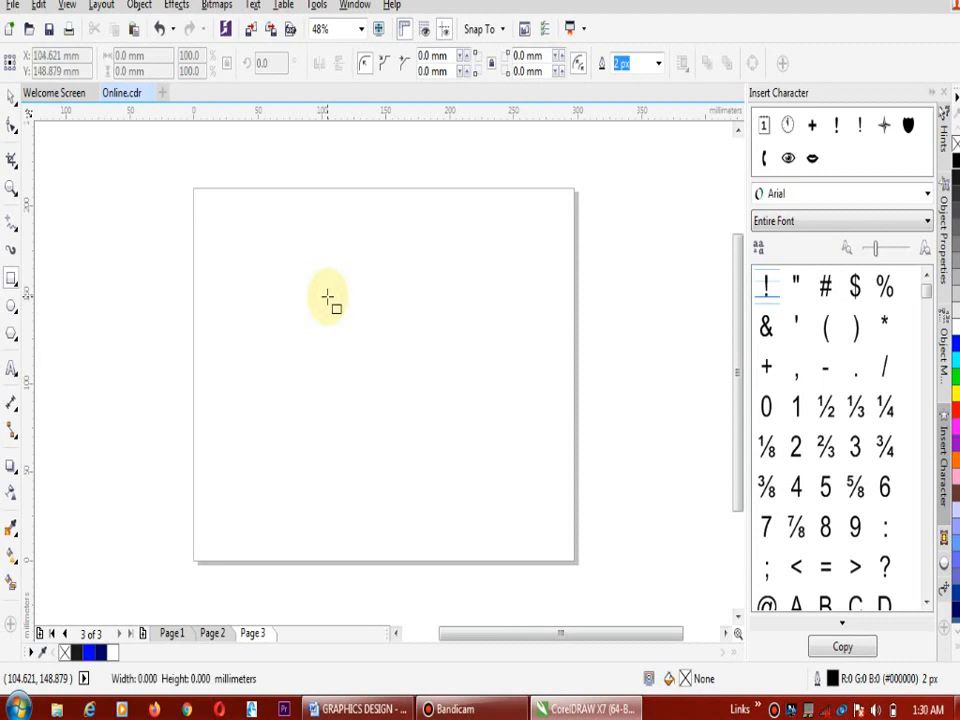
{"action": "left_click_drag", "start_coordinate": [327, 297], "coordinate": [426, 317]}
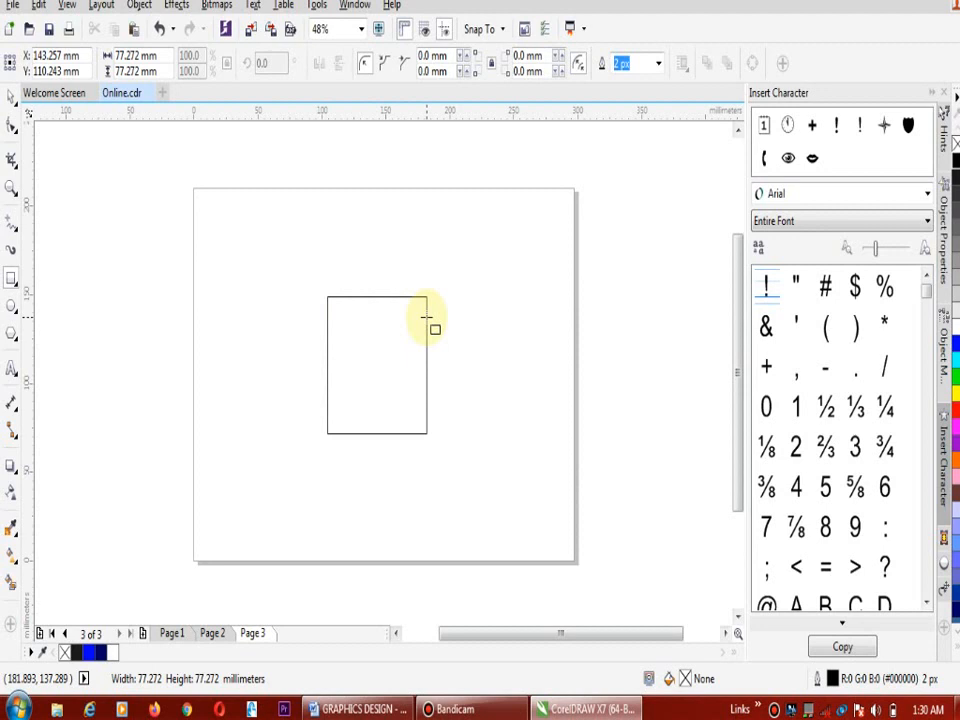
{"action": "left_click_drag", "start_coordinate": [426, 317], "coordinate": [426, 317]}
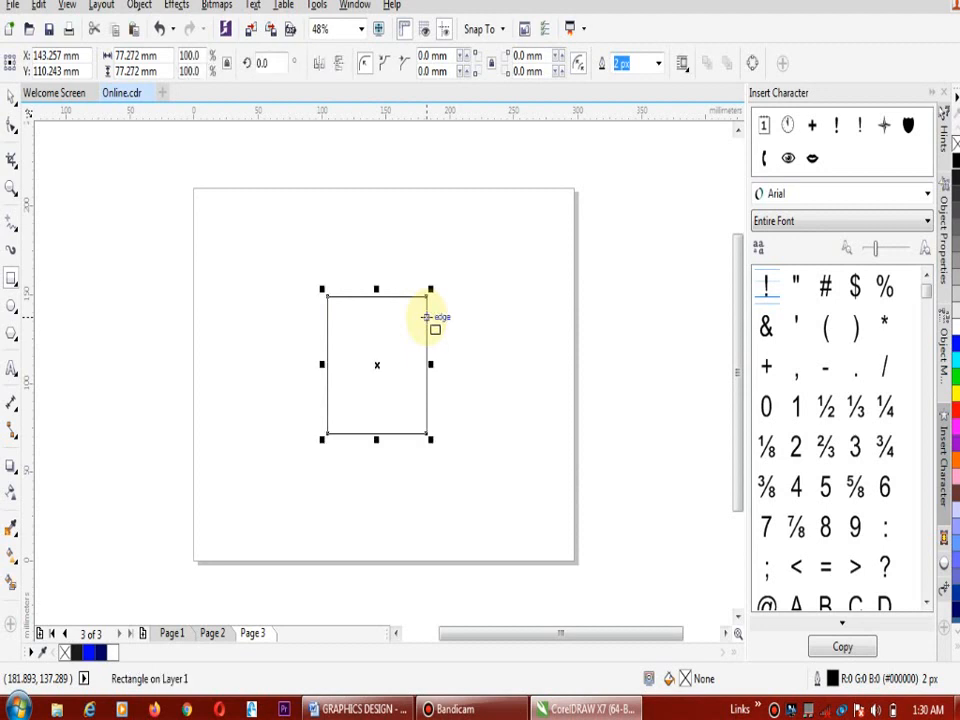
Round all four corners of the square to a radius of 5.2 mm
{"action": "left_click", "coordinate": [468, 62]}
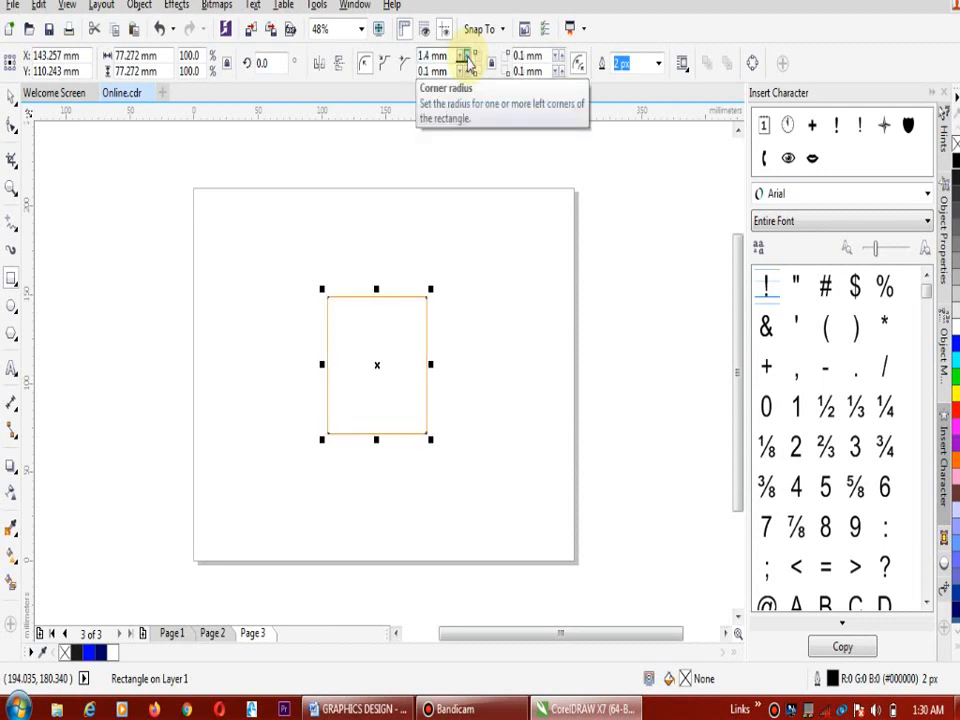
{"action": "left_click", "coordinate": [468, 62]}
{"action": "left_click", "coordinate": [468, 62]}
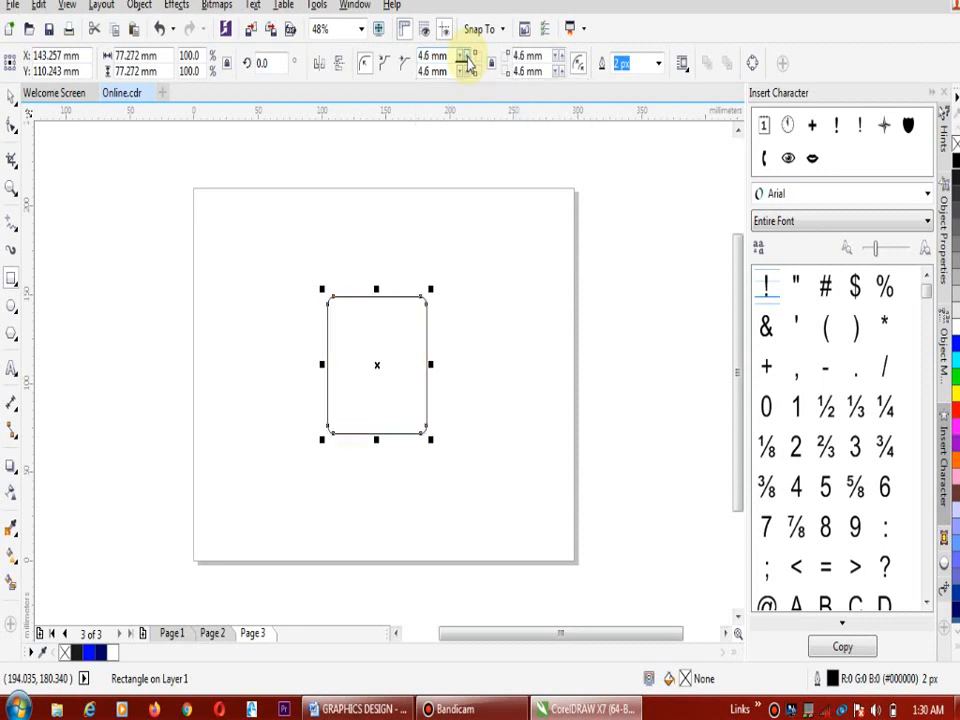
{"action": "left_click", "coordinate": [467, 60]}
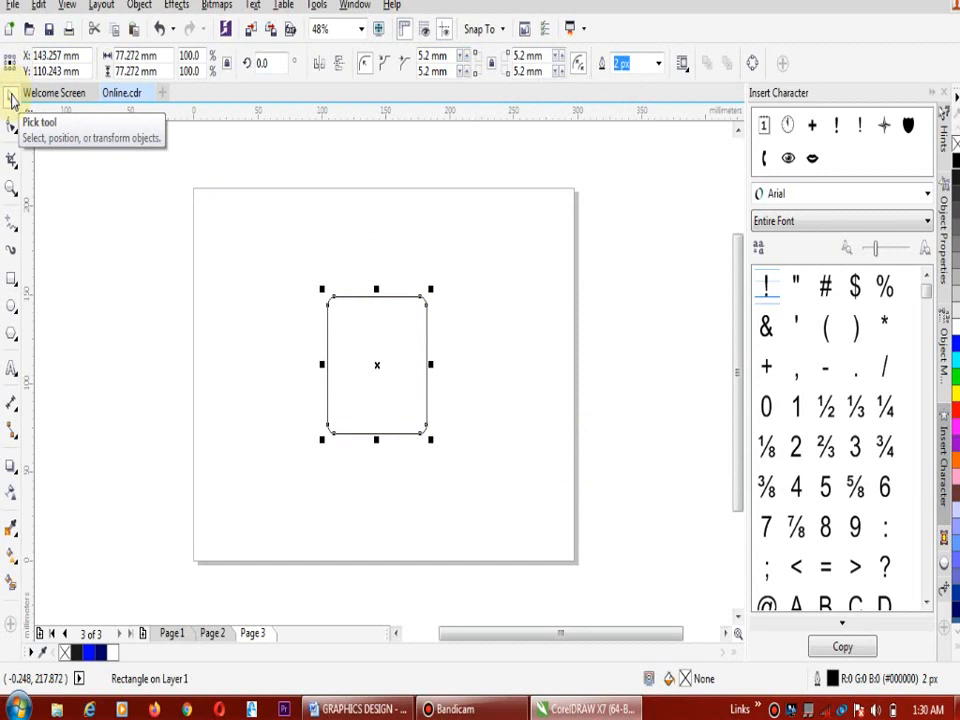
Rotate the rounded square by 45 degrees into a diamond and deselect it
{"action": "left_click", "coordinate": [269, 63]}
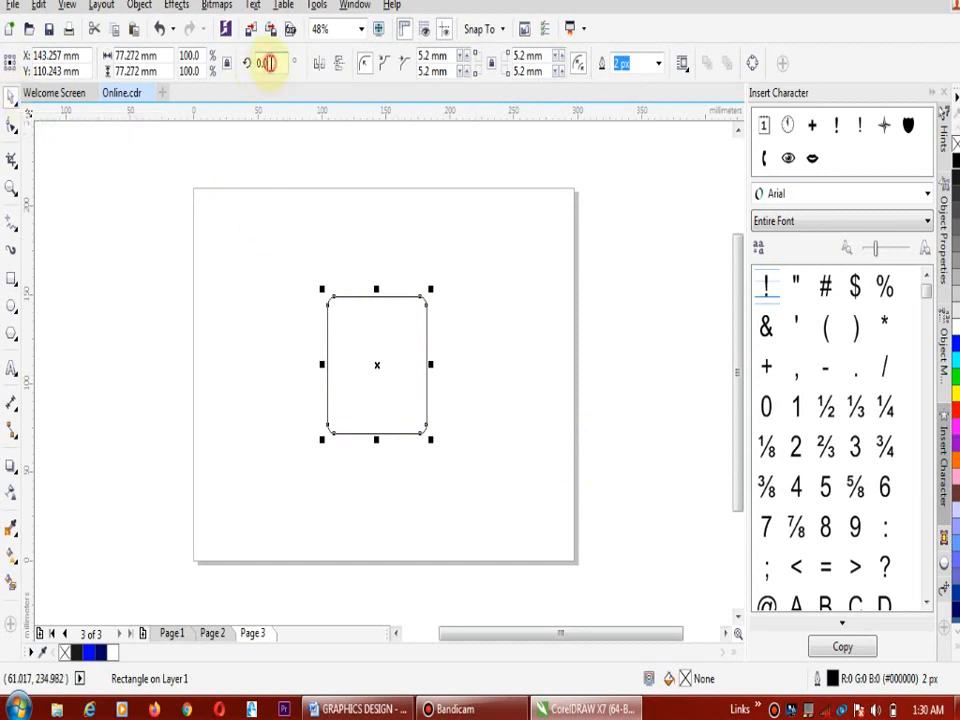
{"action": "key", "text": "BackSpace"}
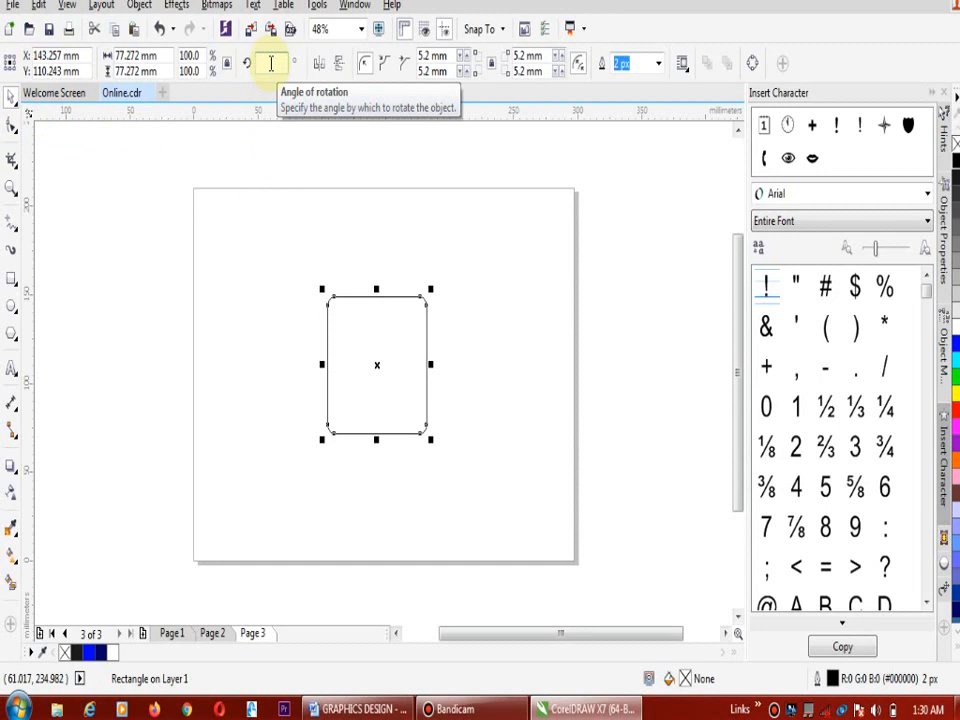
{"action": "type", "text": "45"}
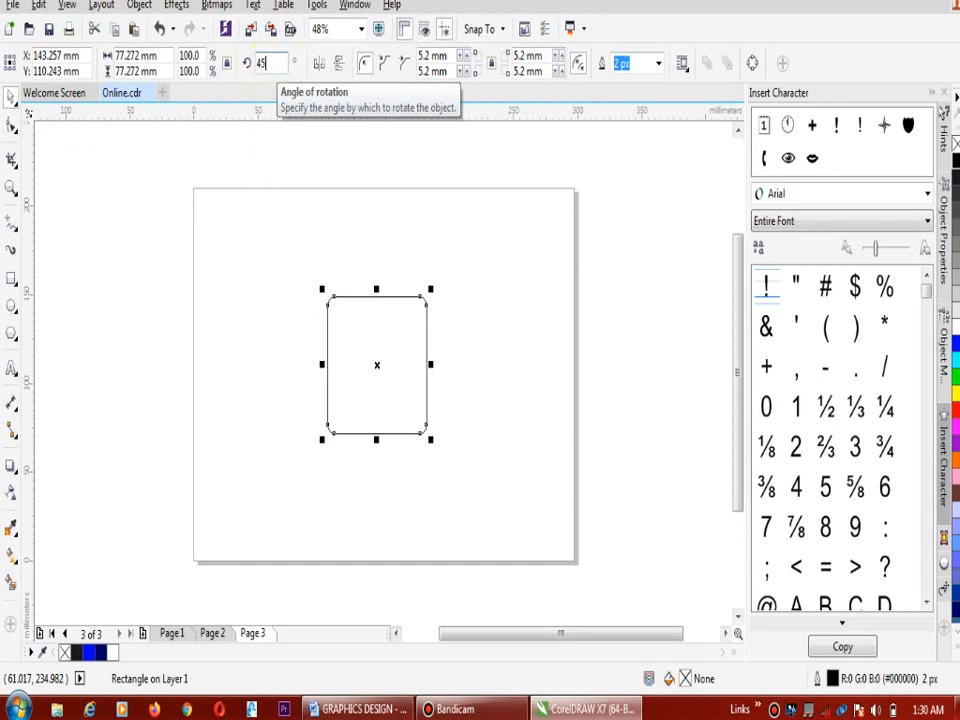
{"action": "key", "text": "Return"}
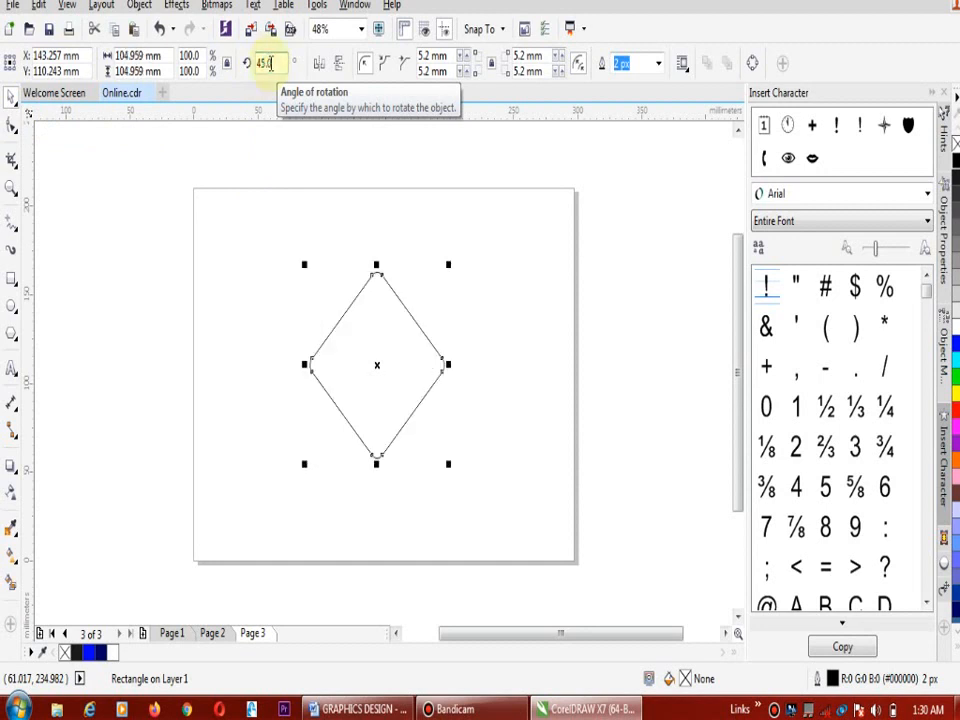
{"action": "left_click", "coordinate": [499, 252]}
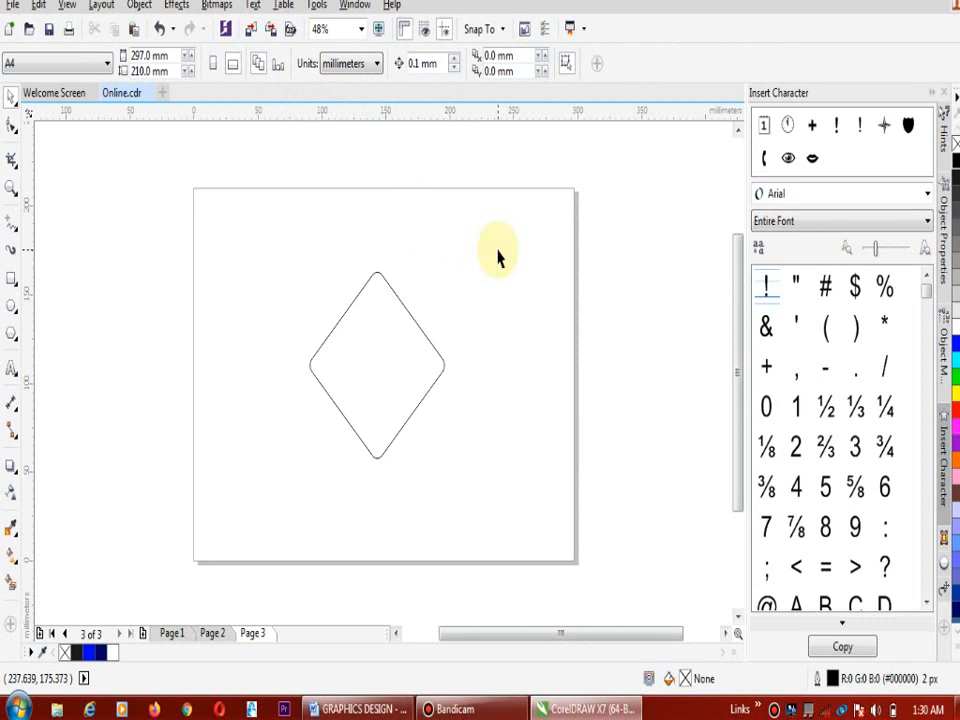
Draw a circle about 68 mm in diameter centred in the diamond with the Ellipse tool, and shrink it to about 62 mm
{"action": "left_click", "coordinate": [13, 307]}
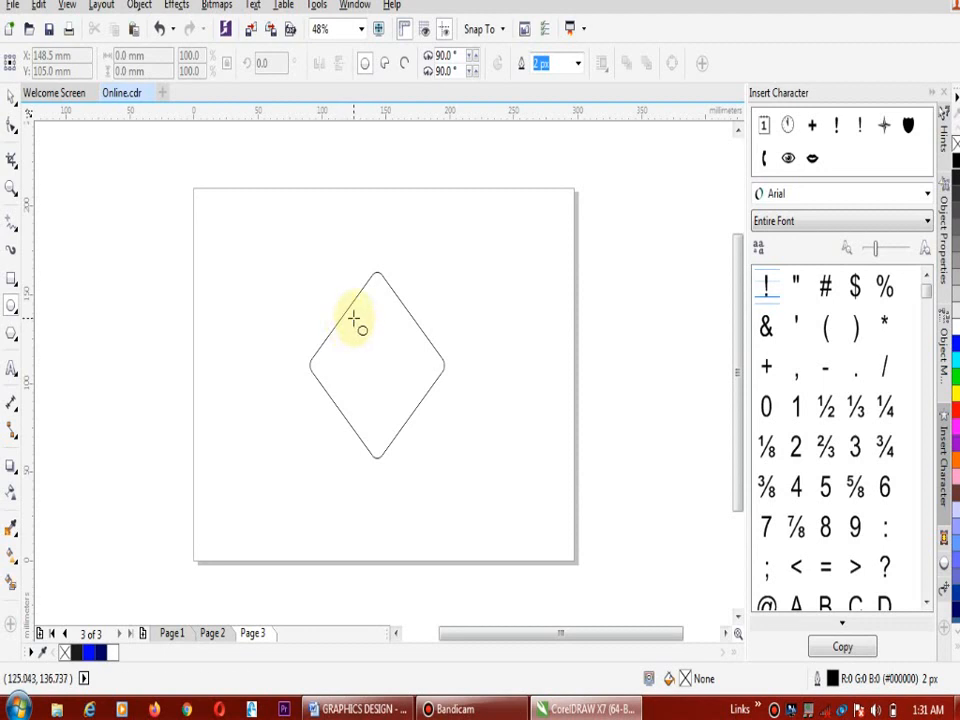
{"action": "left_click_drag", "start_coordinate": [354, 318], "coordinate": [377, 363]}
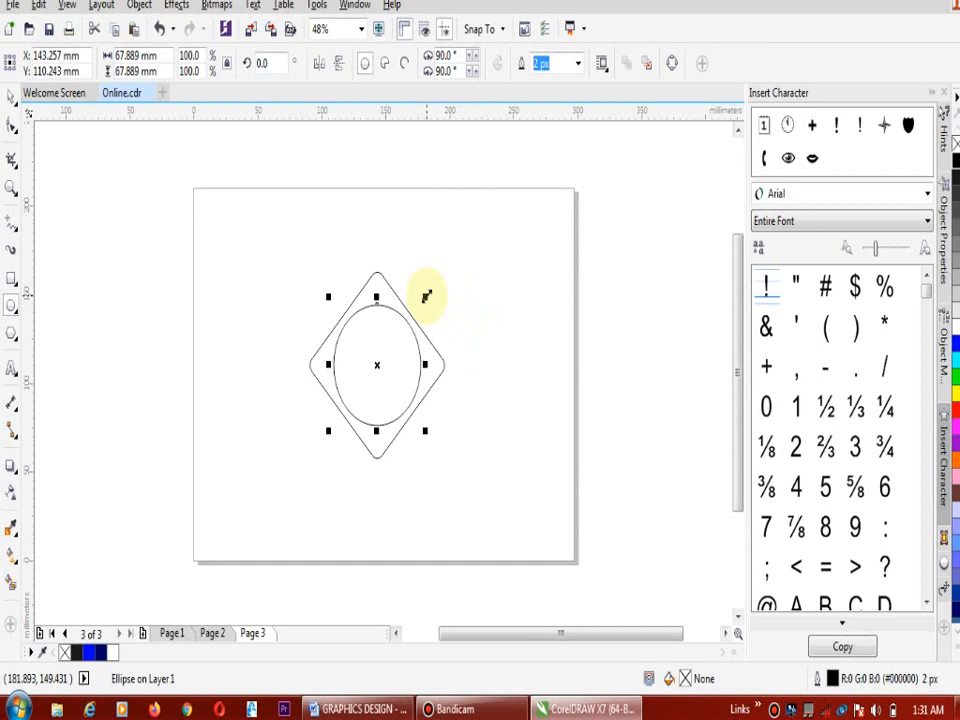
{"action": "left_click_drag", "start_coordinate": [427, 296], "coordinate": [422, 300]}
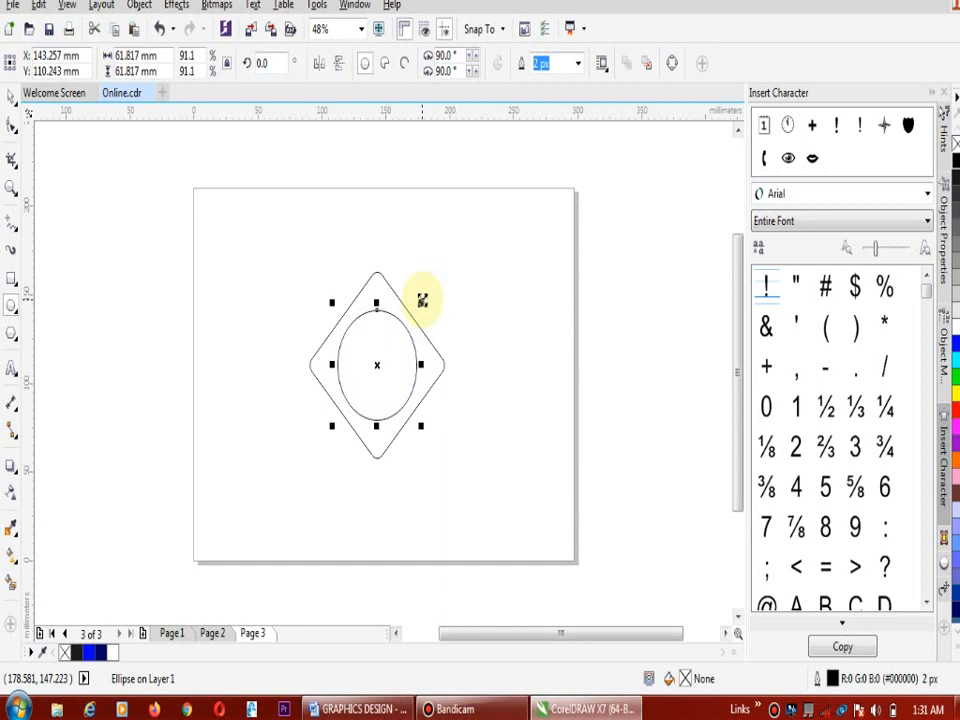
Place a copy of the circle beyond the page's right edge, leaving the original inside the diamond
{"action": "left_click", "coordinate": [12, 100]}
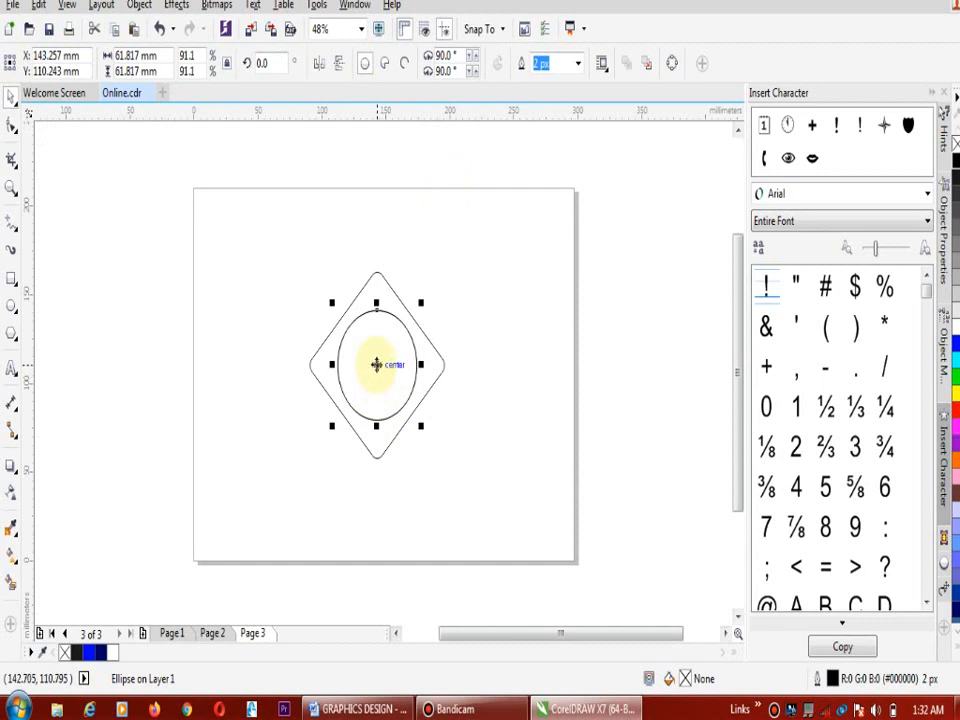
{"action": "left_click_drag", "start_coordinate": [376, 364], "coordinate": [672, 296]}
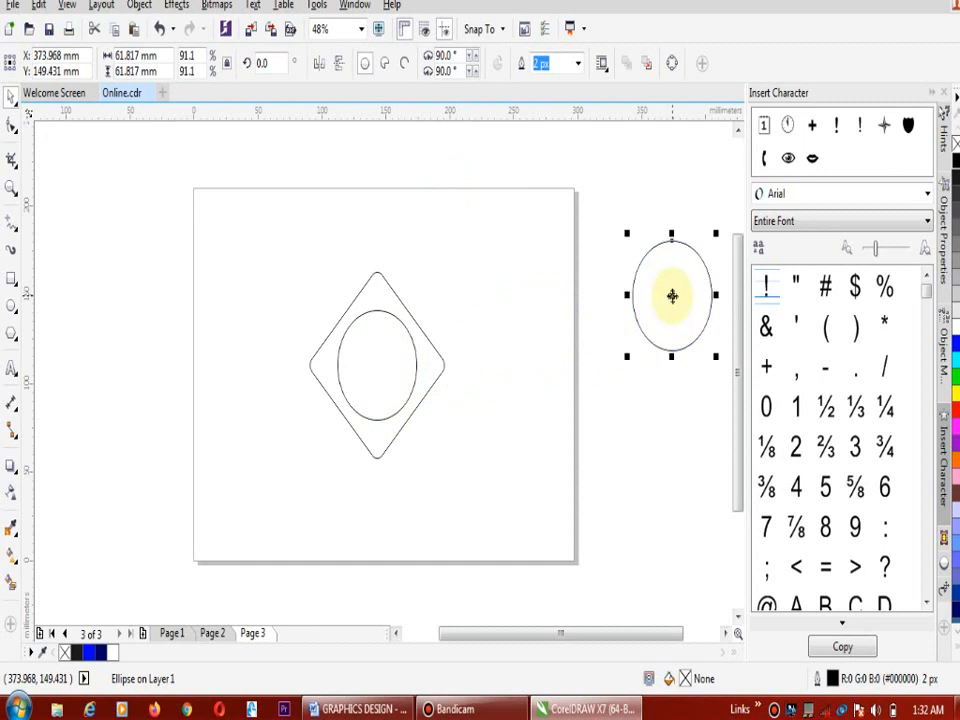
{"action": "left_click", "coordinate": [238, 237]}
Weld the diamond and its inner circle into a single curve, and undo the weld
{"action": "left_click_drag", "start_coordinate": [238, 235], "coordinate": [481, 505]}
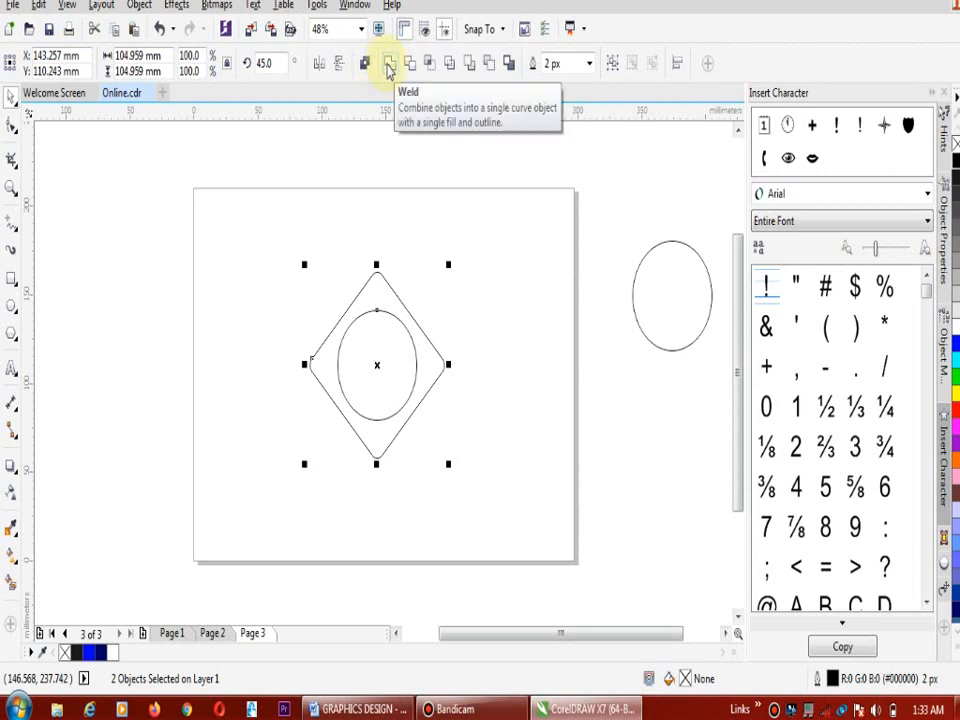
{"action": "left_click", "coordinate": [389, 65]}
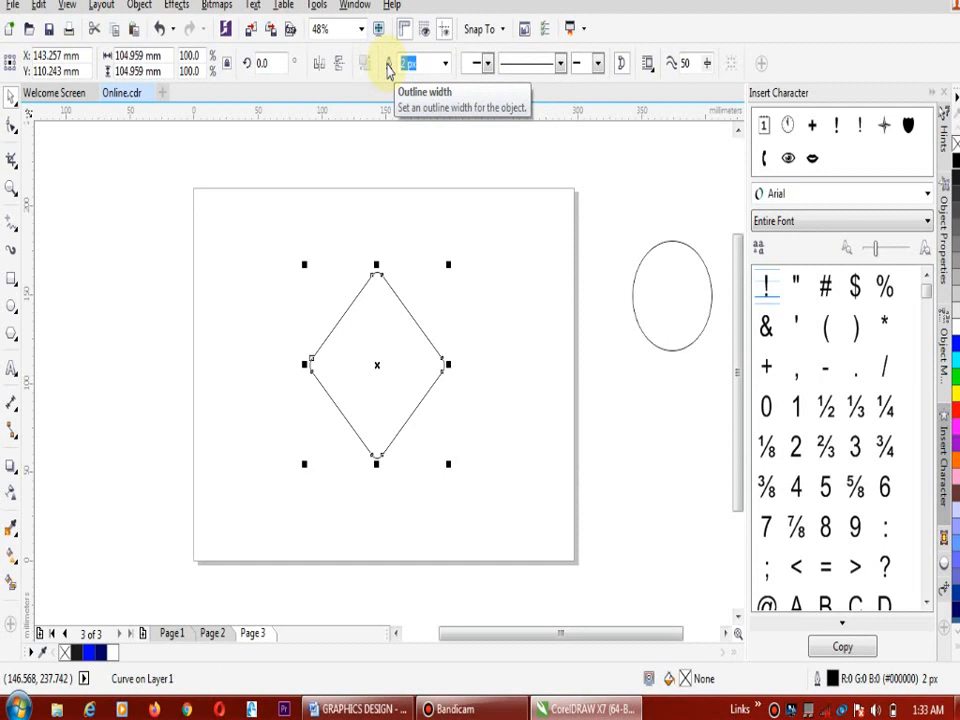
{"action": "key", "text": "ctrl+z"}
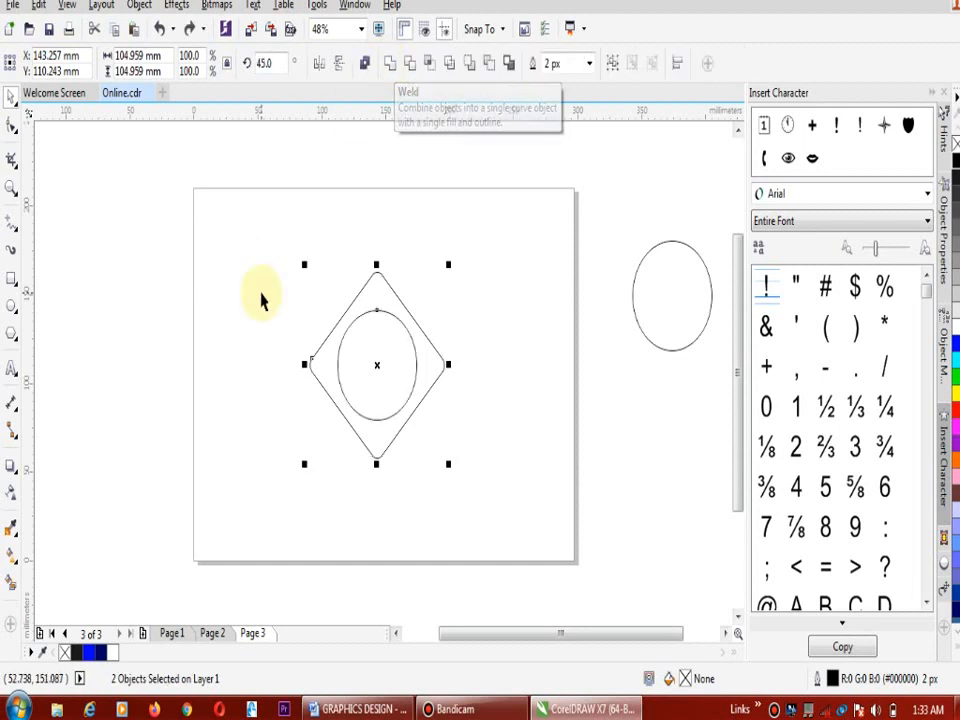
Fill only the diamond with Deep Navy Blue and deselect it
{"action": "left_click", "coordinate": [558, 275]}
{"action": "left_click", "coordinate": [376, 281]}
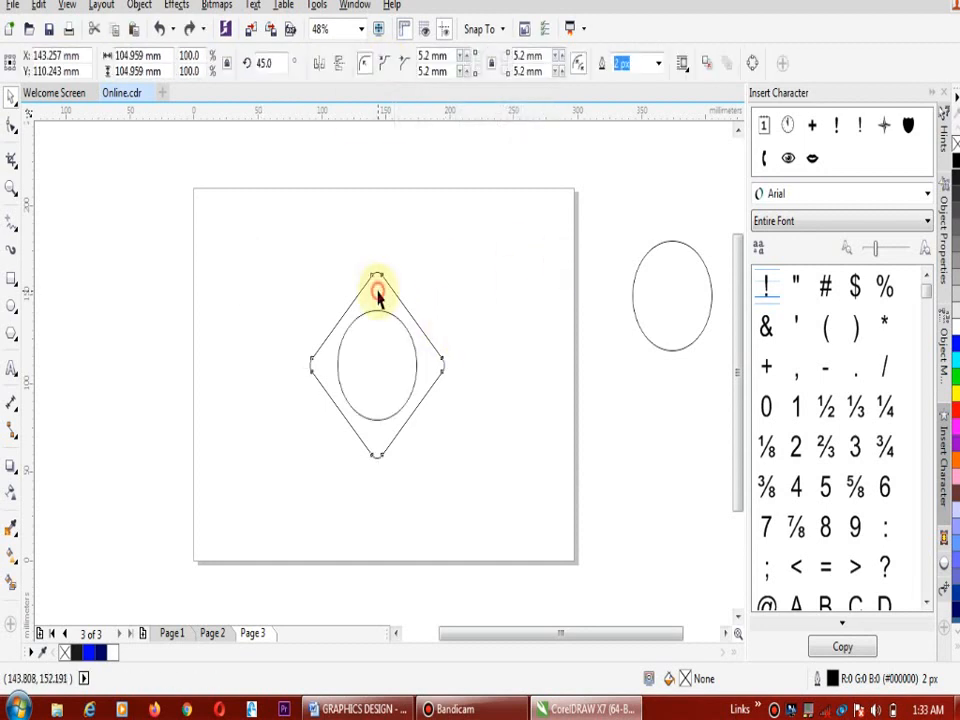
{"action": "left_click", "coordinate": [97, 652]}
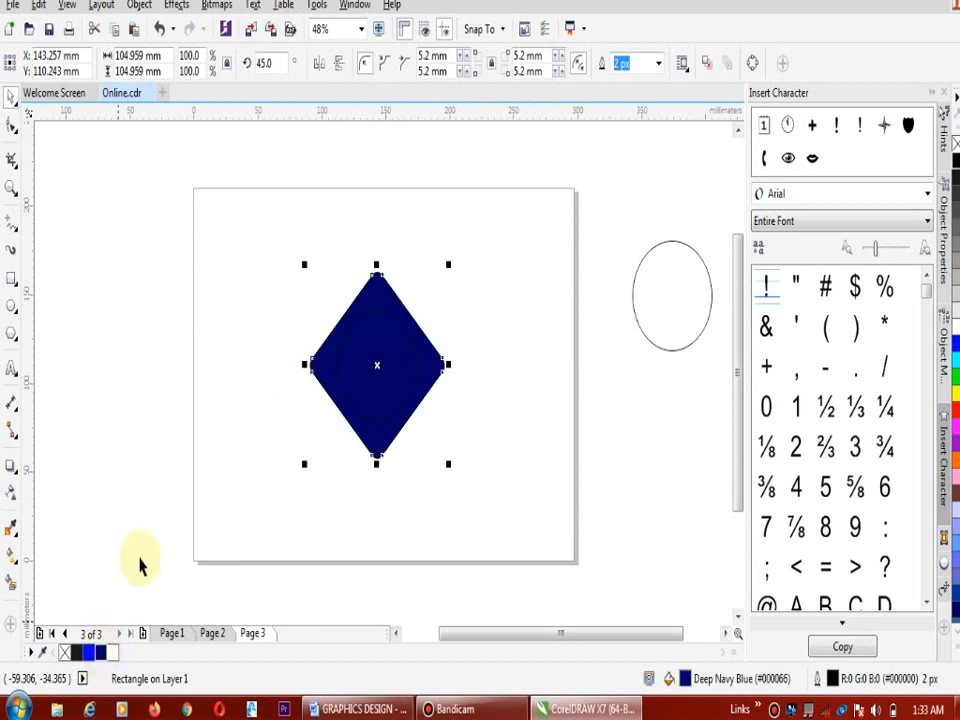
{"action": "left_click", "coordinate": [450, 222]}
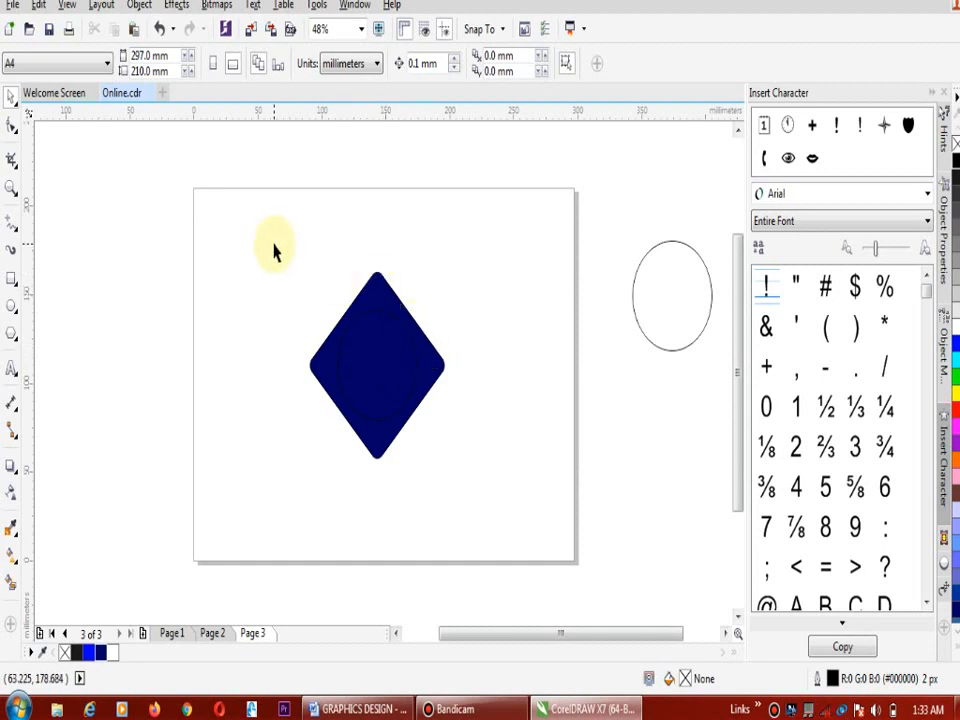
Trim the inner circle's shape out of the navy diamond, and move the cut diamond toward the page's upper-right corner, away from the circle
{"action": "left_click_drag", "start_coordinate": [277, 248], "coordinate": [493, 497]}
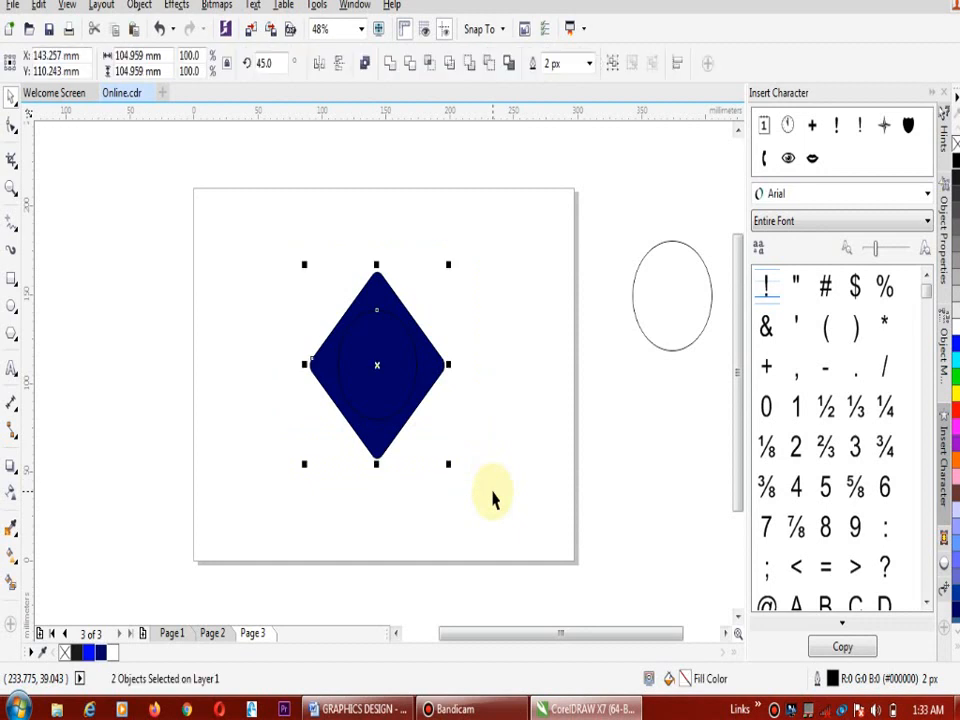
{"action": "left_click", "coordinate": [409, 70]}
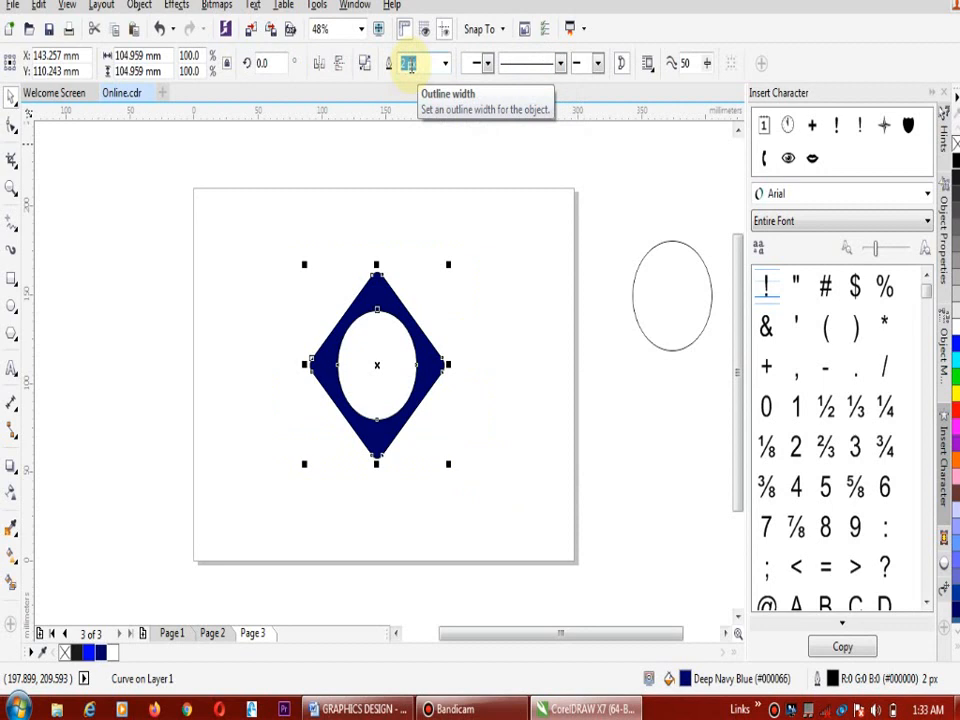
{"action": "left_click_drag", "start_coordinate": [376, 364], "coordinate": [534, 251]}
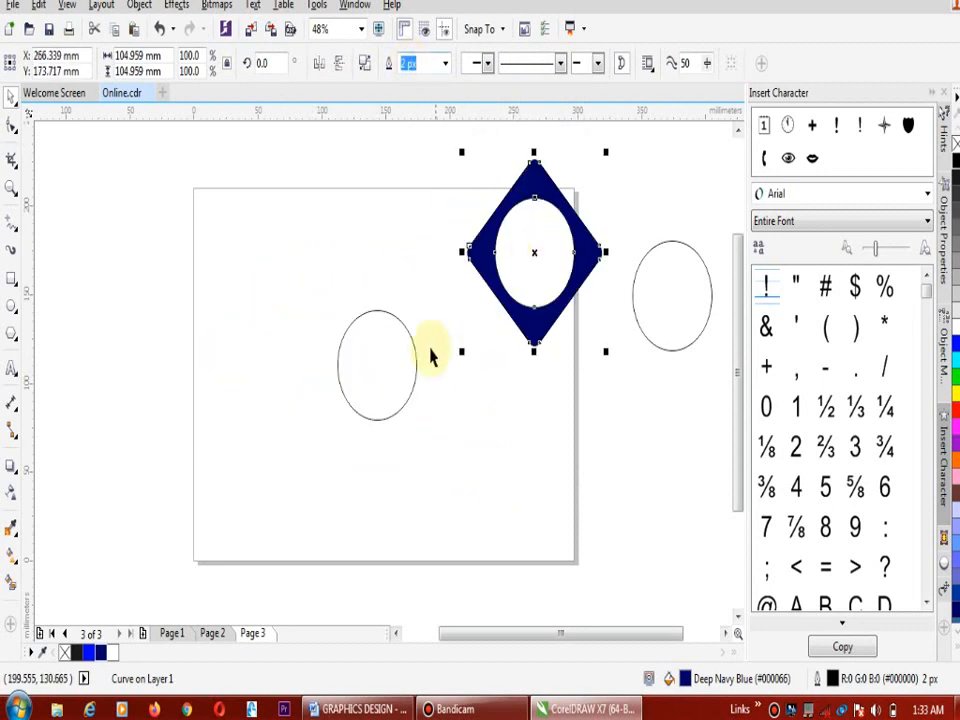
{"action": "left_click", "coordinate": [409, 366]}
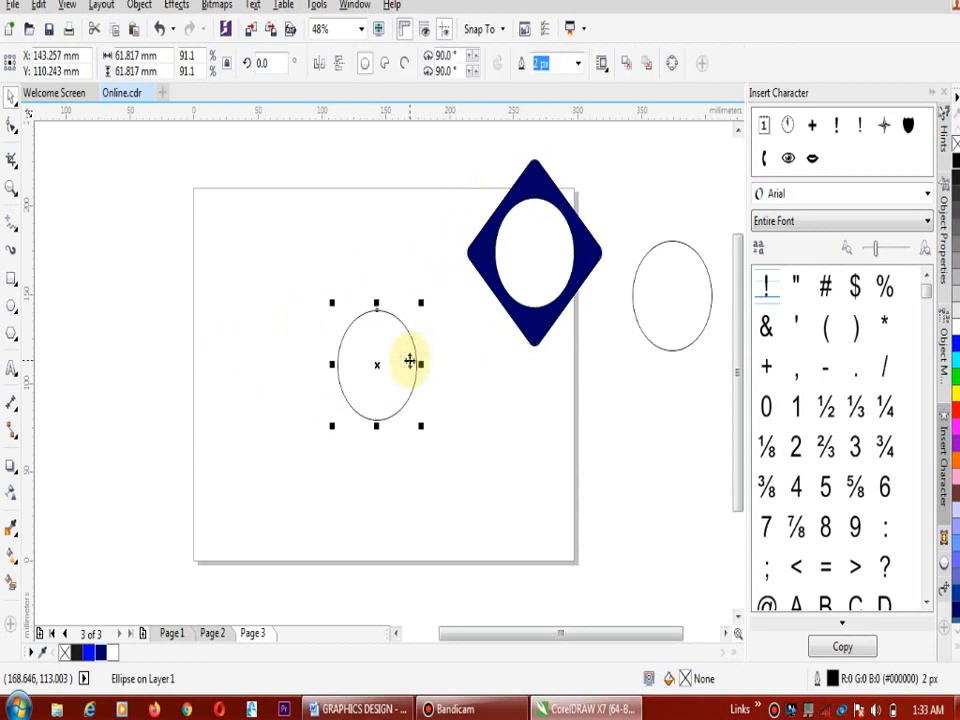
Undo the diamond's move and the trim
{"action": "key", "text": "ctrl+z"}
{"action": "key", "text": "ctrl+z"}
{"action": "key", "text": "ctrl+z"}
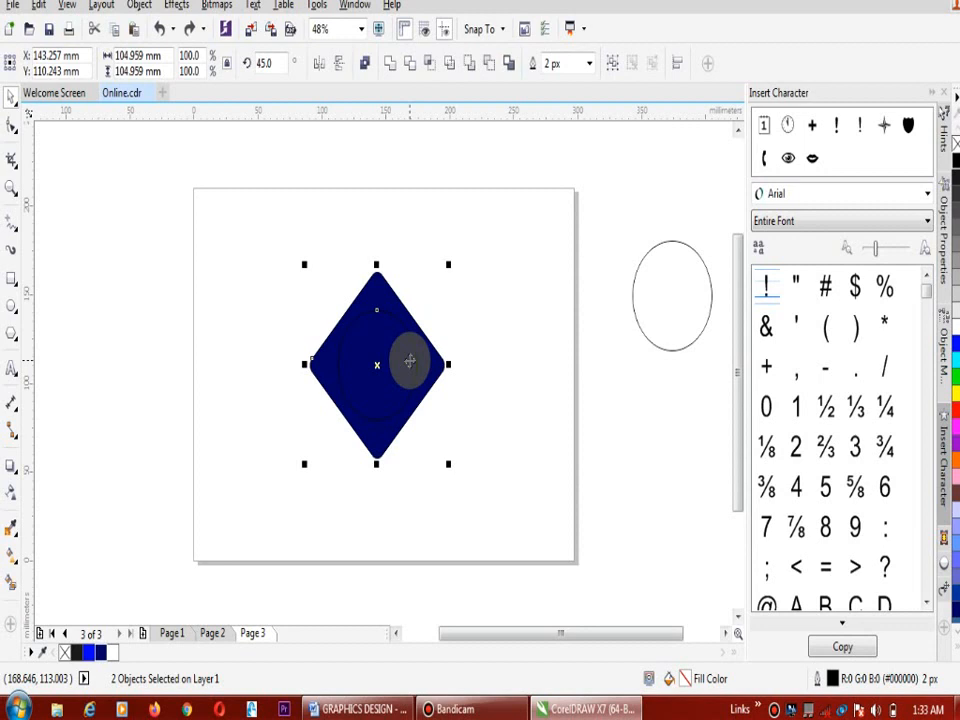
Intersect the navy diamond with its inner circle, and move the intersection piece and the original circle off the diamond
{"action": "left_click", "coordinate": [429, 67]}
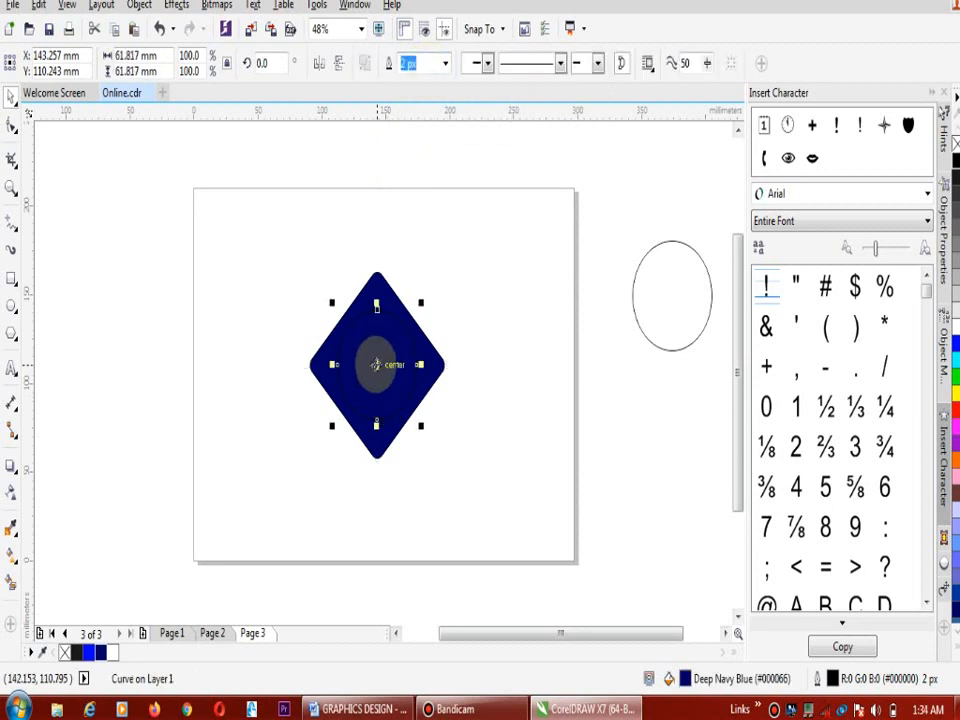
{"action": "left_click_drag", "start_coordinate": [376, 364], "coordinate": [467, 296]}
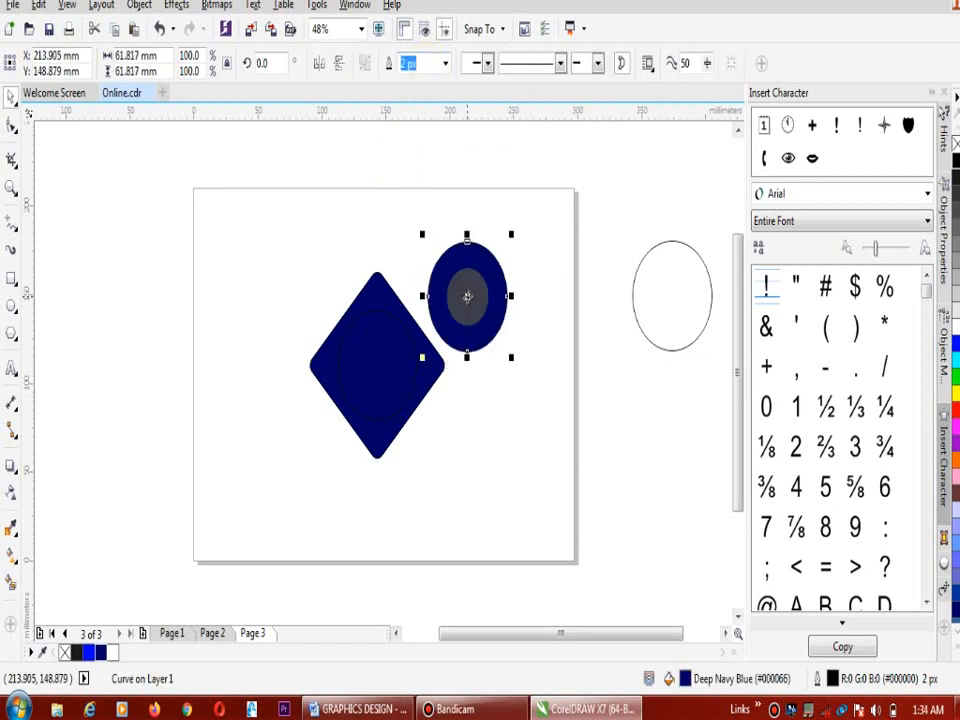
{"action": "left_click", "coordinate": [394, 386]}
{"action": "left_click_drag", "start_coordinate": [394, 386], "coordinate": [258, 486]}
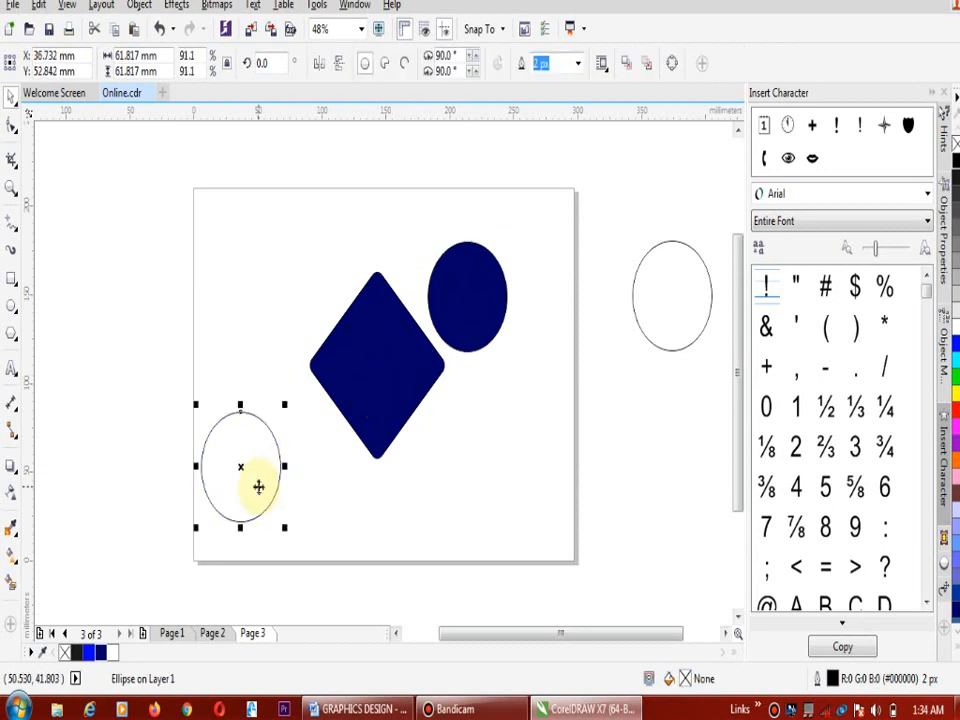
Undo the moves of the two circles and the intersection
{"action": "key", "text": "ctrl+z"}
{"action": "key", "text": "ctrl+z"}
{"action": "key", "text": "ctrl+z"}
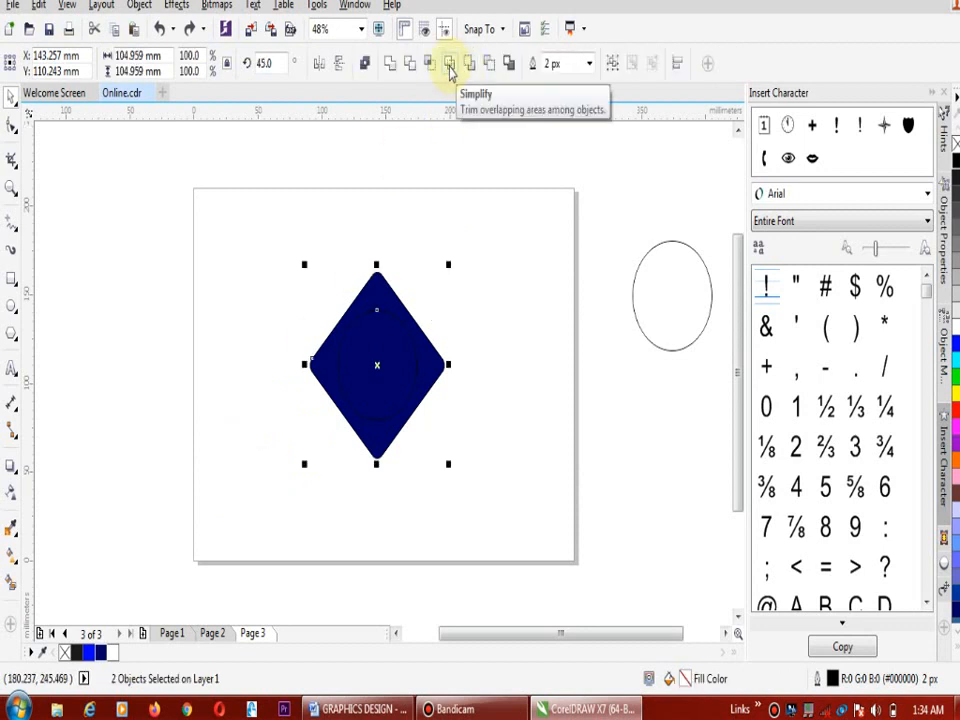
Simplify the overlapping diamond and inner circle, and move the circle out of the diamond to the page's left edge
{"action": "left_click", "coordinate": [449, 65]}
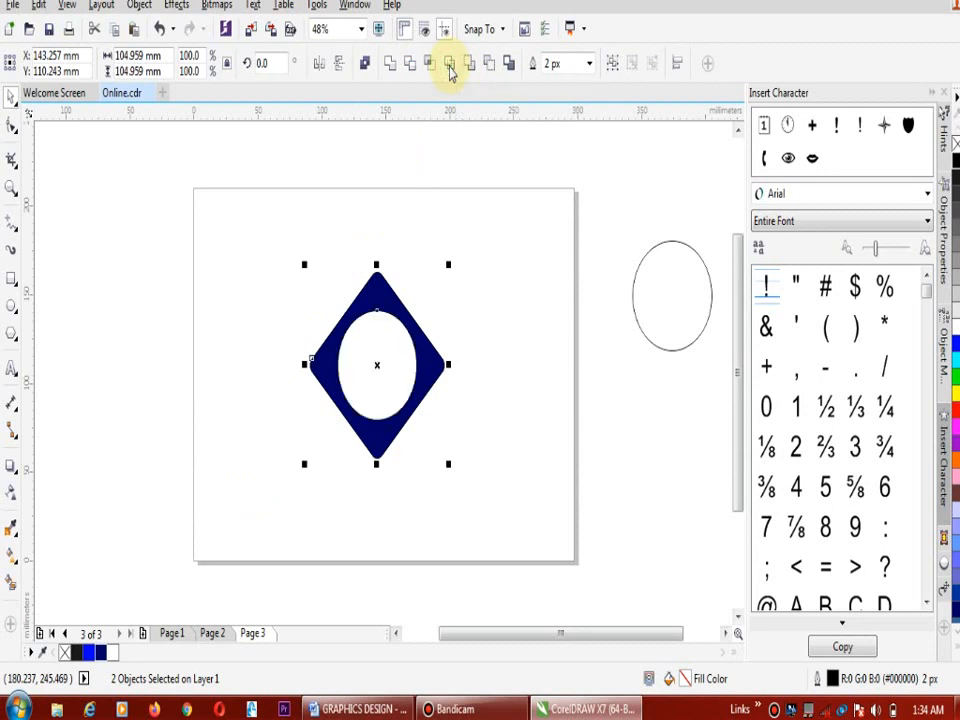
{"action": "mouse_move", "coordinate": [378, 365]}
{"action": "left_mouse_down"}
{"action": "mouse_move", "coordinate": [482, 302]}
{"action": "mouse_move", "coordinate": [388, 349]}
{"action": "left_mouse_up"}
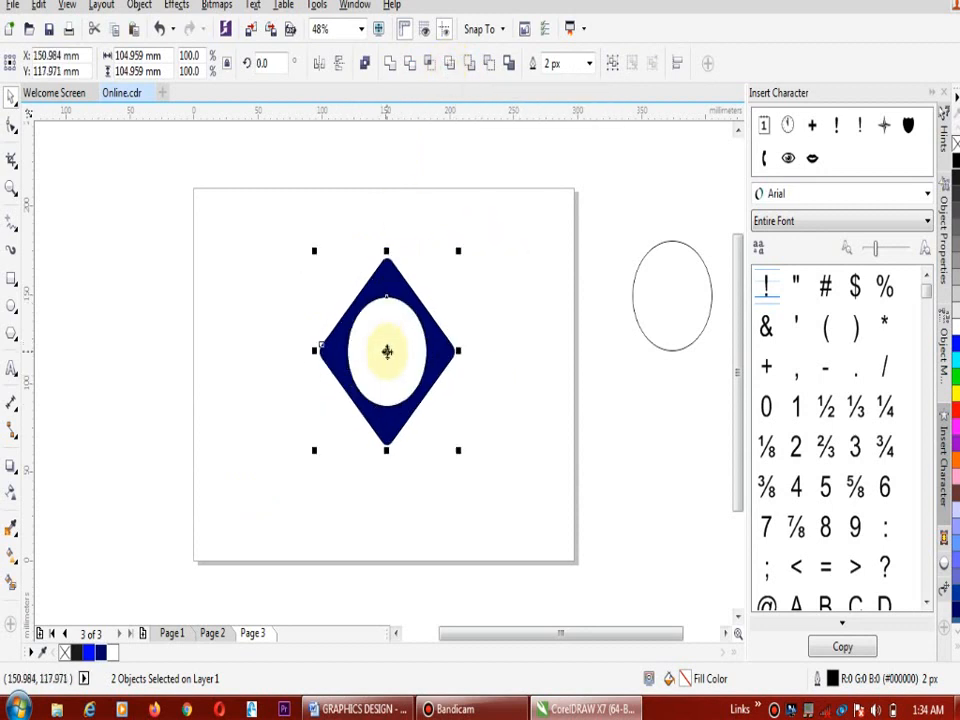
{"action": "left_click", "coordinate": [530, 258]}
{"action": "left_click", "coordinate": [390, 345]}
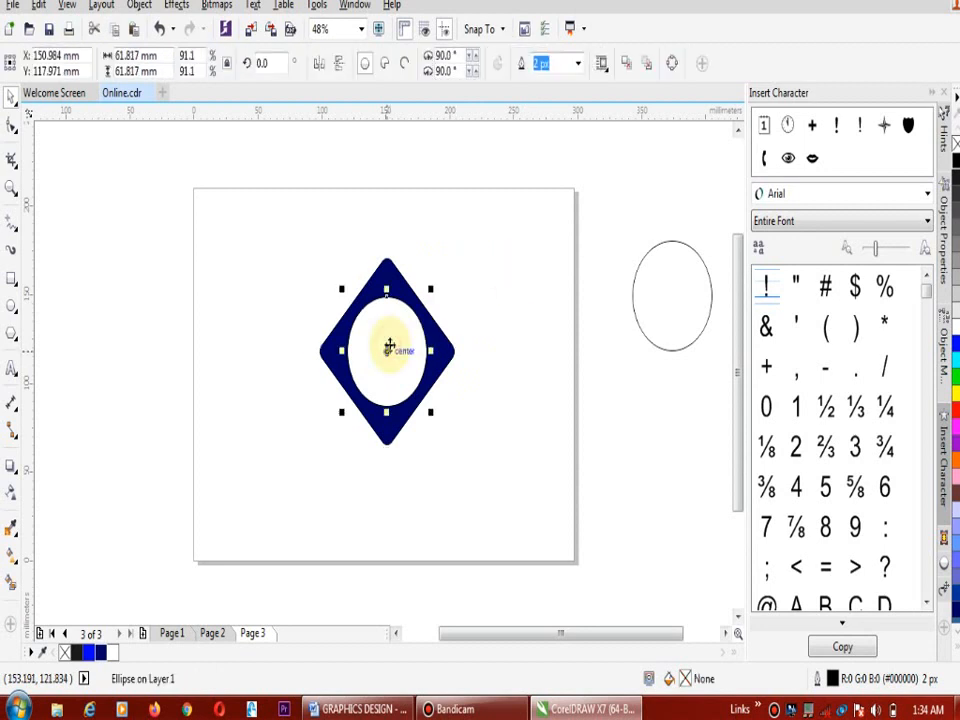
{"action": "left_click_drag", "start_coordinate": [390, 345], "coordinate": [215, 390]}
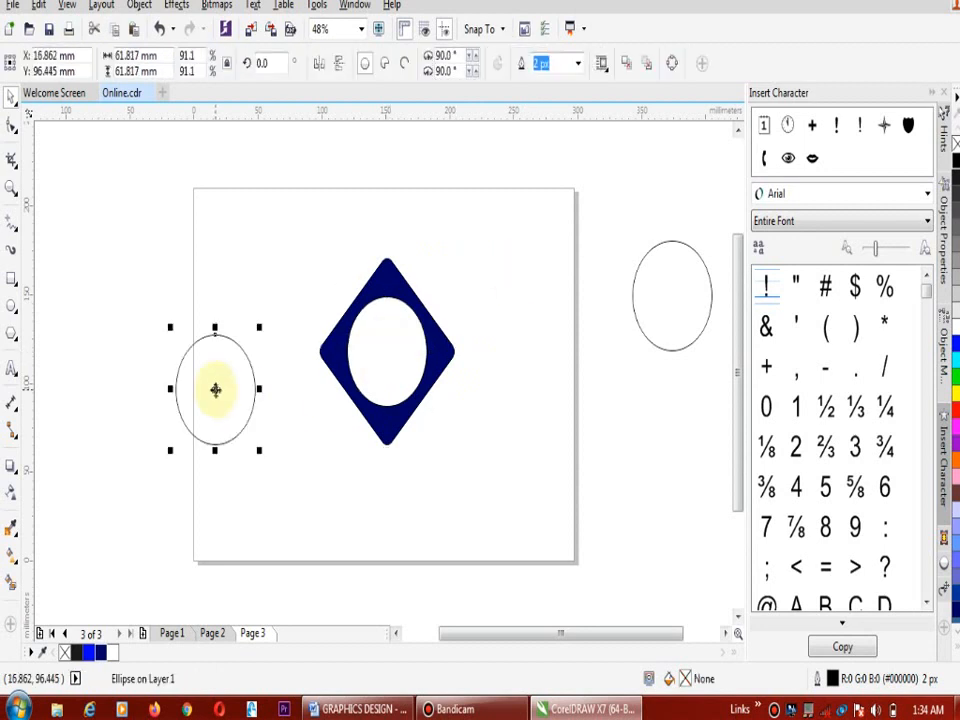
Move the cut diamond toward the page's top edge, and bring it back down near the page centre
{"action": "left_click", "coordinate": [435, 330]}
{"action": "left_click_drag", "start_coordinate": [435, 330], "coordinate": [503, 212]}
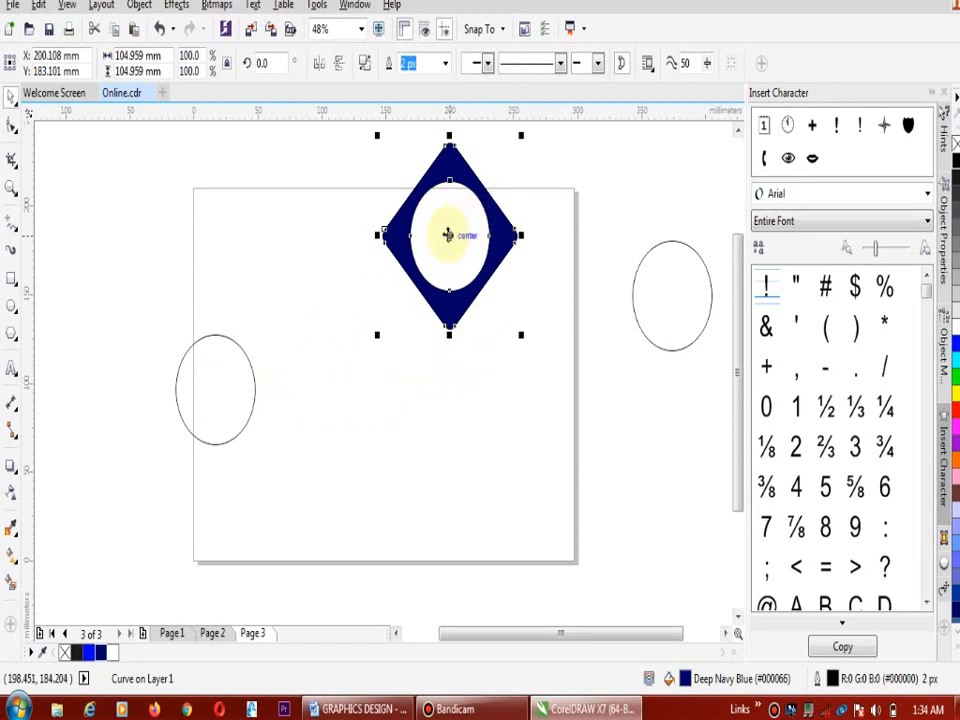
{"action": "left_click_drag", "start_coordinate": [449, 235], "coordinate": [416, 326]}
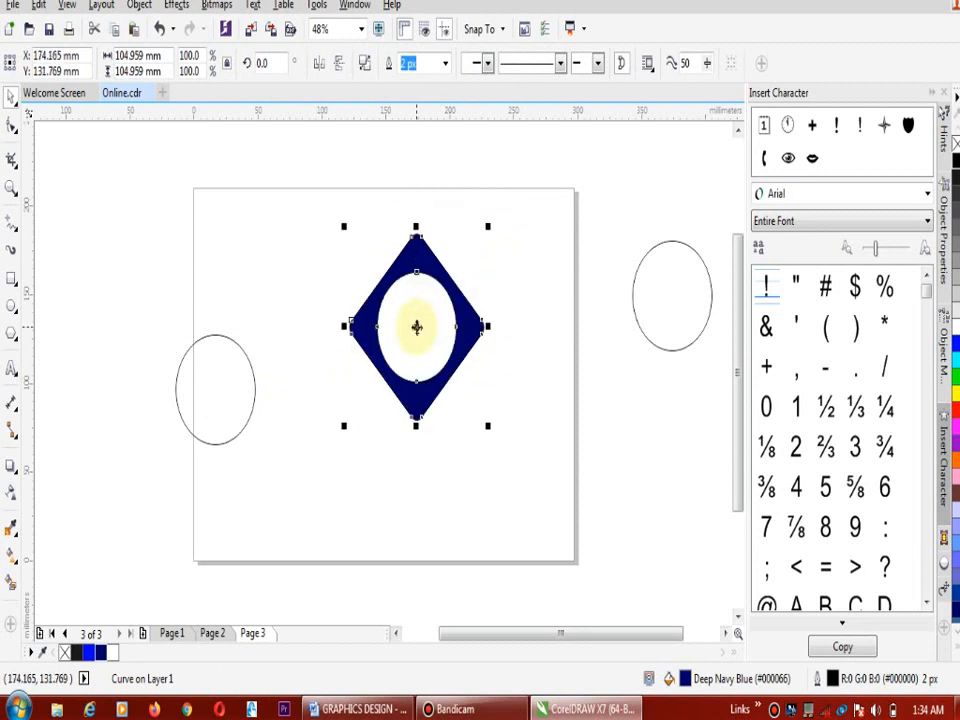
Undo the moves of the diamond and circle and the Simplify operation
{"action": "key", "text": "ctrl+z"}
{"action": "key", "text": "ctrl+z"}
{"action": "key", "text": "ctrl+z"}
{"action": "key", "text": "ctrl+z"}
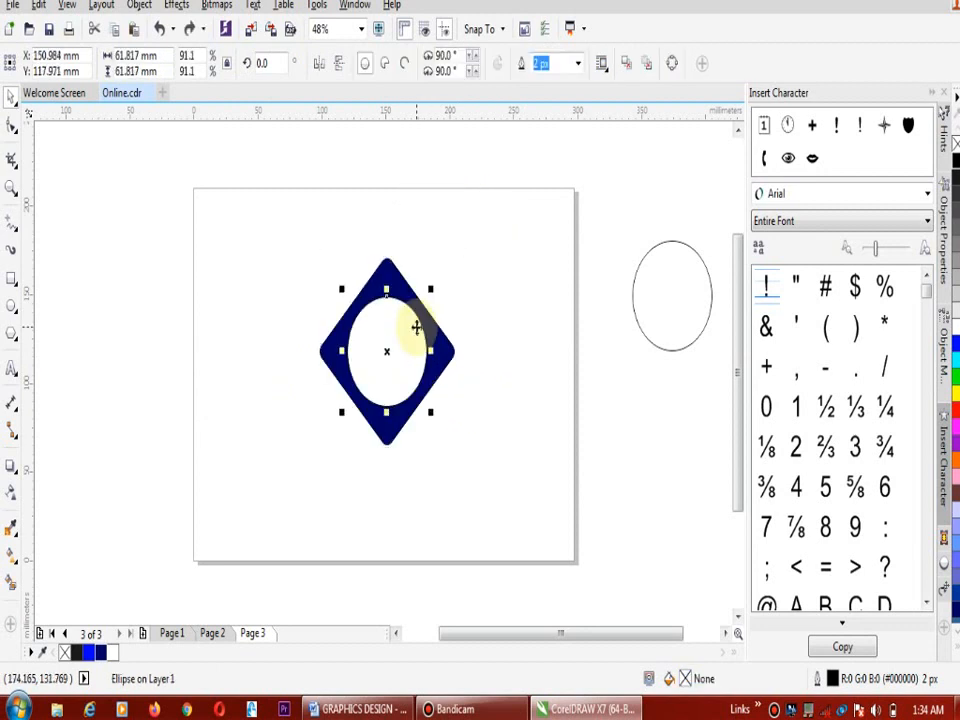
{"action": "left_click", "coordinate": [417, 327], "text": "shift"}
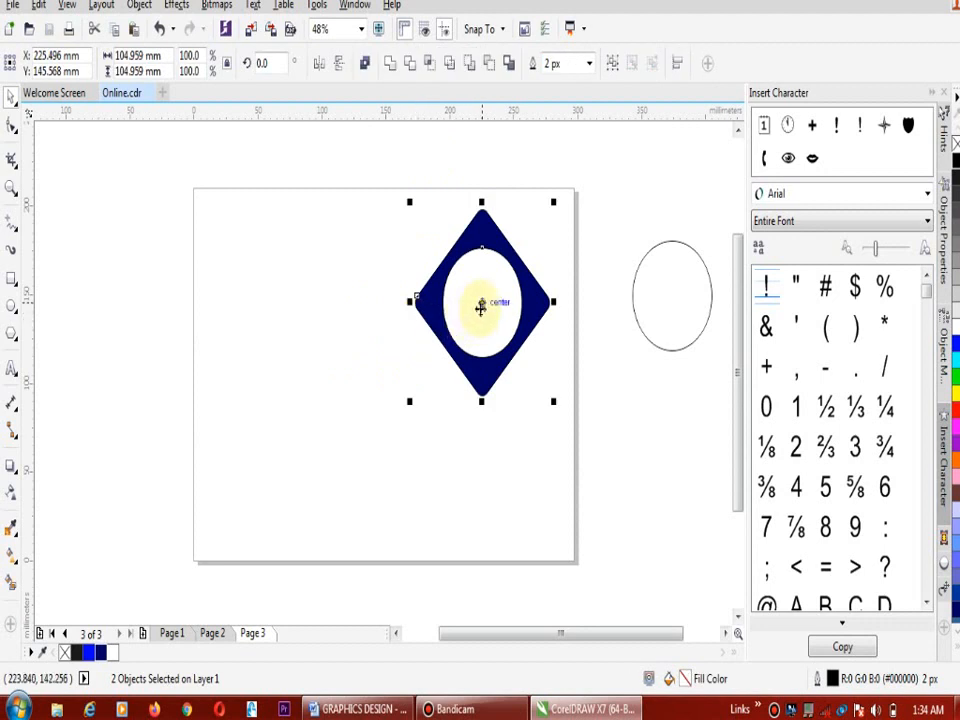
{"action": "key", "text": "p"}
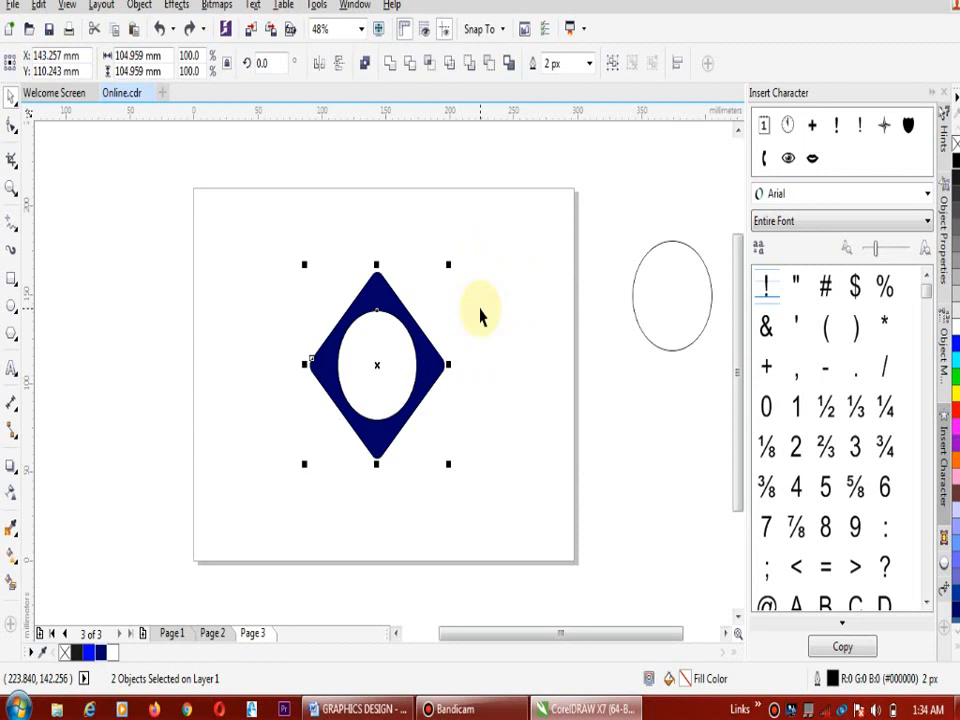
{"action": "key", "text": "shift+Page_Down"}
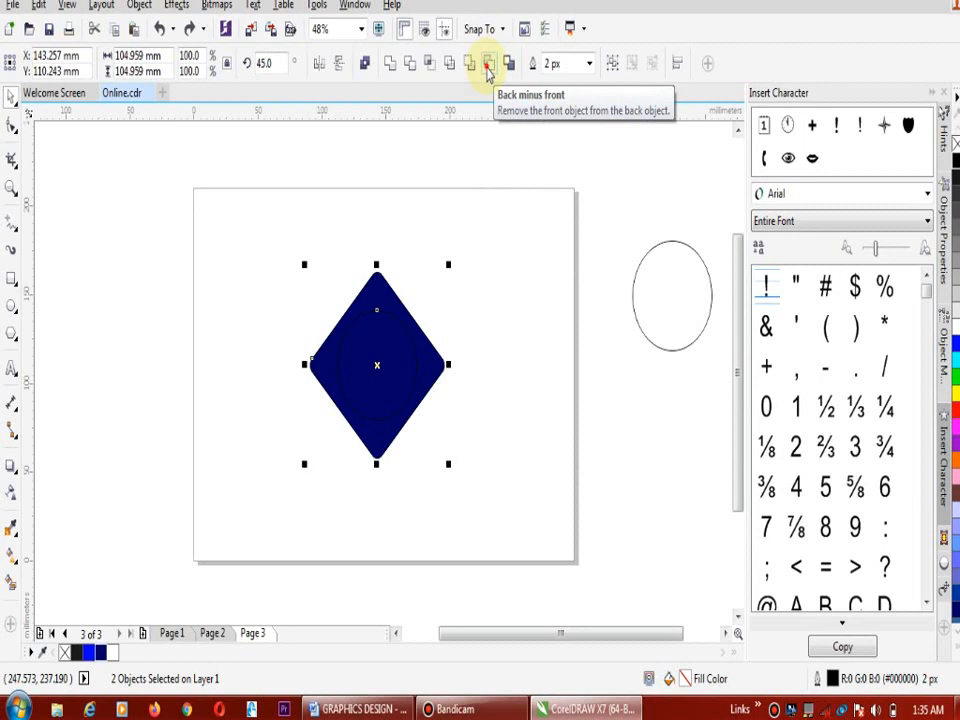
Cut the inner circle out of the navy diamond with Back Minus Front, and reselect the resulting curve
{"action": "left_click", "coordinate": [488, 66]}
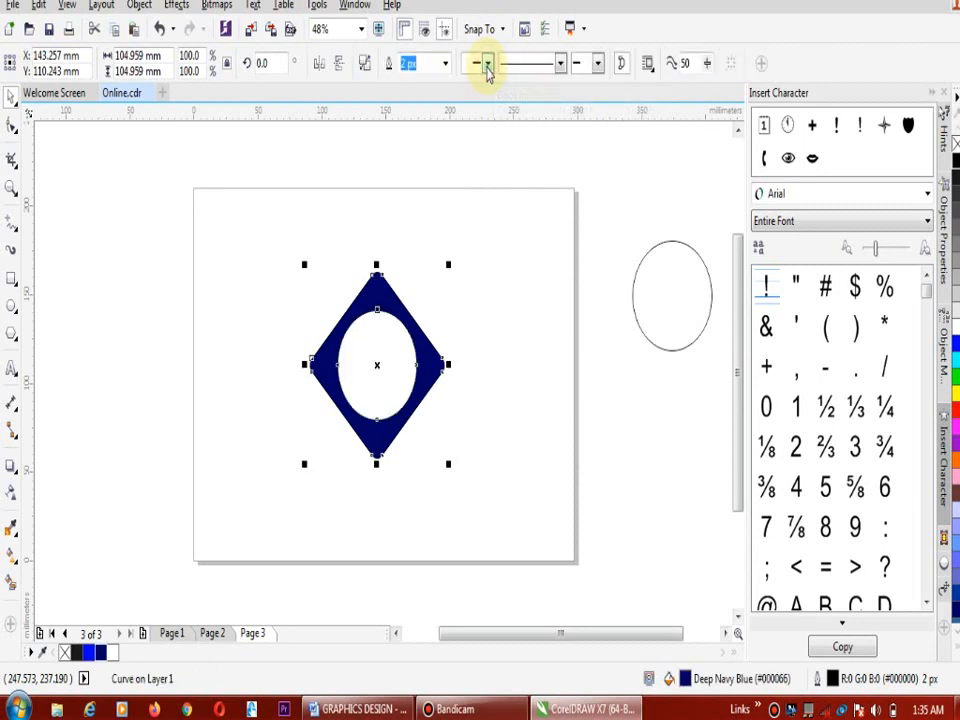
{"action": "left_click", "coordinate": [521, 311]}
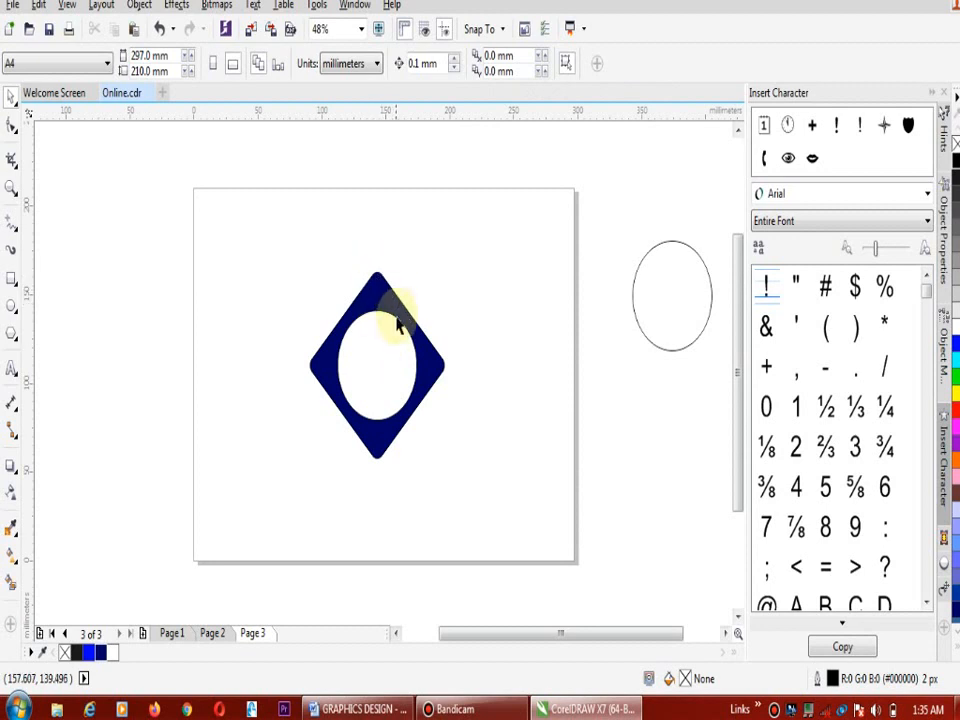
{"action": "left_click", "coordinate": [692, 292]}
{"action": "left_click", "coordinate": [407, 377]}
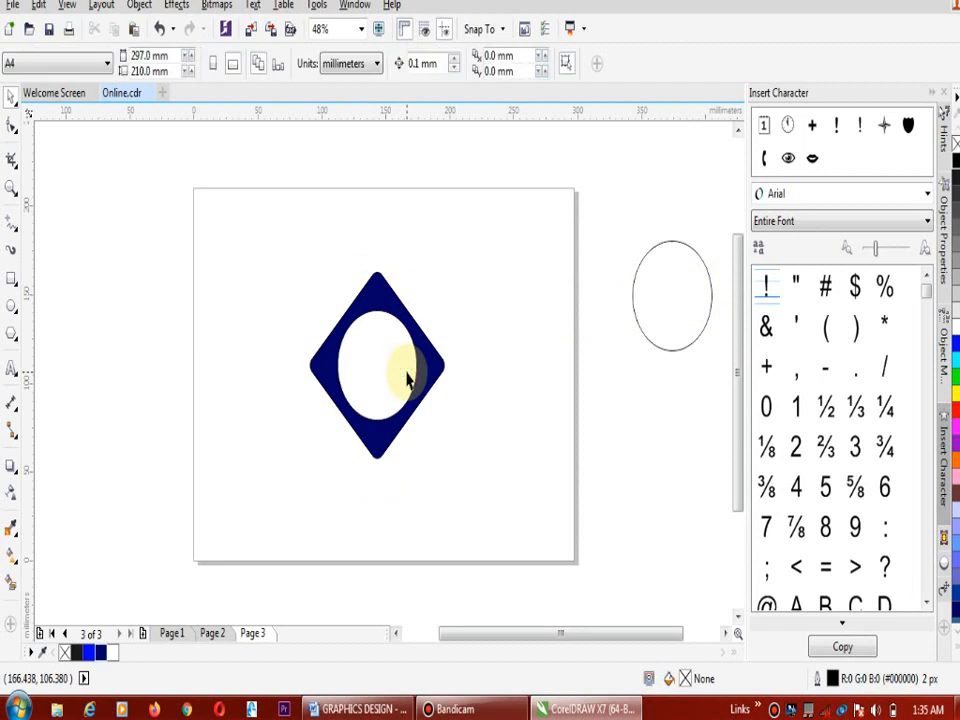
{"action": "left_click", "coordinate": [410, 322]}
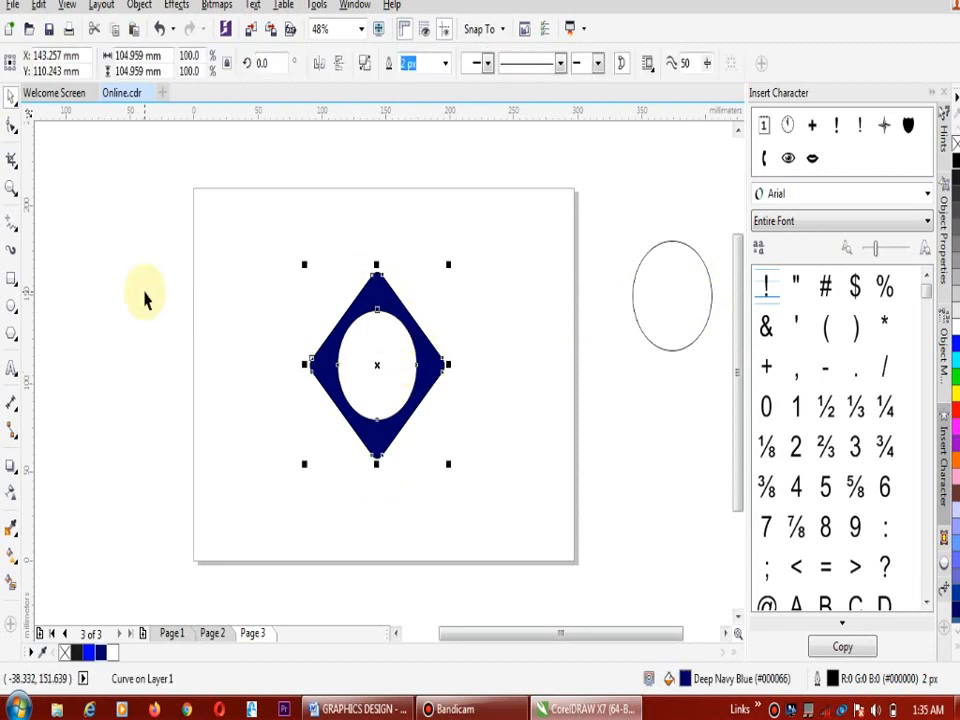
Draw a near-vertical freehand line about 134 mm long through the diamond's centre, extending past its upper and lower corners
{"action": "left_click", "coordinate": [10, 224]}
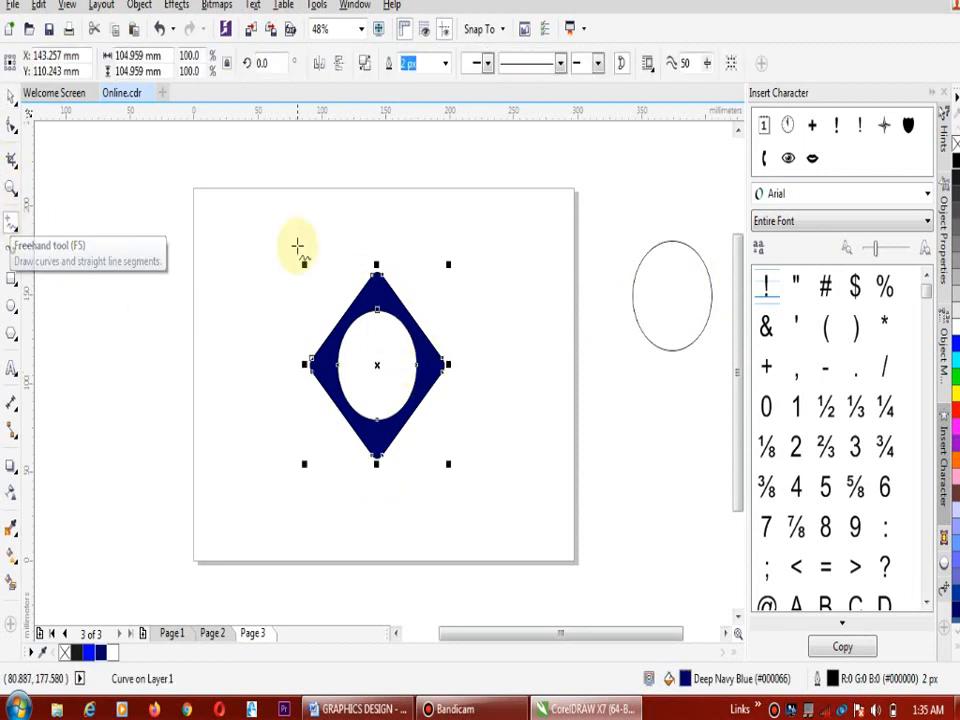
{"action": "left_click", "coordinate": [376, 250]}
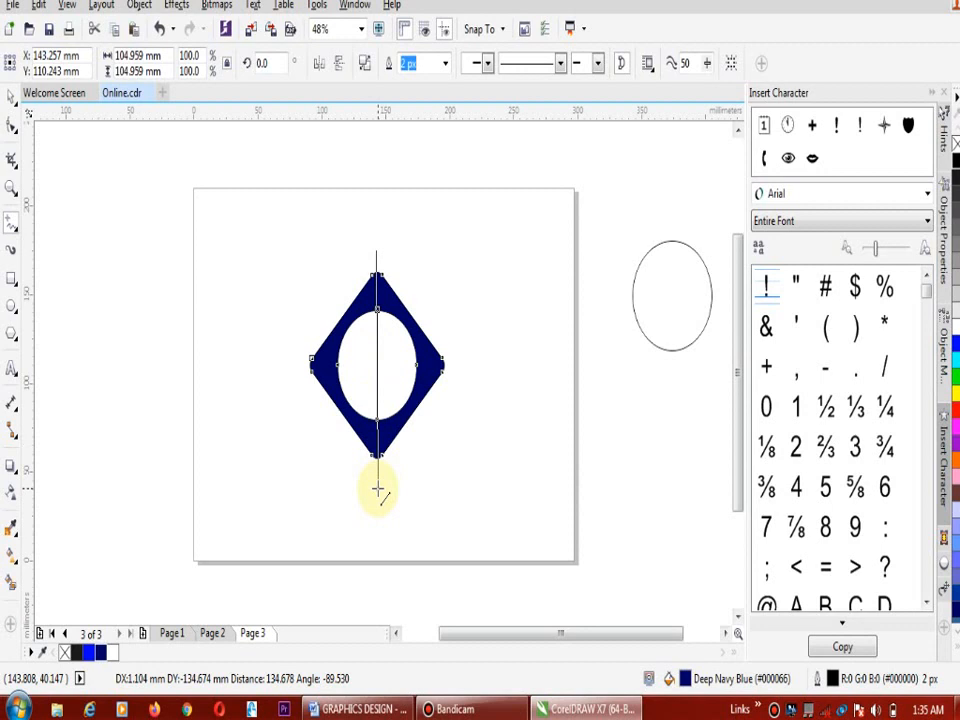
{"action": "left_click", "coordinate": [378, 489]}
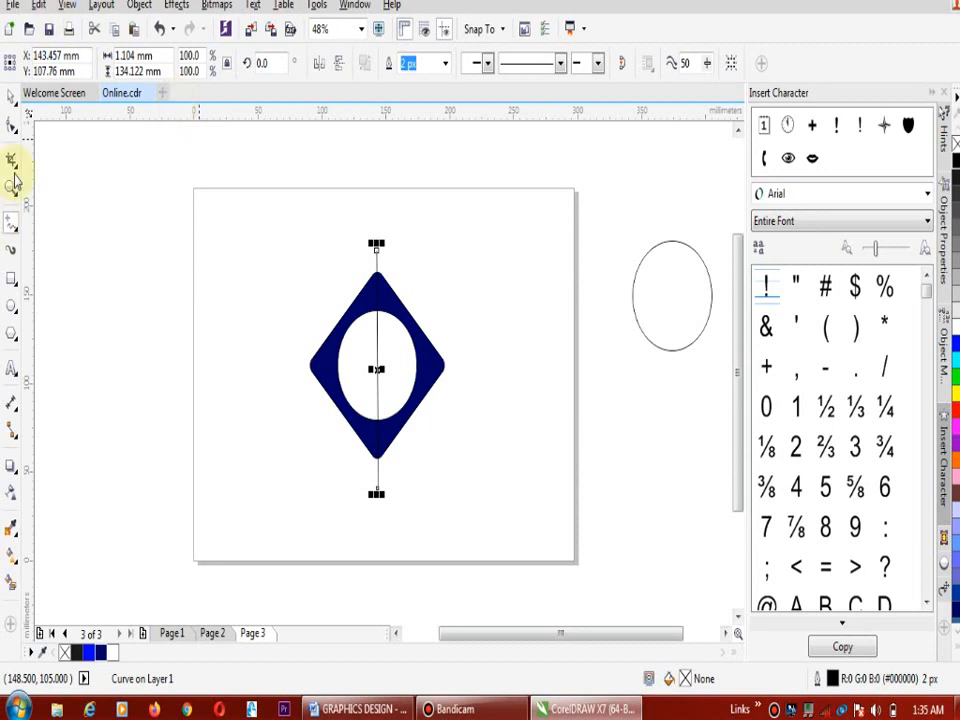
Add a node to the vertical line at the diamond's upper corner and another at its lower corner
{"action": "left_click", "coordinate": [11, 126]}
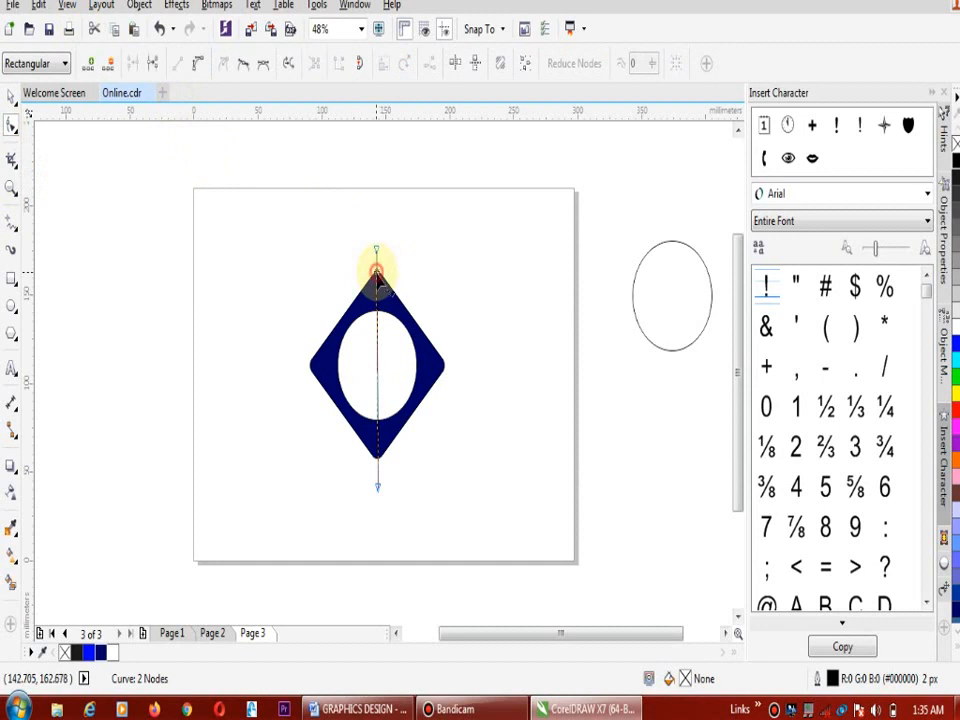
{"action": "double_click", "coordinate": [377, 274]}
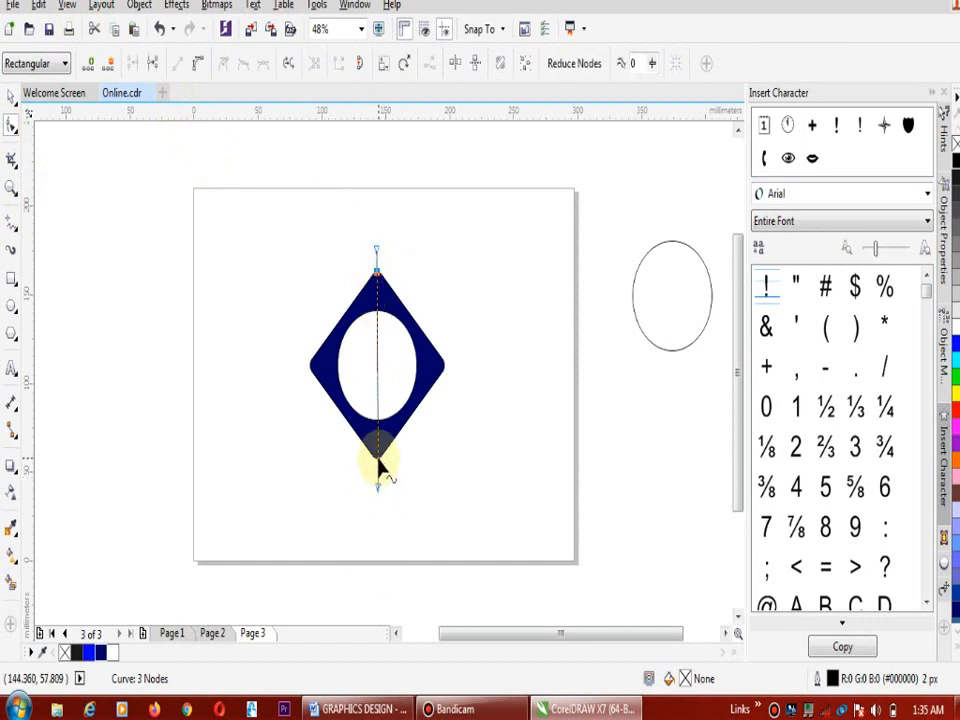
{"action": "double_click", "coordinate": [378, 462]}
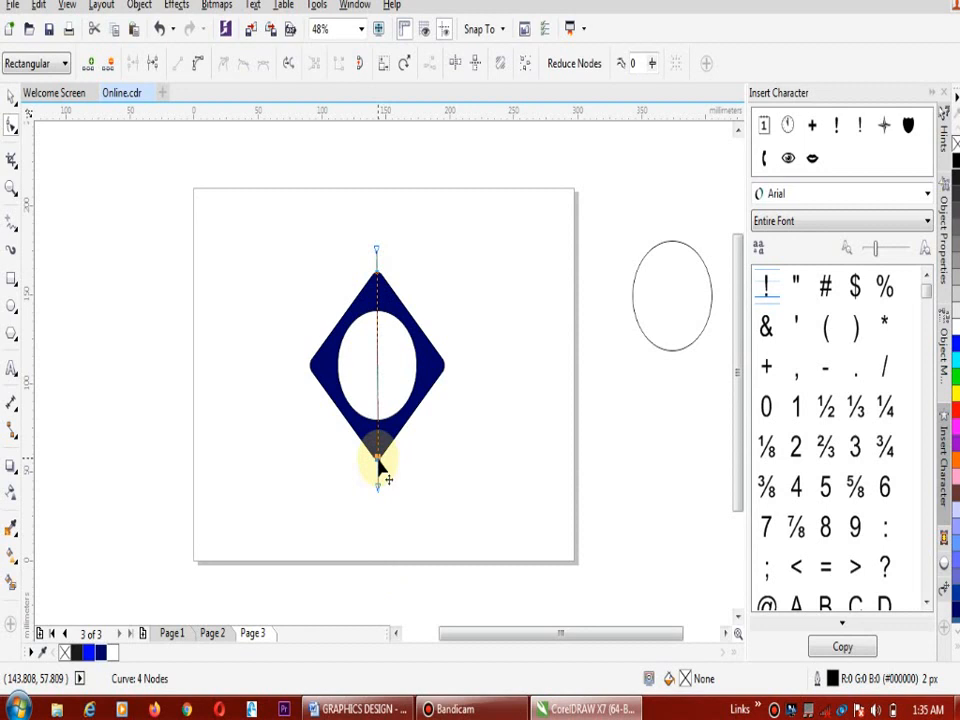
Convert the line's segment between the two added nodes to a curve, and bow it out to the hole's right edge
{"action": "left_click", "coordinate": [377, 363]}
{"action": "left_click", "coordinate": [197, 68]}
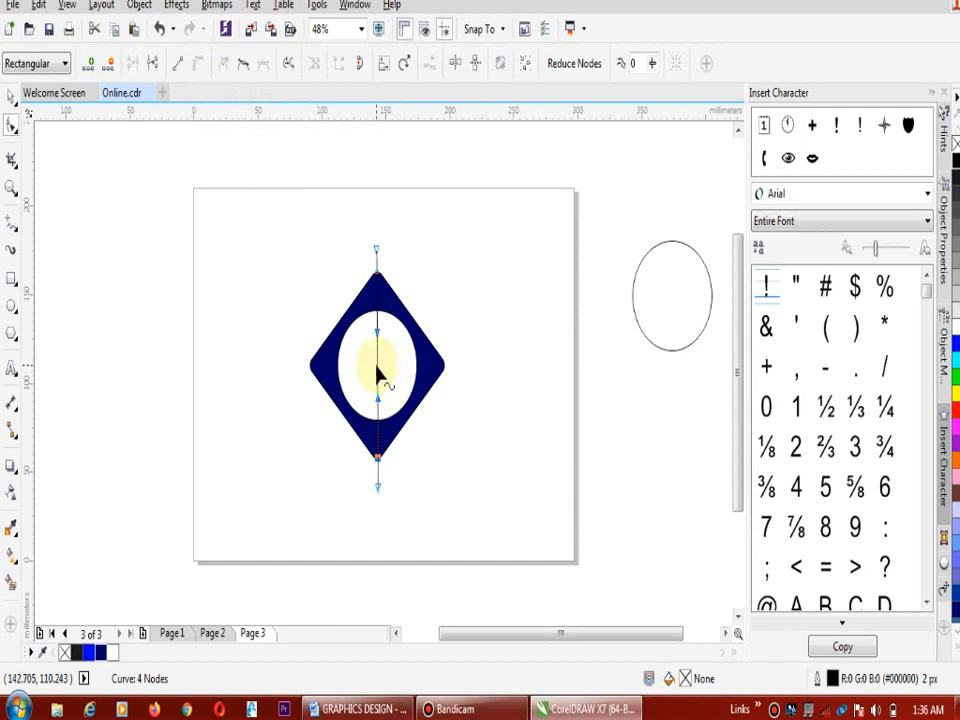
{"action": "left_click_drag", "start_coordinate": [379, 366], "coordinate": [411, 365]}
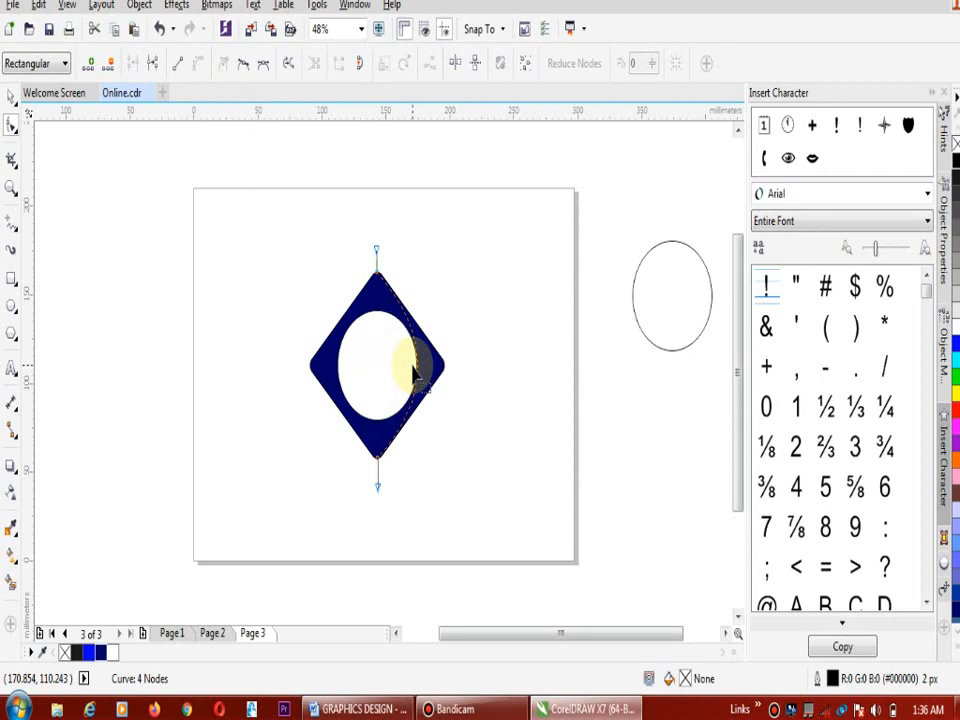
{"action": "left_click_drag", "start_coordinate": [418, 370], "coordinate": [420, 374]}
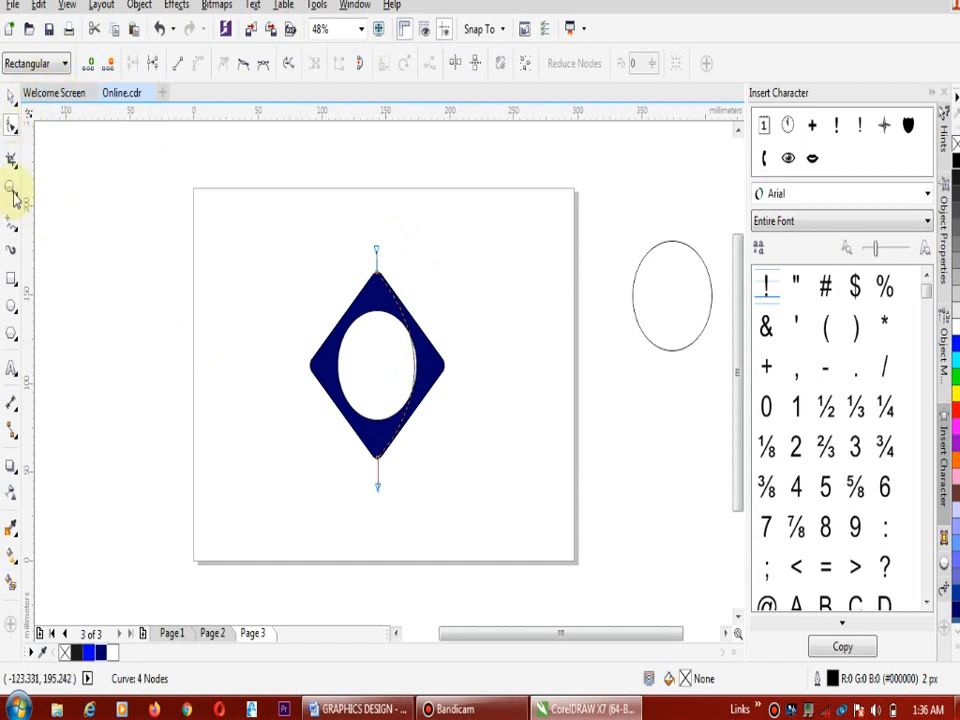
Continue the line from its lower end to a point right of the diamond and back to its upper end, closing the shape
{"action": "left_click", "coordinate": [10, 224]}
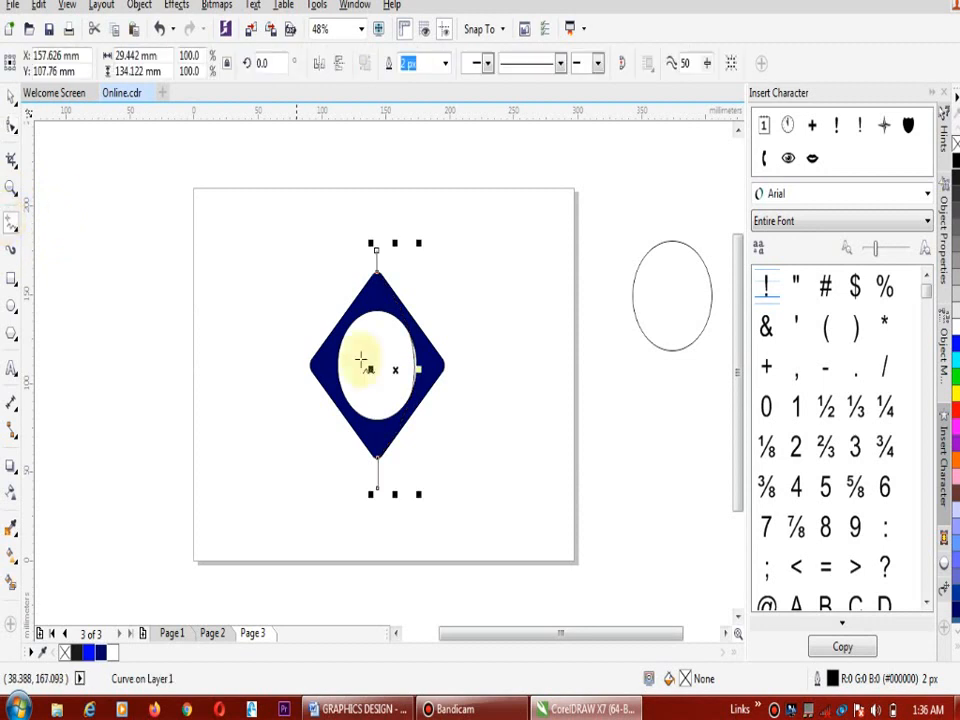
{"action": "left_click", "coordinate": [377, 489]}
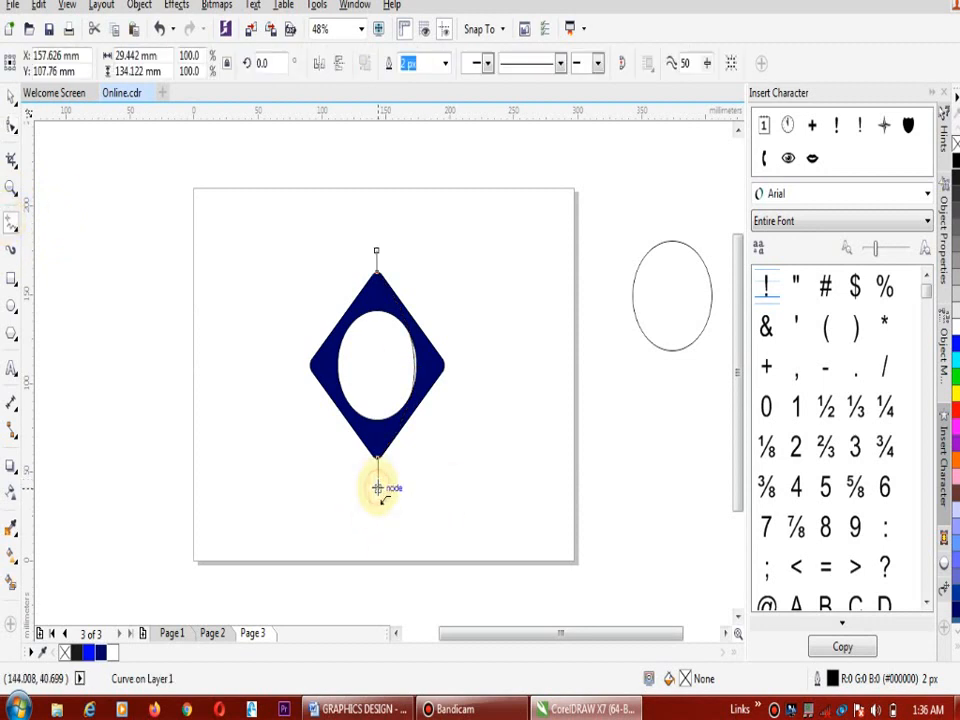
{"action": "left_click", "coordinate": [562, 357]}
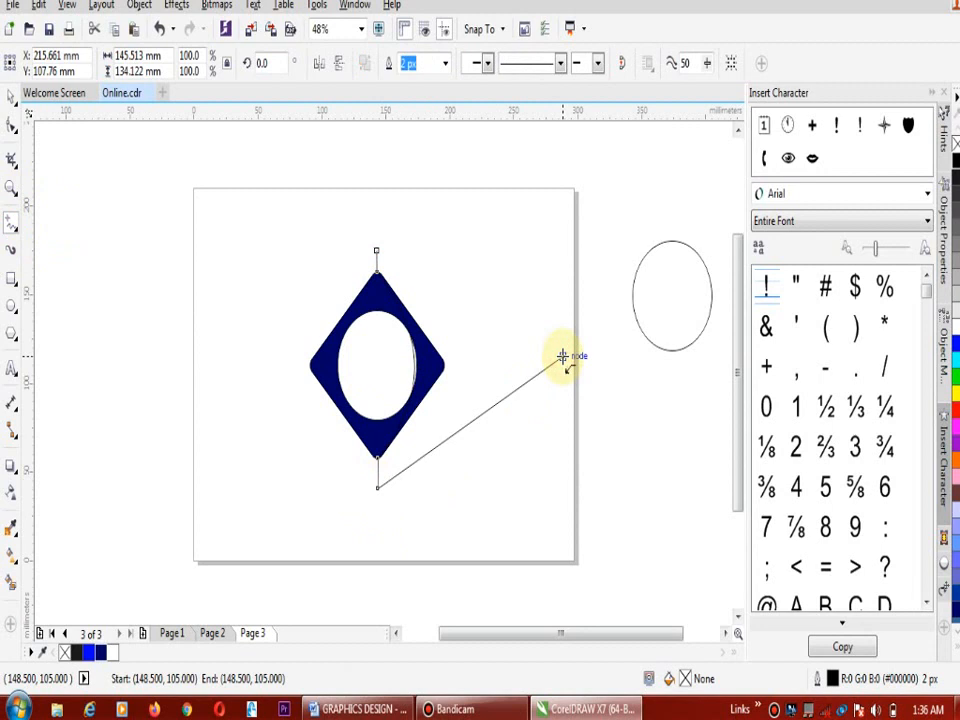
{"action": "left_click", "coordinate": [562, 357]}
{"action": "left_click", "coordinate": [377, 249]}
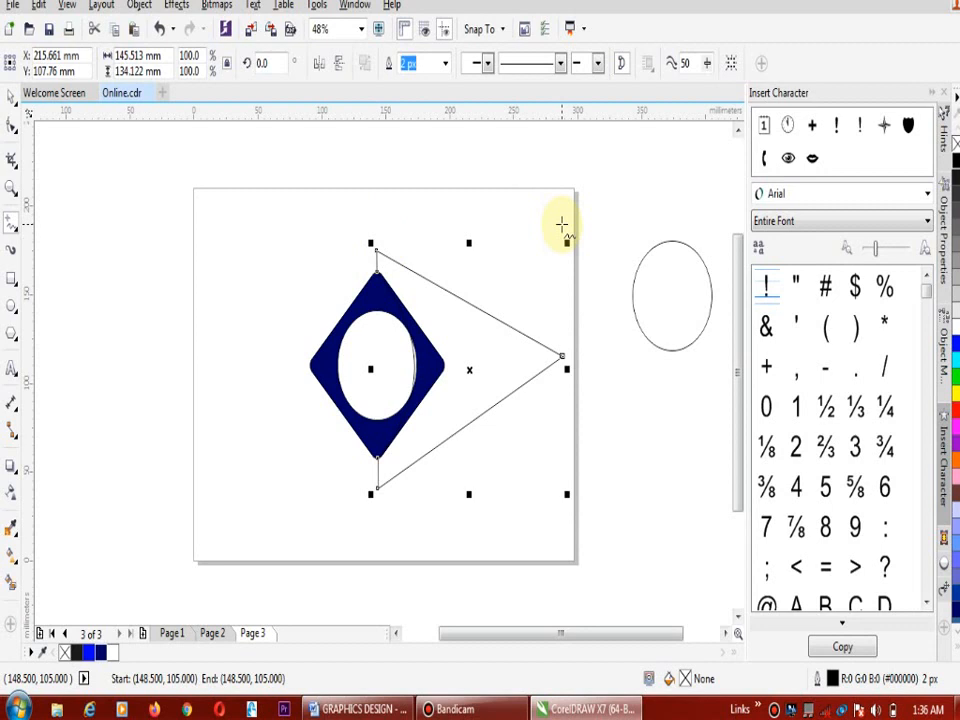
Select the diamond and the closed triangular outline together and cut away their overlap with Back Minus Front
{"action": "left_click", "coordinate": [10, 95]}
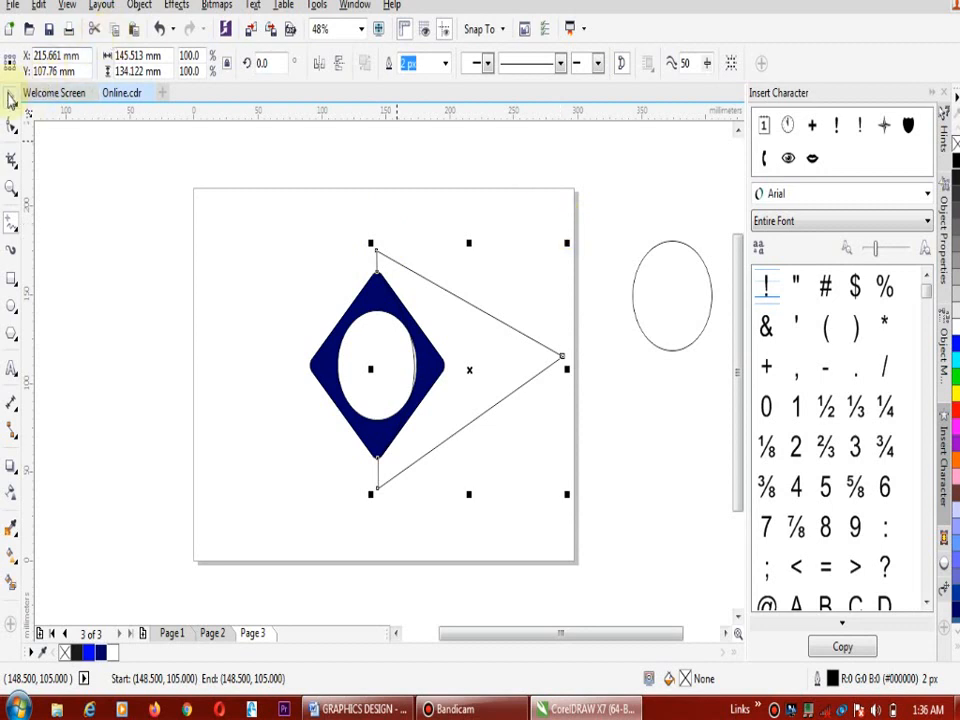
{"action": "left_click", "coordinate": [378, 310]}
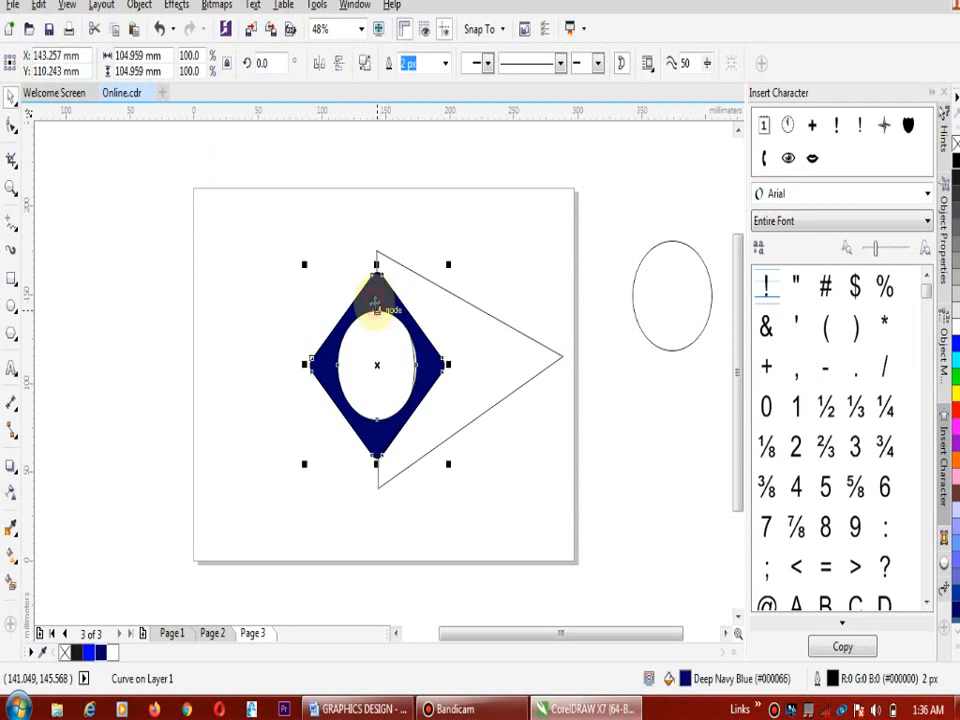
{"action": "left_click", "coordinate": [514, 345]}
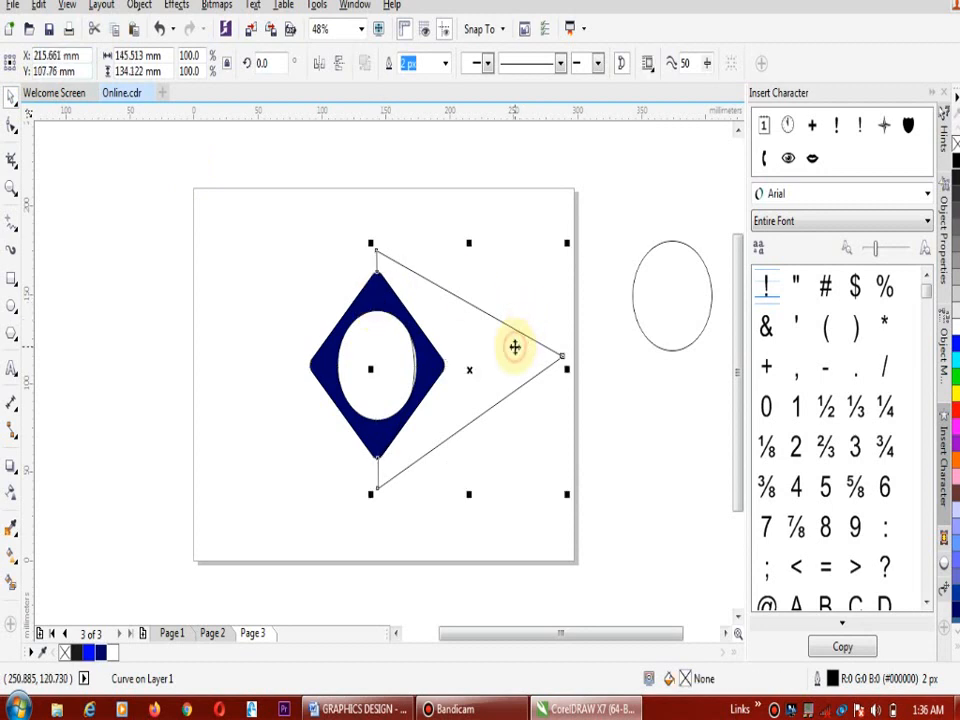
{"action": "left_click_drag", "start_coordinate": [218, 193], "coordinate": [591, 514]}
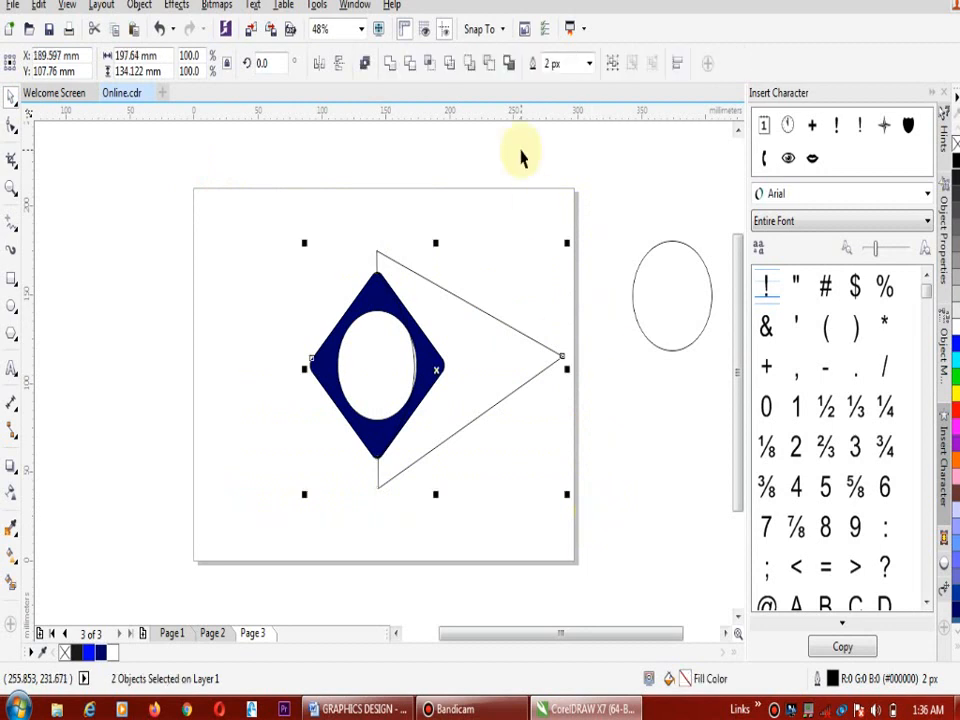
{"action": "left_click", "coordinate": [492, 67]}
{"action": "left_click", "coordinate": [432, 308]}
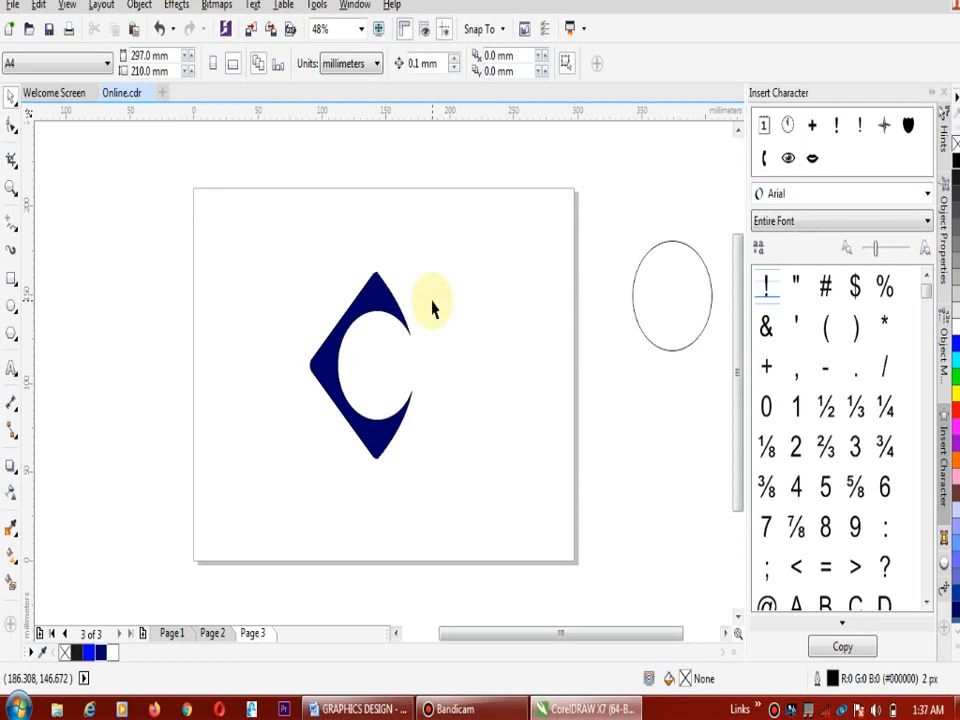
Check the reference logo on page 2, and on page 3 centre the spare circle in the diamond's round opening, shrunk to about 54 mm
{"action": "left_click", "coordinate": [210, 635]}
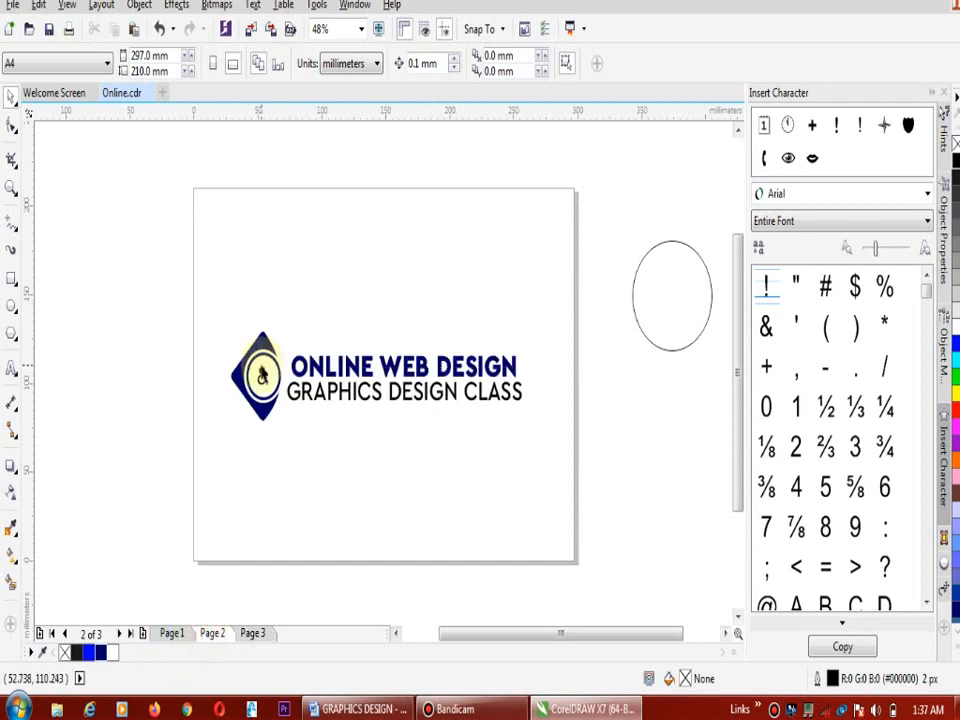
{"action": "left_click", "coordinate": [253, 636]}
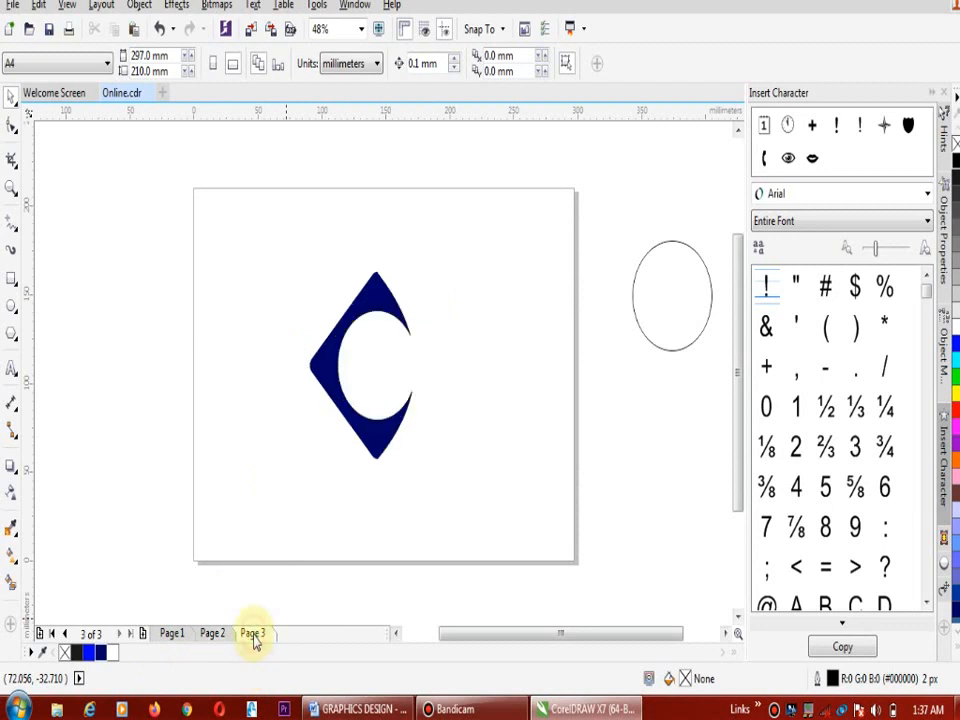
{"action": "left_click", "coordinate": [696, 259]}
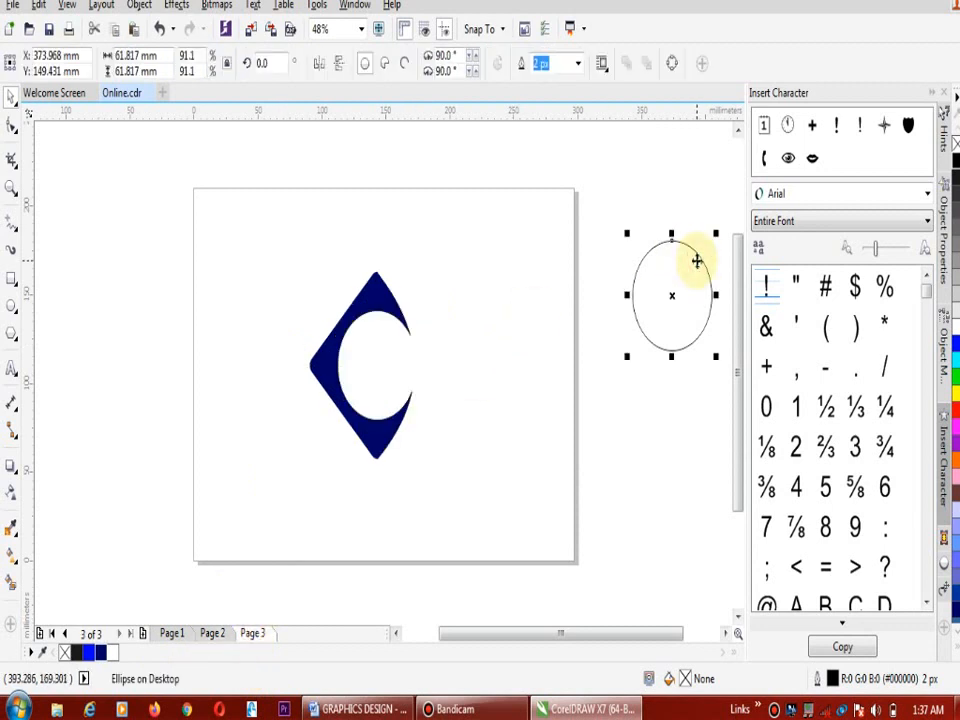
{"action": "left_click_drag", "start_coordinate": [672, 295], "coordinate": [377, 366]}
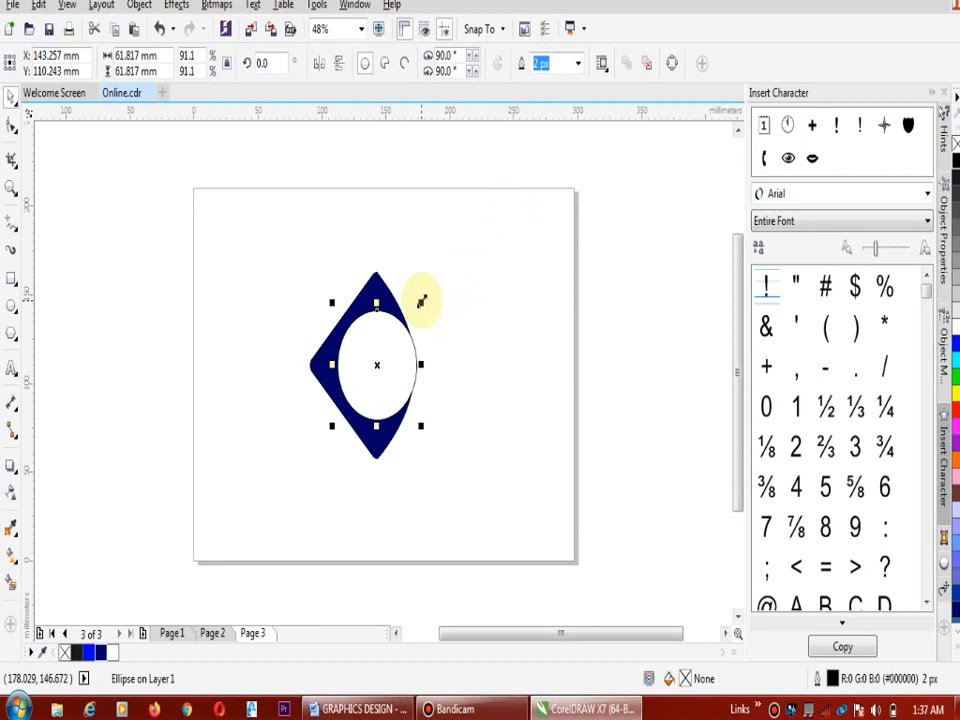
{"action": "left_click_drag", "start_coordinate": [421, 302], "coordinate": [422, 301]}
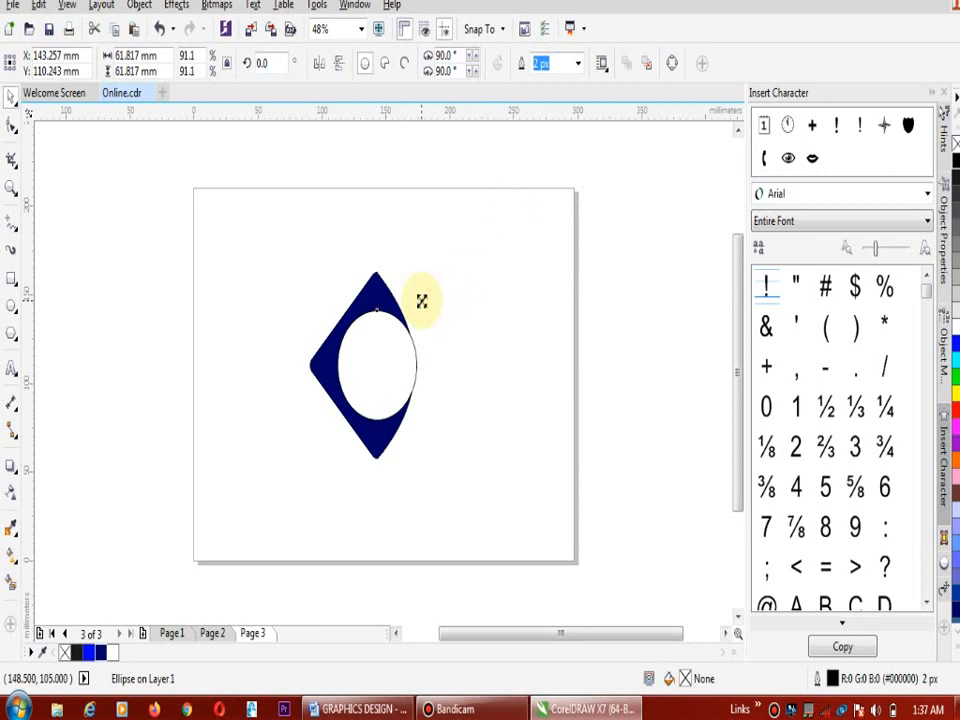
{"action": "left_click_drag", "start_coordinate": [421, 301], "coordinate": [416, 312]}
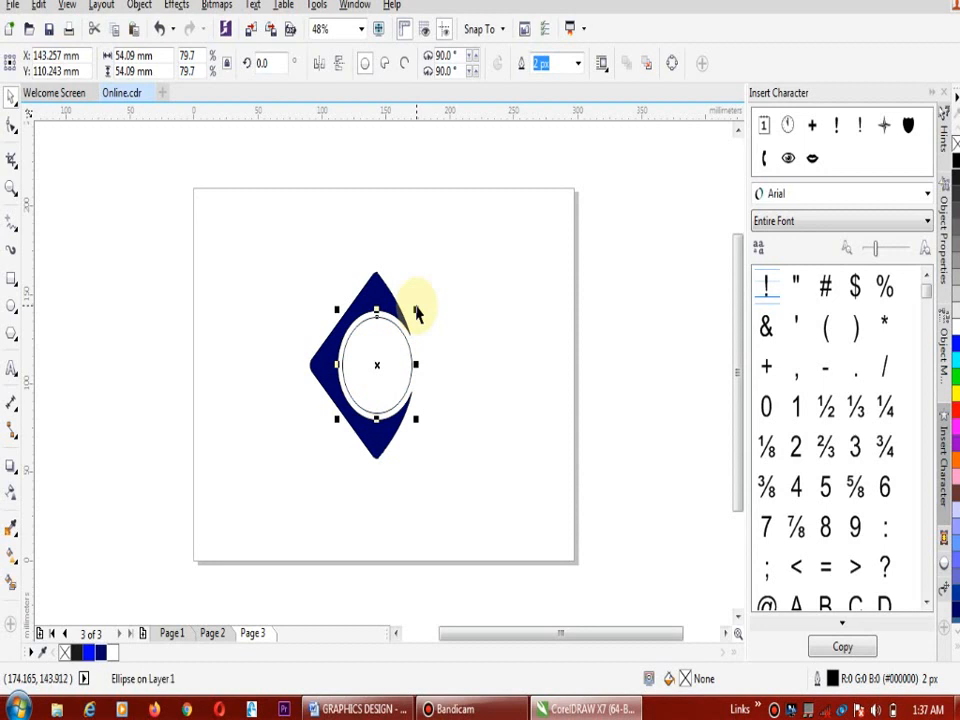
{"action": "left_click", "coordinate": [439, 328]}
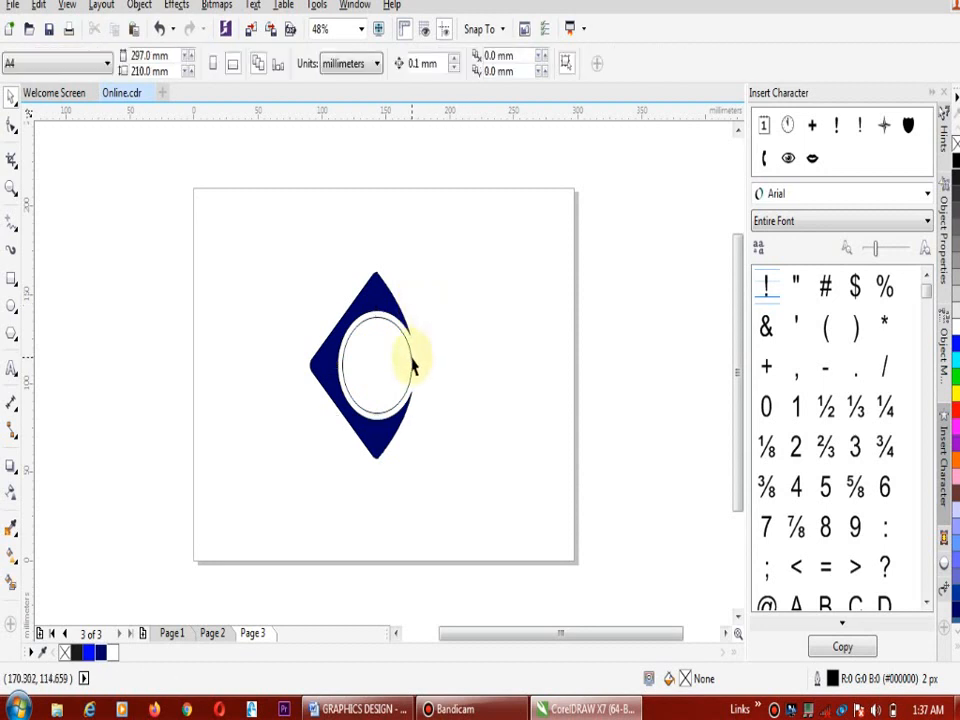
Set the inner circle's outline width to 16 px and its outline colour to Deep Navy Blue
{"action": "left_click", "coordinate": [412, 362]}
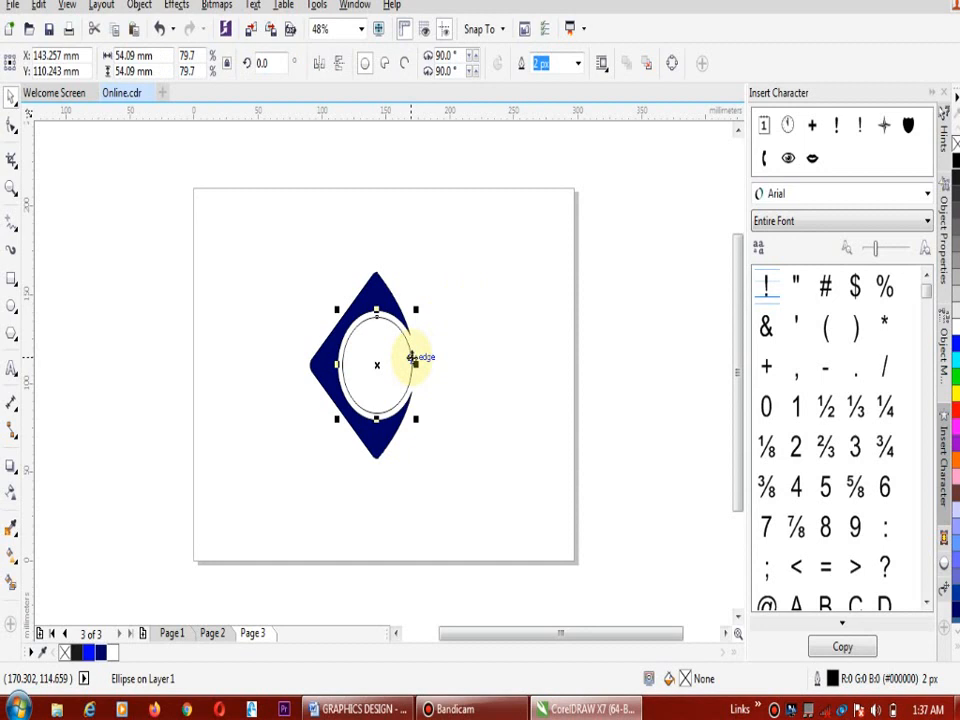
{"action": "left_click", "coordinate": [412, 357]}
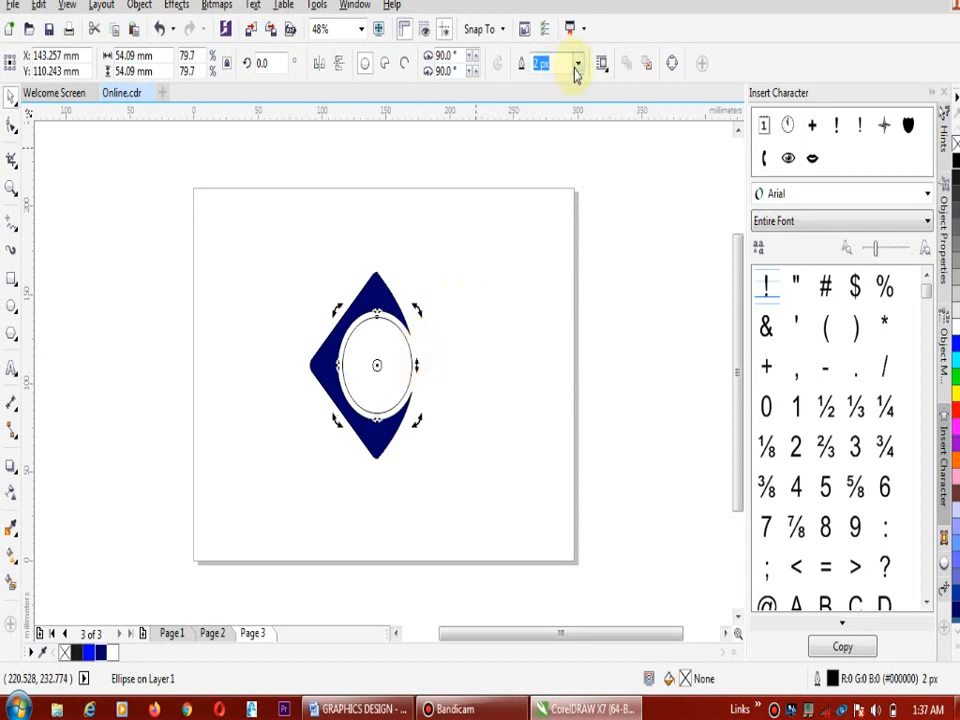
{"action": "left_click", "coordinate": [578, 64]}
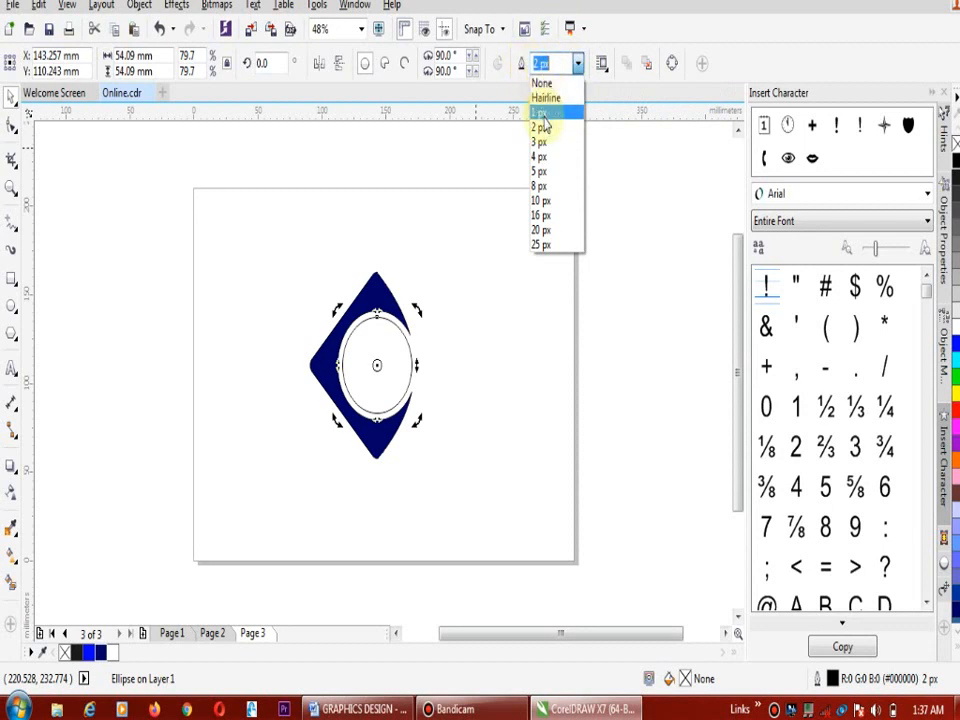
{"action": "left_click", "coordinate": [541, 215]}
{"action": "left_click", "coordinate": [510, 259]}
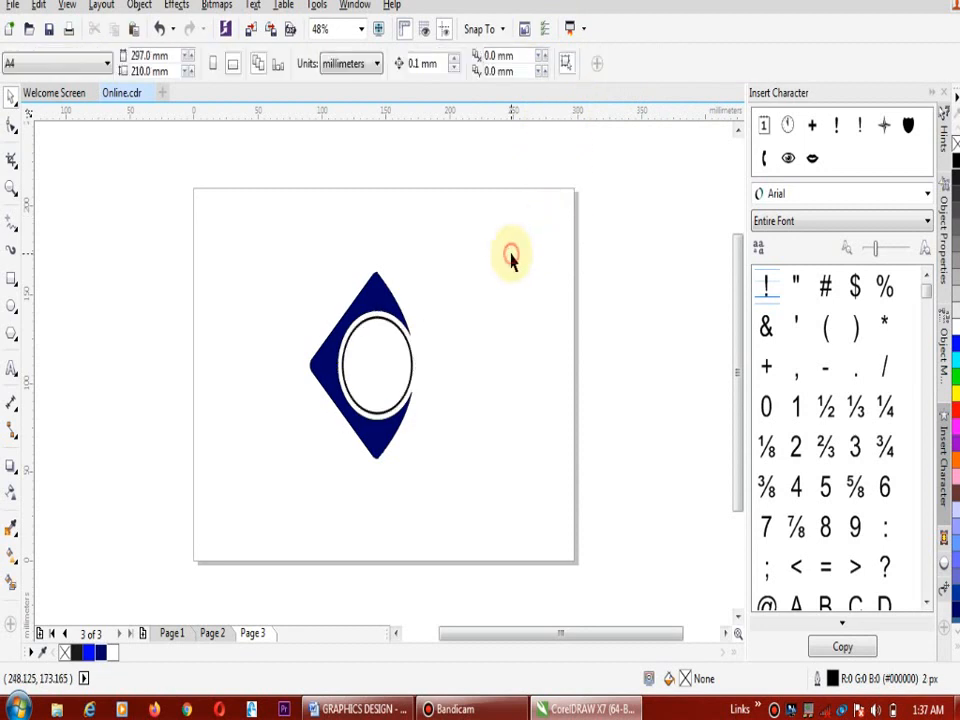
{"action": "left_click", "coordinate": [412, 360]}
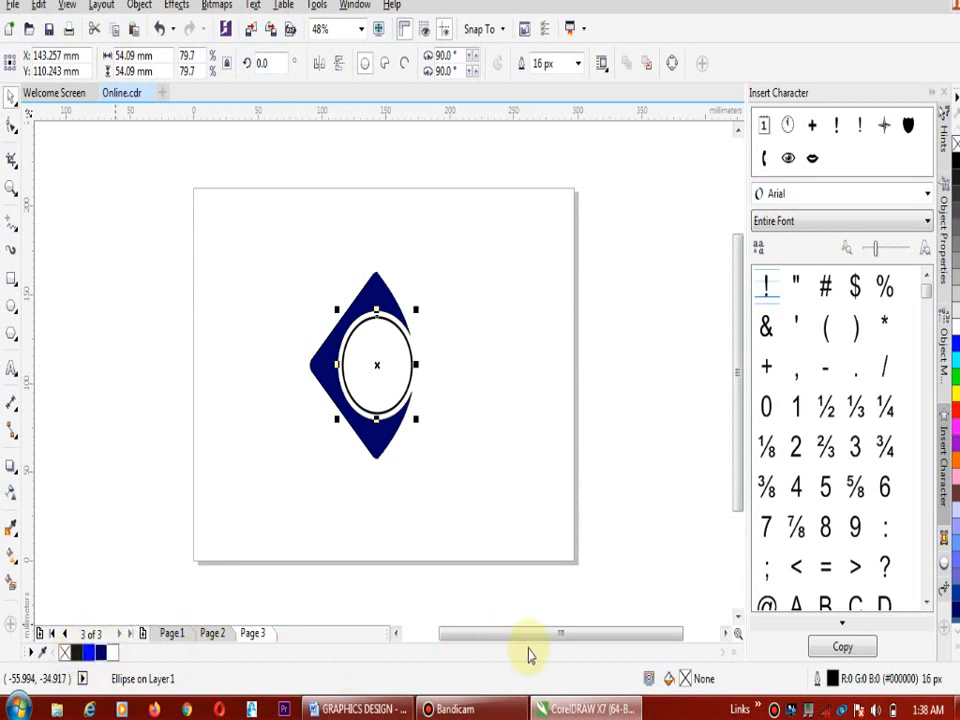
{"action": "right_click", "coordinate": [101, 652]}
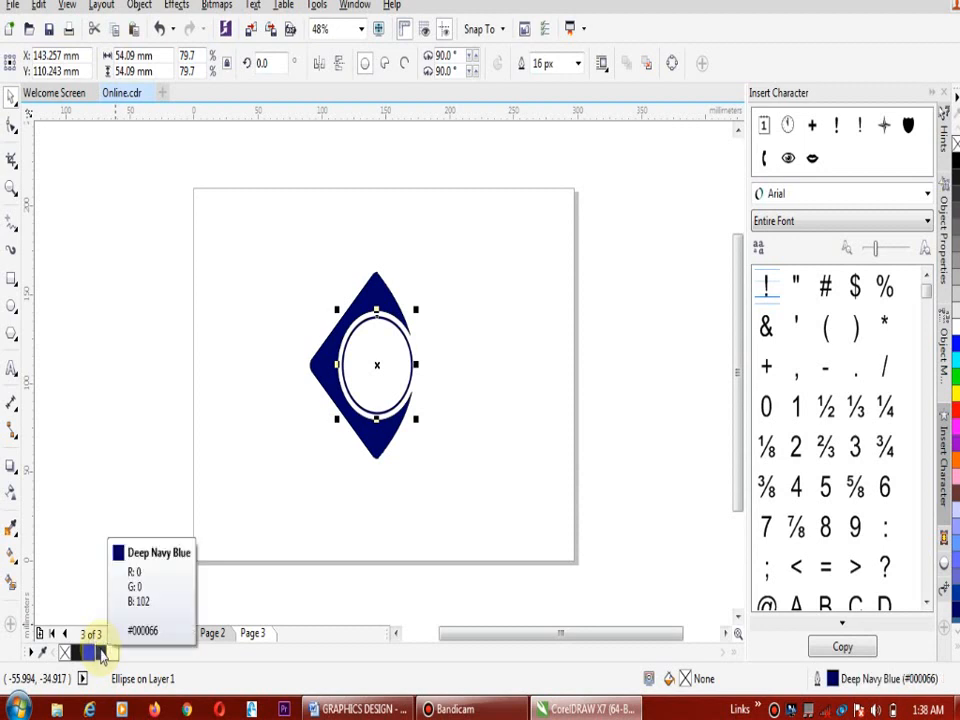
{"action": "left_click", "coordinate": [478, 405]}
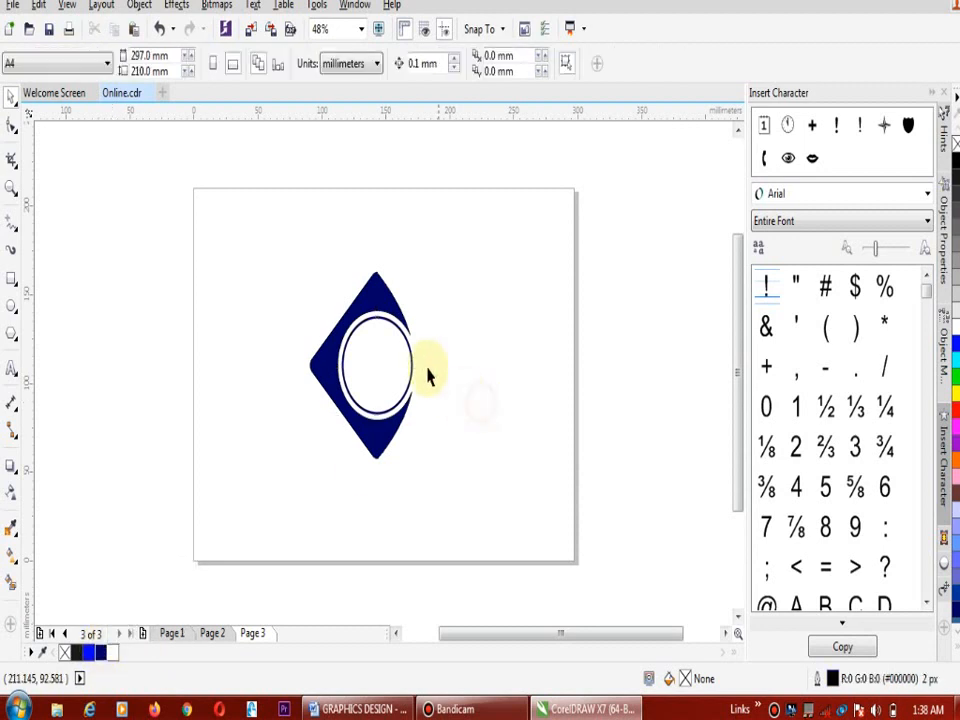
Remove the outline from the cut navy diamond shape
{"action": "left_click", "coordinate": [378, 283]}
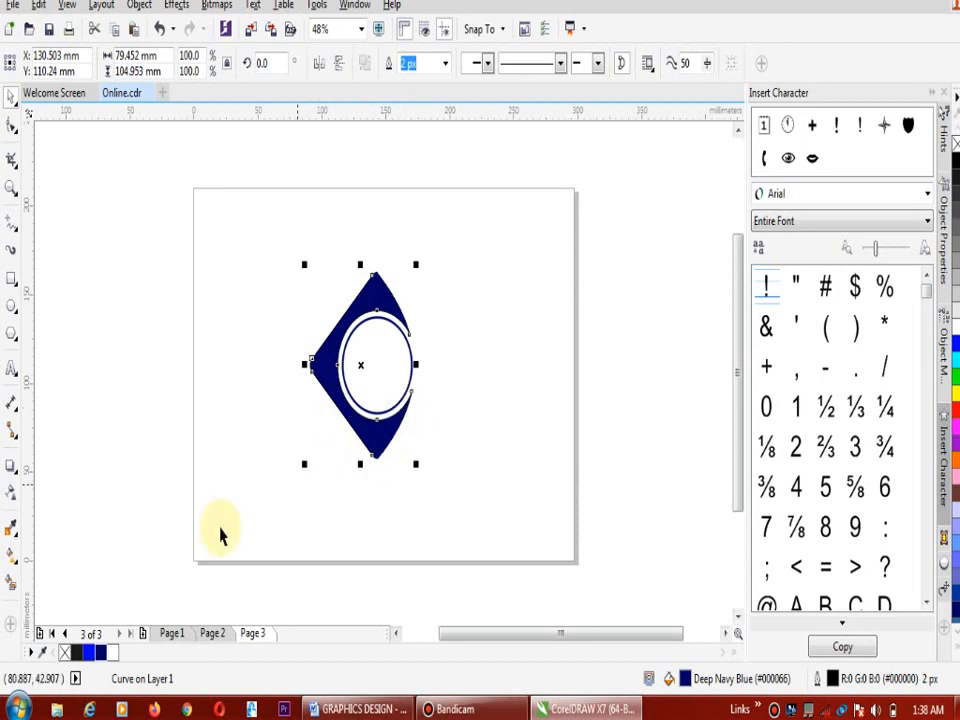
{"action": "right_click", "coordinate": [64, 652]}
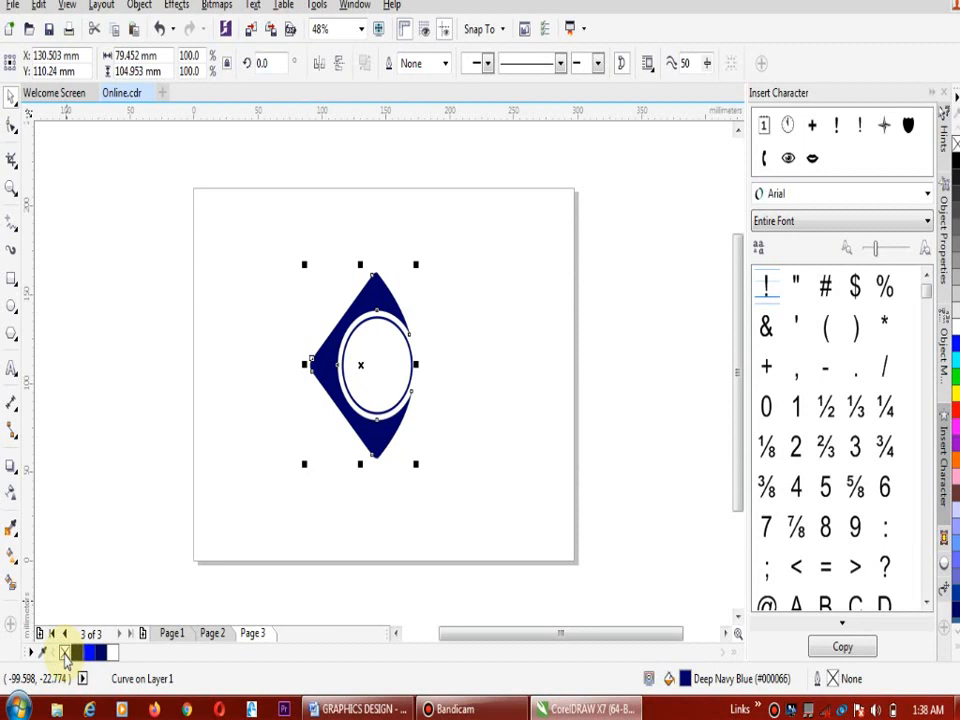
{"action": "left_click", "coordinate": [467, 231]}
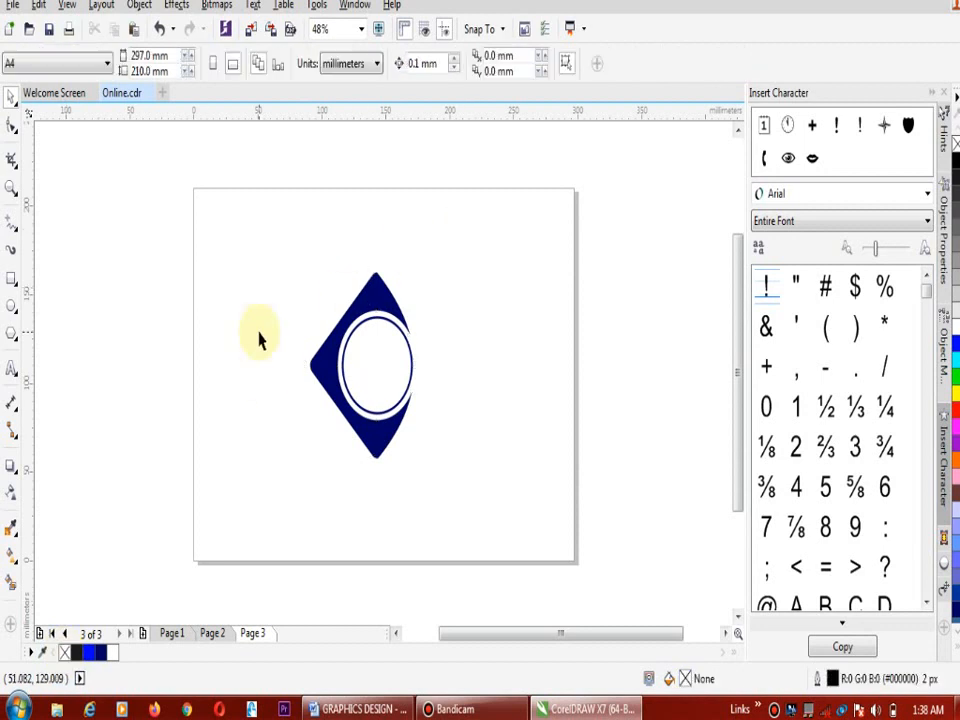
Scale the diamond and circle together to about 25 × 34 mm and move them toward the page's left half
{"action": "left_click_drag", "start_coordinate": [265, 215], "coordinate": [452, 497]}
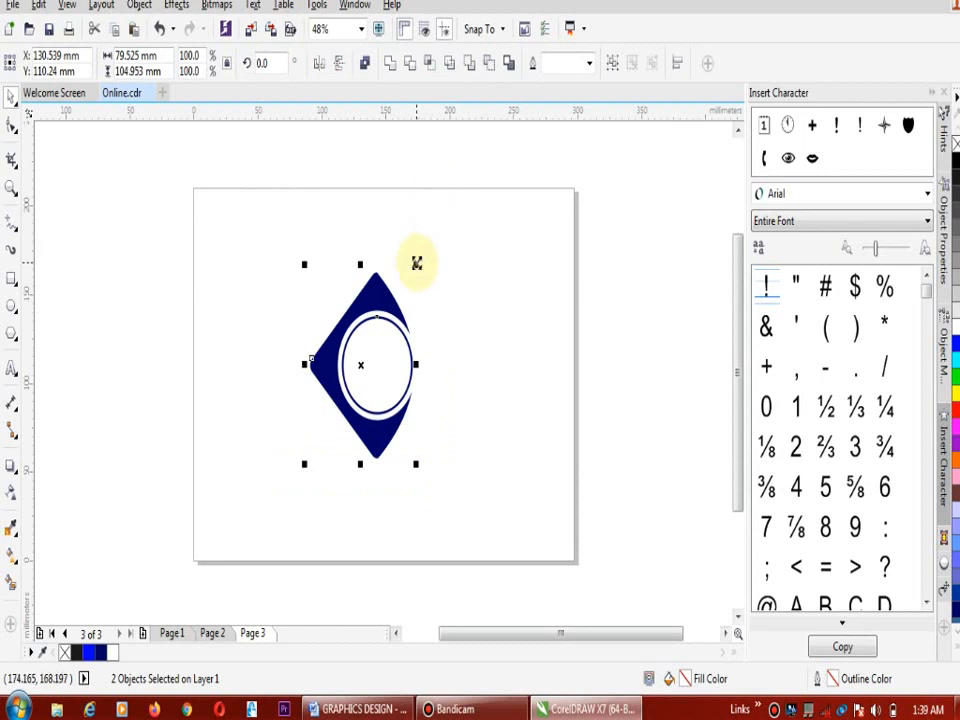
{"action": "left_click_drag", "start_coordinate": [416, 262], "coordinate": [388, 320]}
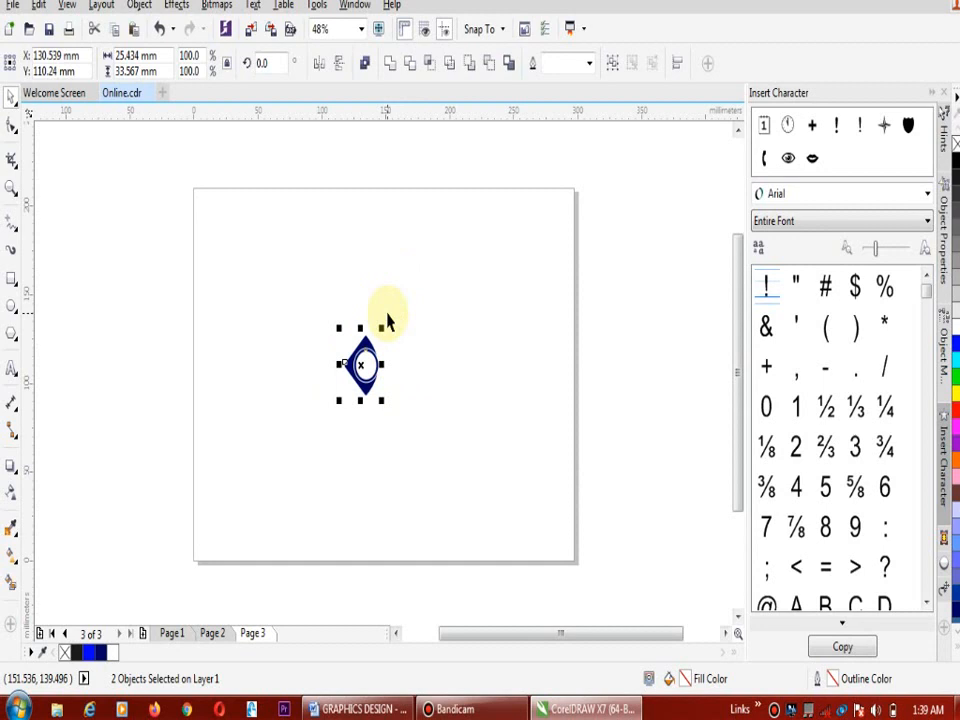
{"action": "left_click_drag", "start_coordinate": [363, 364], "coordinate": [298, 376]}
{"action": "left_click", "coordinate": [431, 321]}
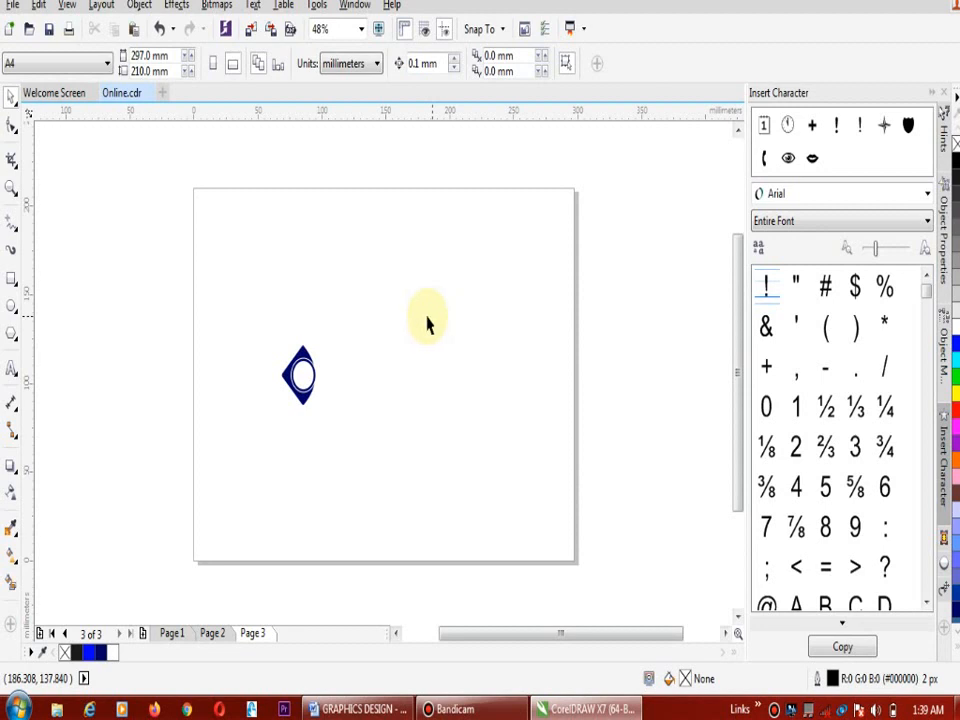
Add artistic text beside the logo mark on three lines: "ONLINE WEB DESIGN", "&" and "GRAPHICS DESIGN CLASS"
{"action": "left_click", "coordinate": [10, 372]}
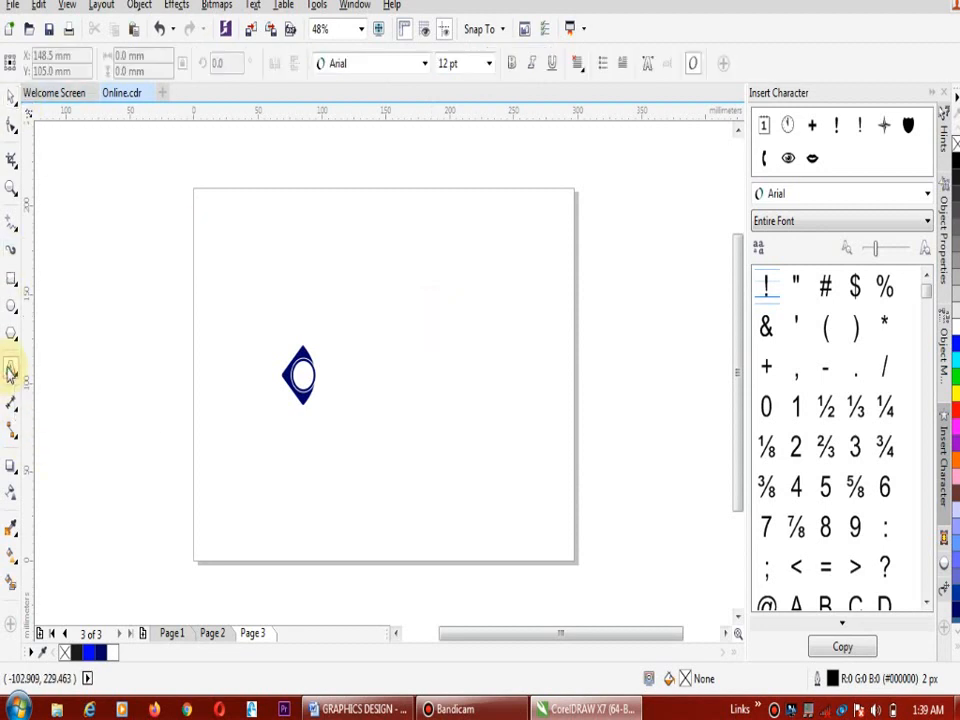
{"action": "left_click", "coordinate": [326, 356]}
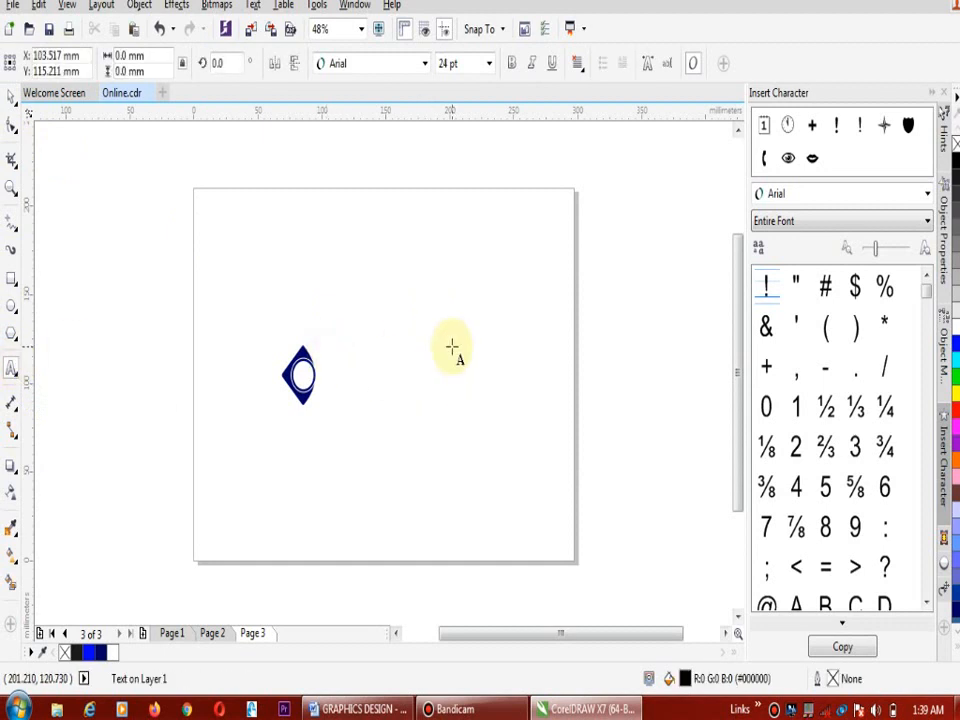
{"action": "type", "text": "0NLIN"}
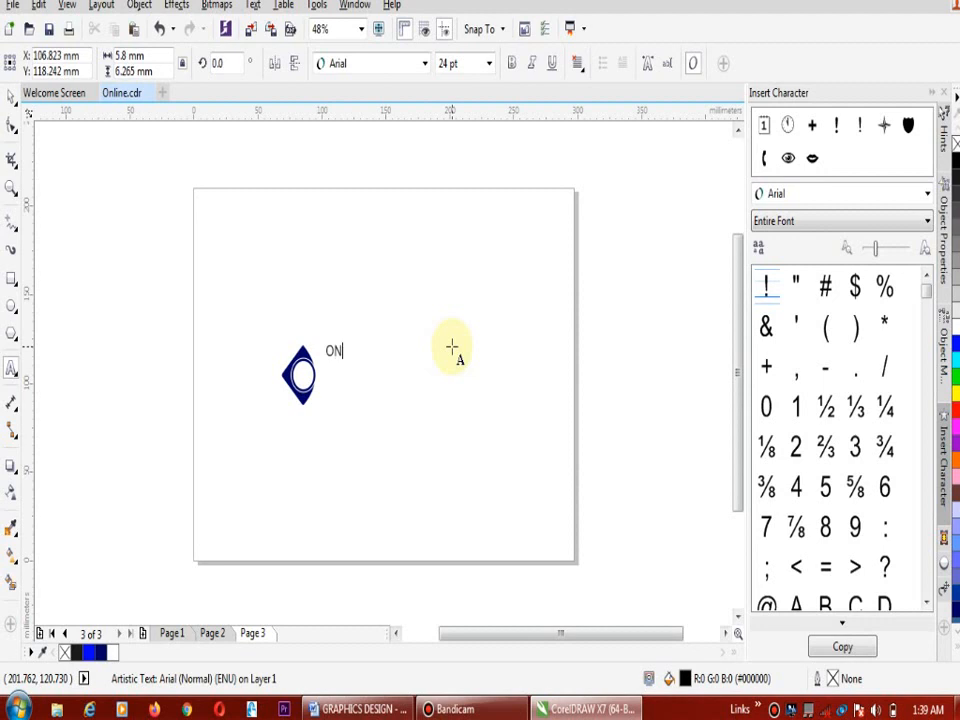
{"action": "type", "text": "E WEB DES"}
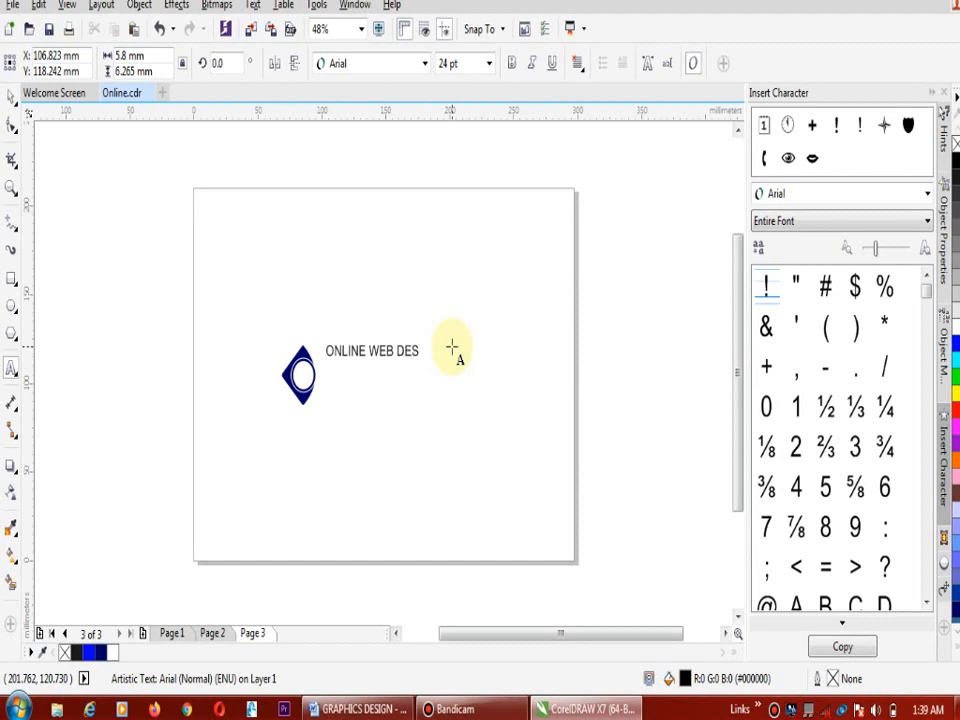
{"action": "type", "text": "IGM"}
{"action": "key", "text": "BackSpace"}
{"action": "type", "text": "N"}
{"action": "key", "text": "Return"}
{"action": "type", "text": "&"}
{"action": "key", "text": "Return"}
{"action": "type", "text": "GRAPHI"}
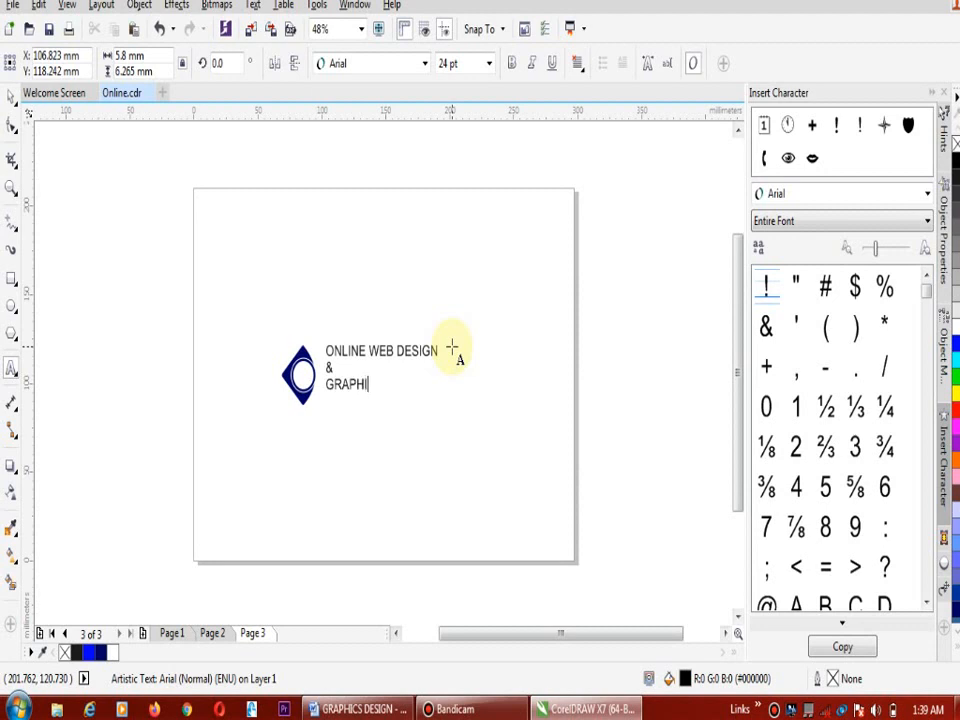
{"action": "type", "text": "CS DESIGN CLASS"}
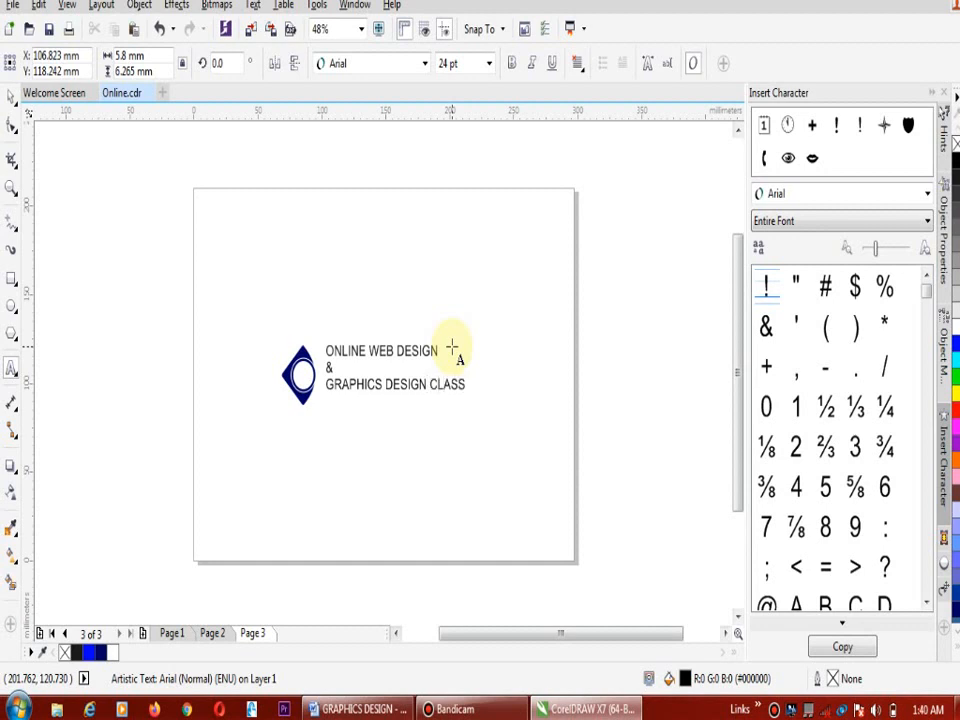
Finish editing the three-line logo text and set its alignment to Center
{"action": "left_click", "coordinate": [10, 95]}
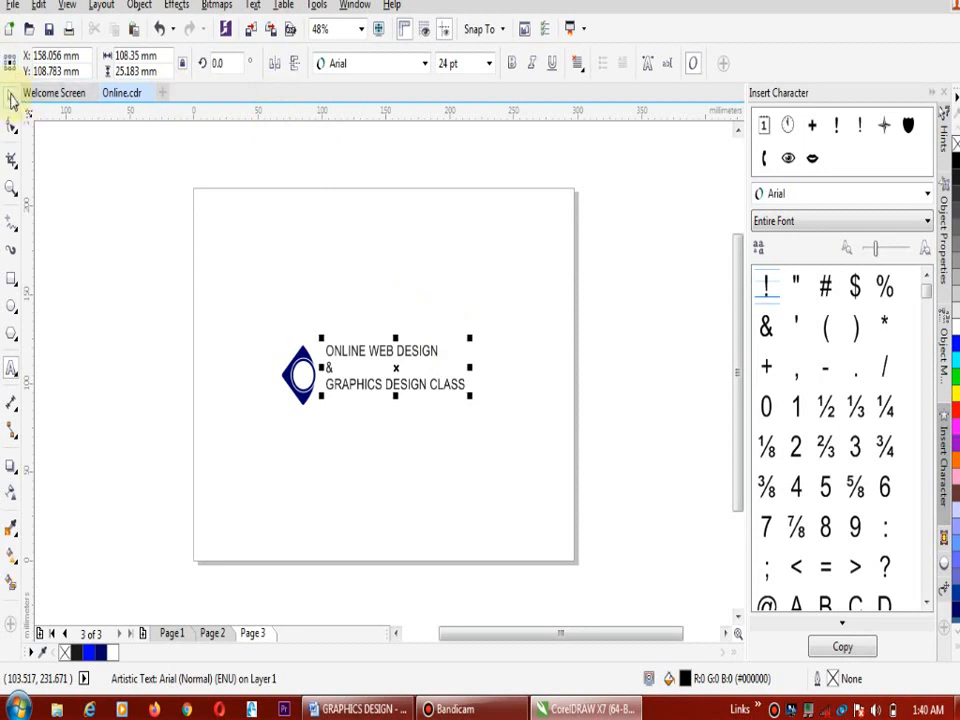
{"action": "left_click", "coordinate": [11, 96]}
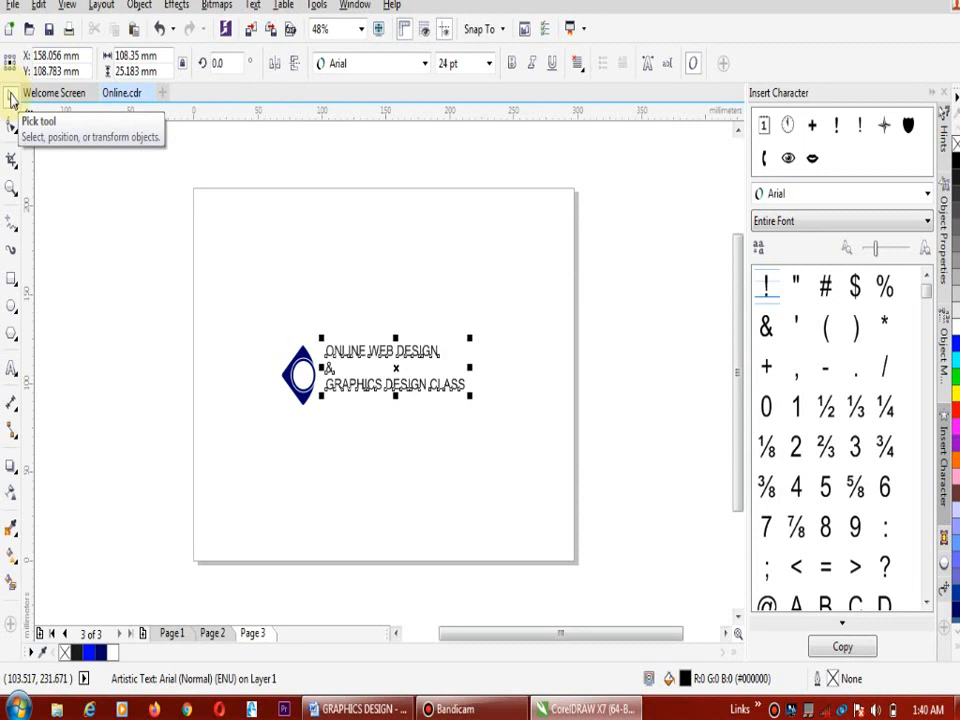
{"action": "left_click", "coordinate": [579, 68]}
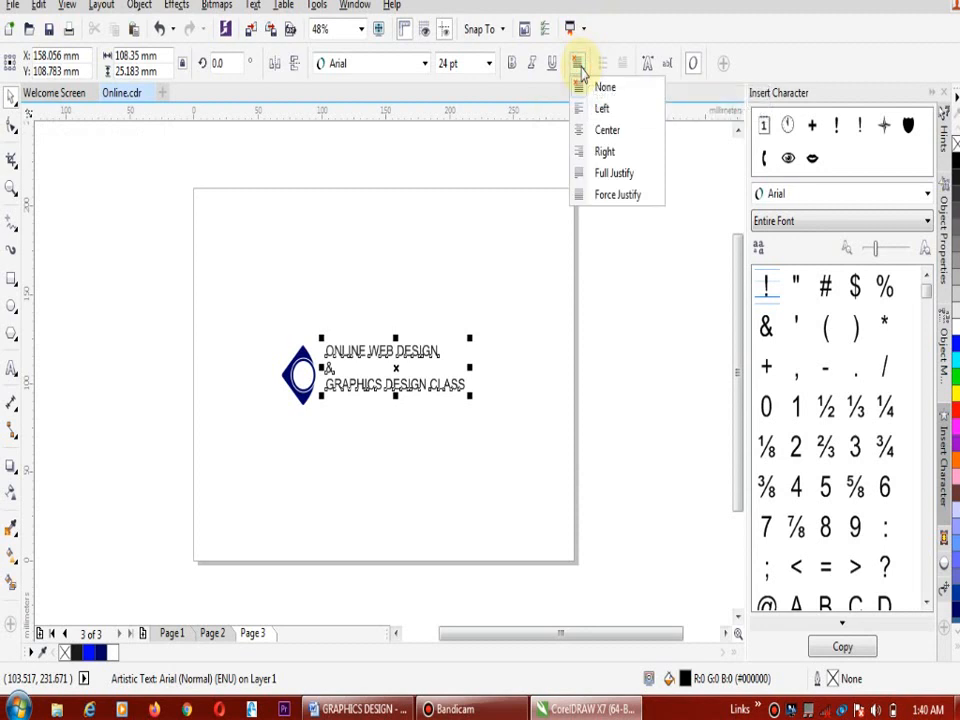
{"action": "left_click", "coordinate": [603, 140]}
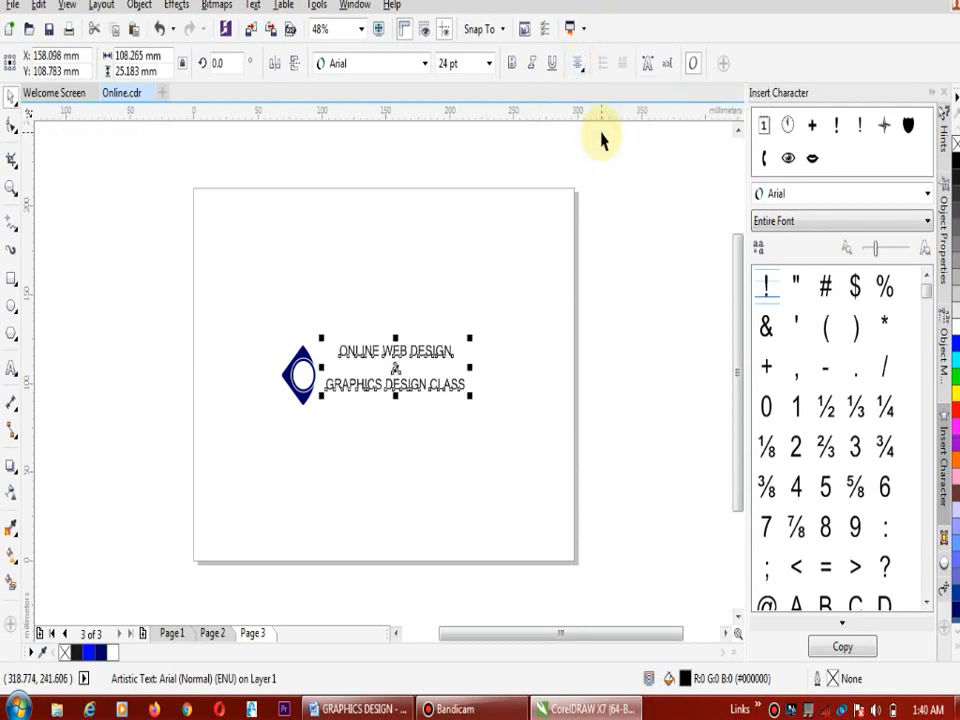
Move the logo text closer to the diamond, break it apart into separate lines, and place the "&" inside the circle
{"action": "left_click_drag", "start_coordinate": [395, 368], "coordinate": [385, 377]}
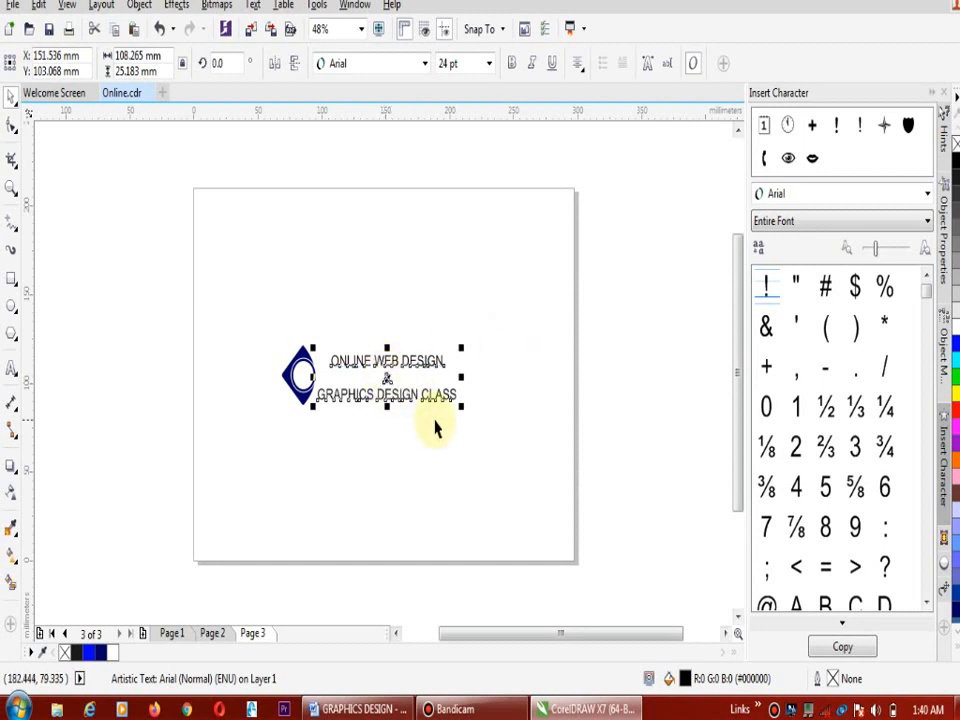
{"action": "left_click", "coordinate": [456, 368]}
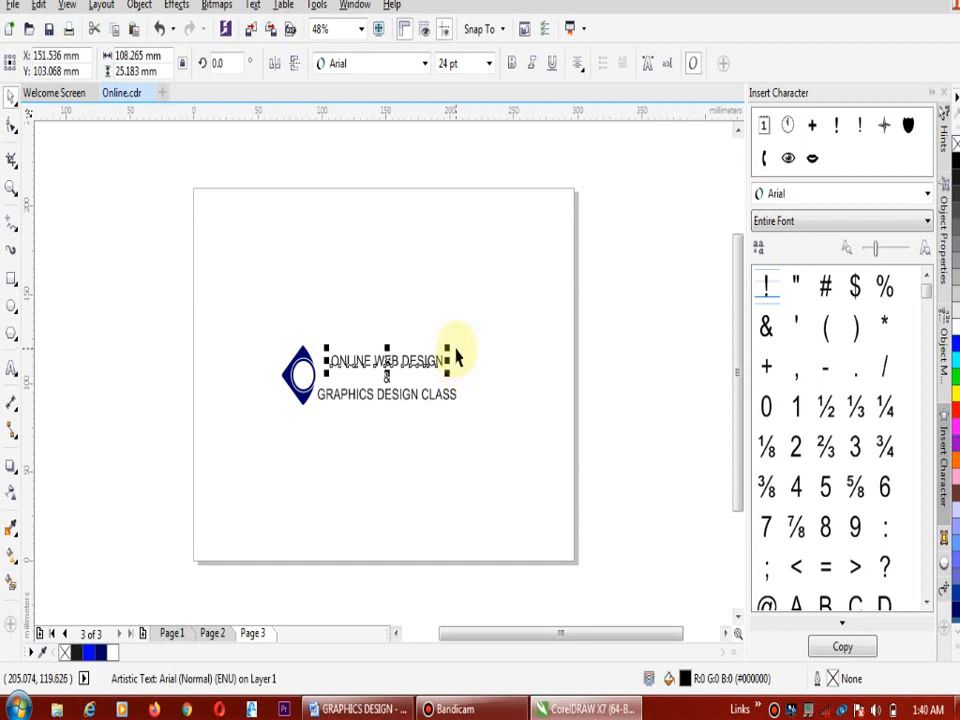
{"action": "left_click", "coordinate": [386, 380]}
{"action": "left_click_drag", "start_coordinate": [386, 380], "coordinate": [302, 375]}
{"action": "left_click", "coordinate": [478, 306]}
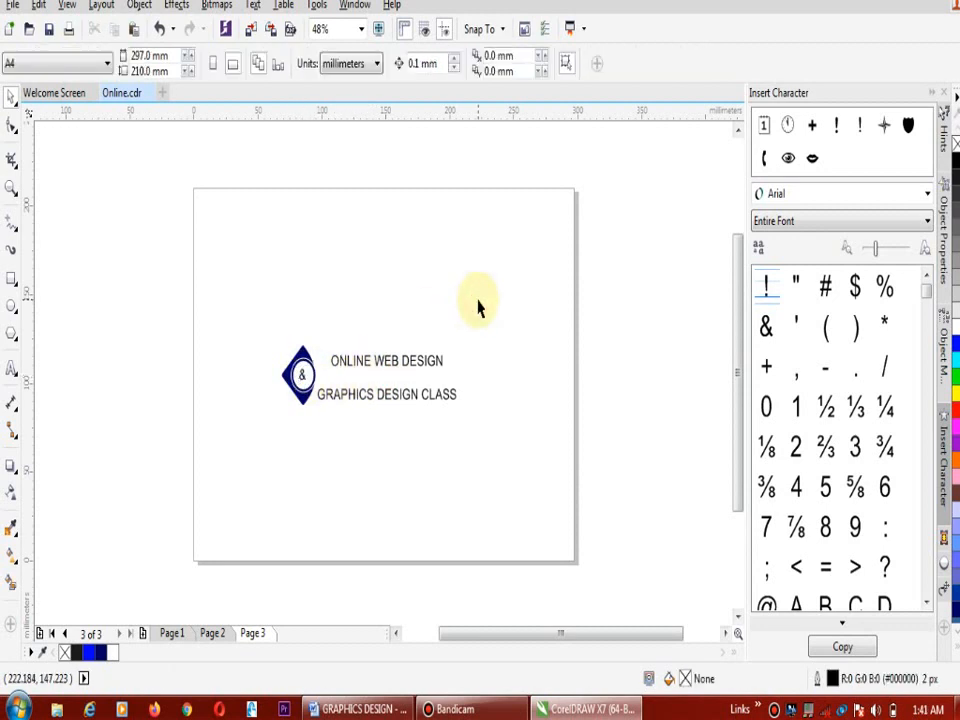
Enlarge the "&" to about 7 × 9 mm so it fills the centre of the circle
{"action": "key", "text": "z"}
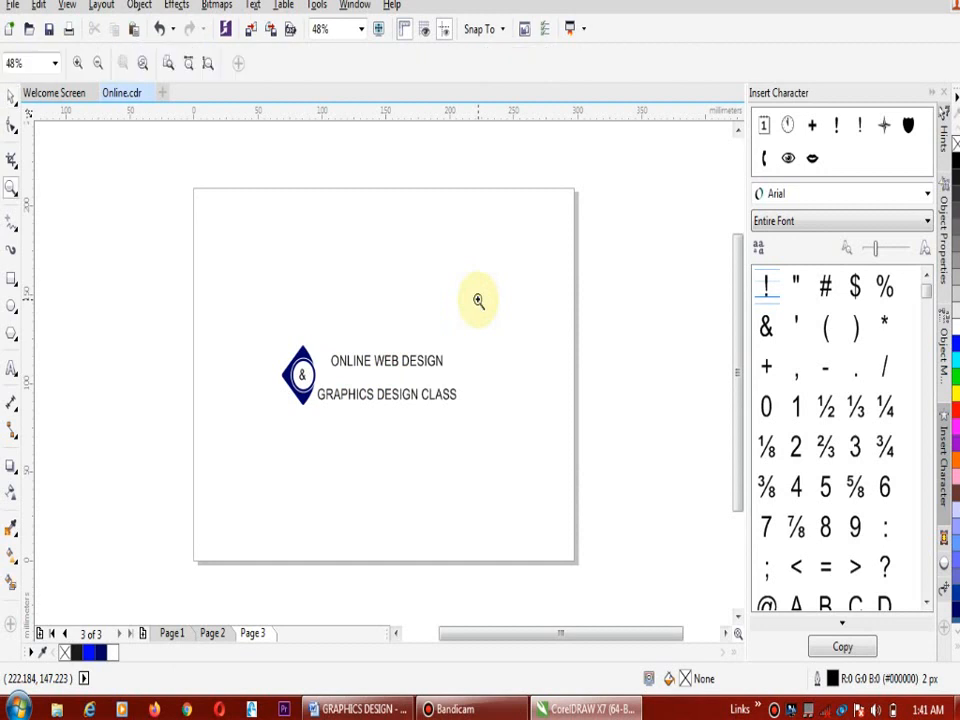
{"action": "left_click_drag", "start_coordinate": [230, 305], "coordinate": [527, 454]}
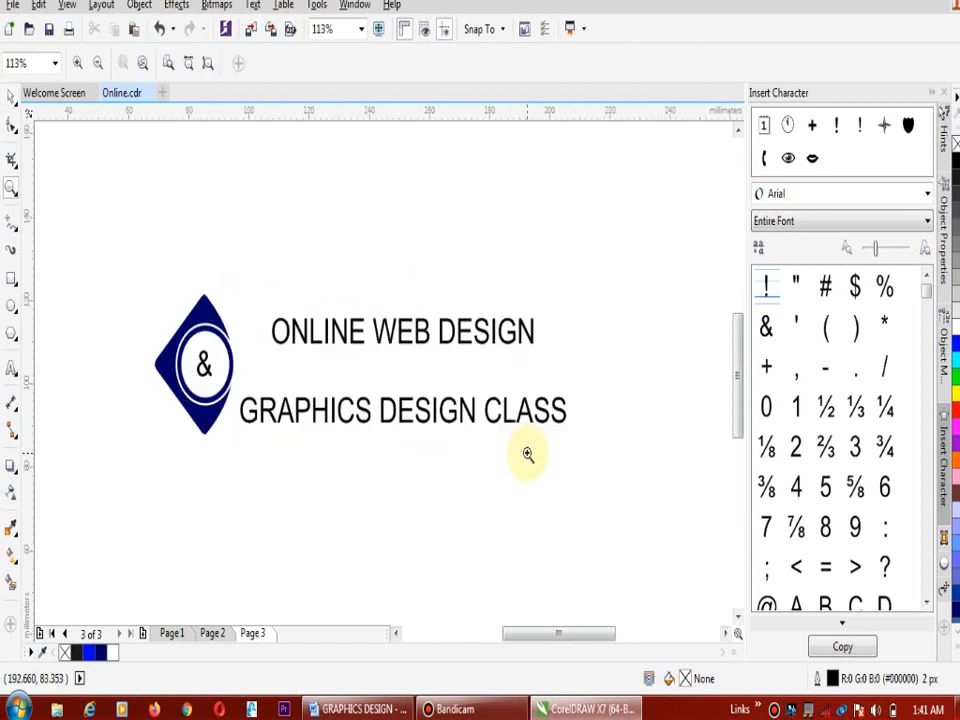
{"action": "left_click", "coordinate": [11, 98]}
{"action": "left_click", "coordinate": [203, 367]}
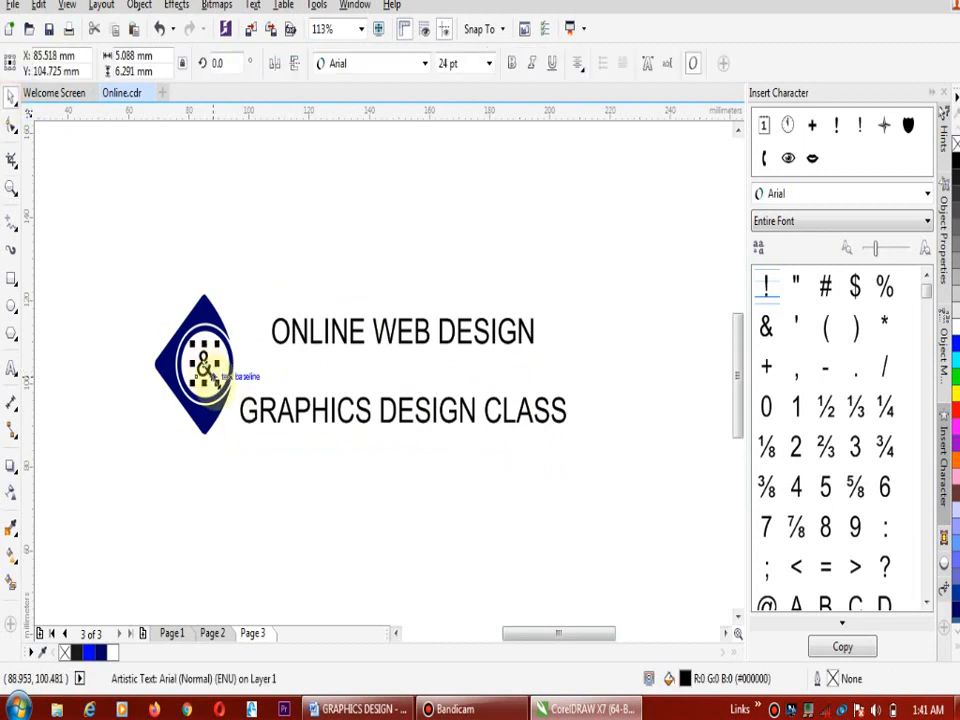
{"action": "left_click_drag", "start_coordinate": [213, 380], "coordinate": [226, 390]}
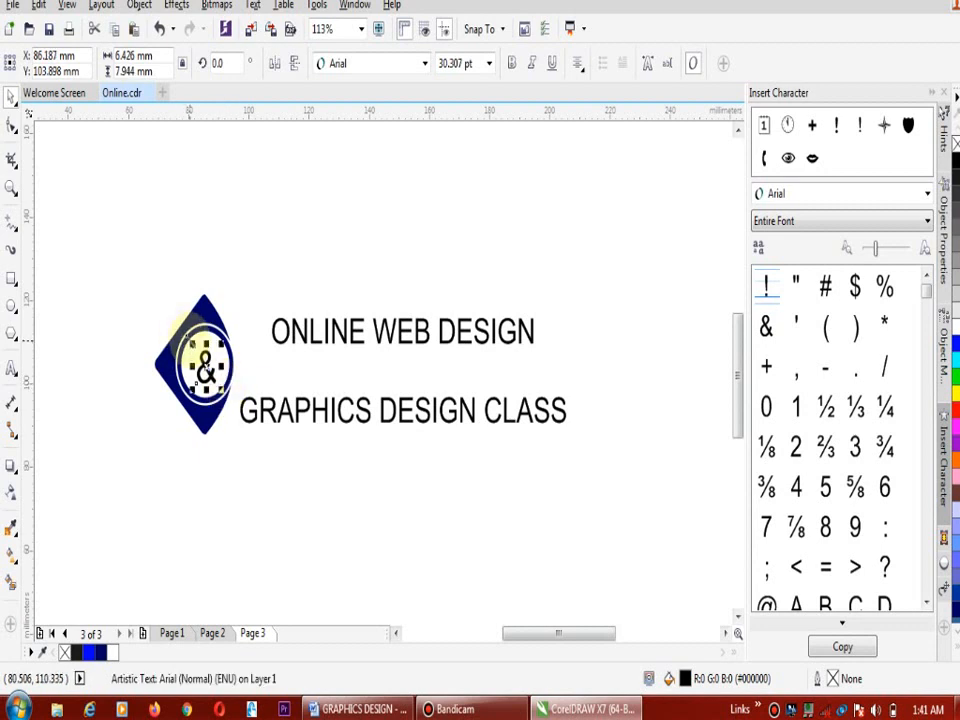
{"action": "left_click_drag", "start_coordinate": [190, 340], "coordinate": [186, 335]}
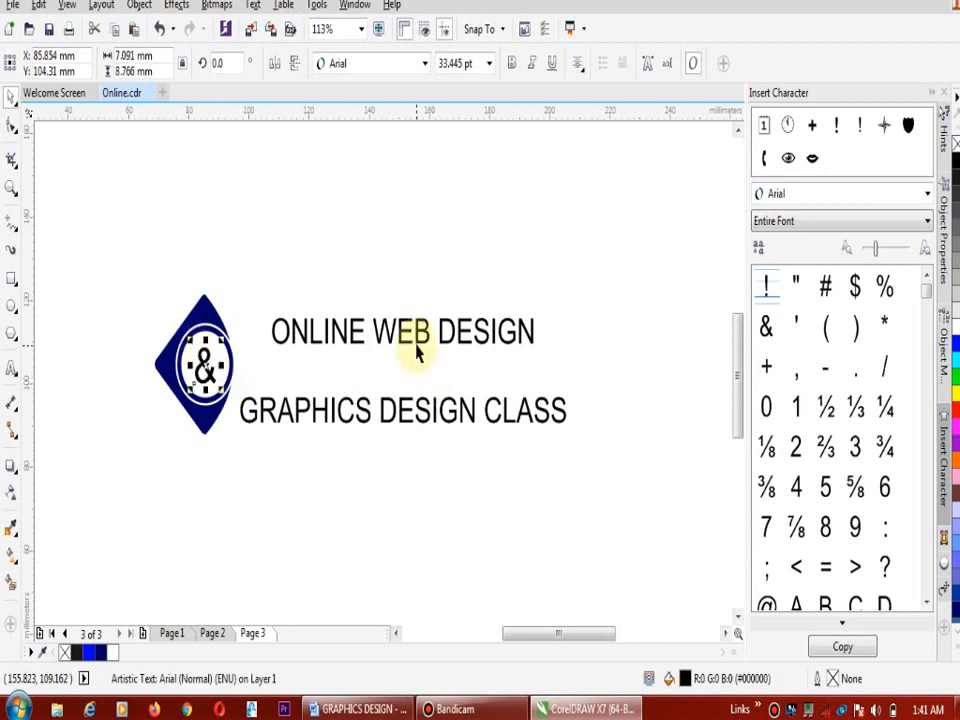
Move "ONLINE WEB DESIGN" close to the diamond and enlarge it to about 122 mm wide
{"action": "left_click", "coordinate": [414, 334]}
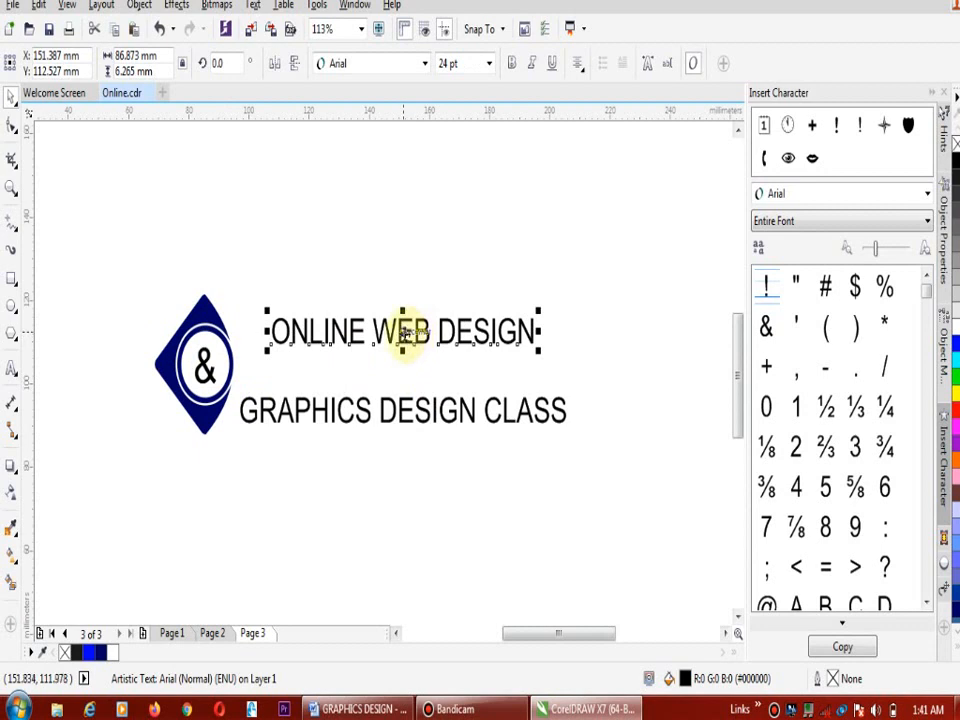
{"action": "left_click_drag", "start_coordinate": [403, 332], "coordinate": [378, 350]}
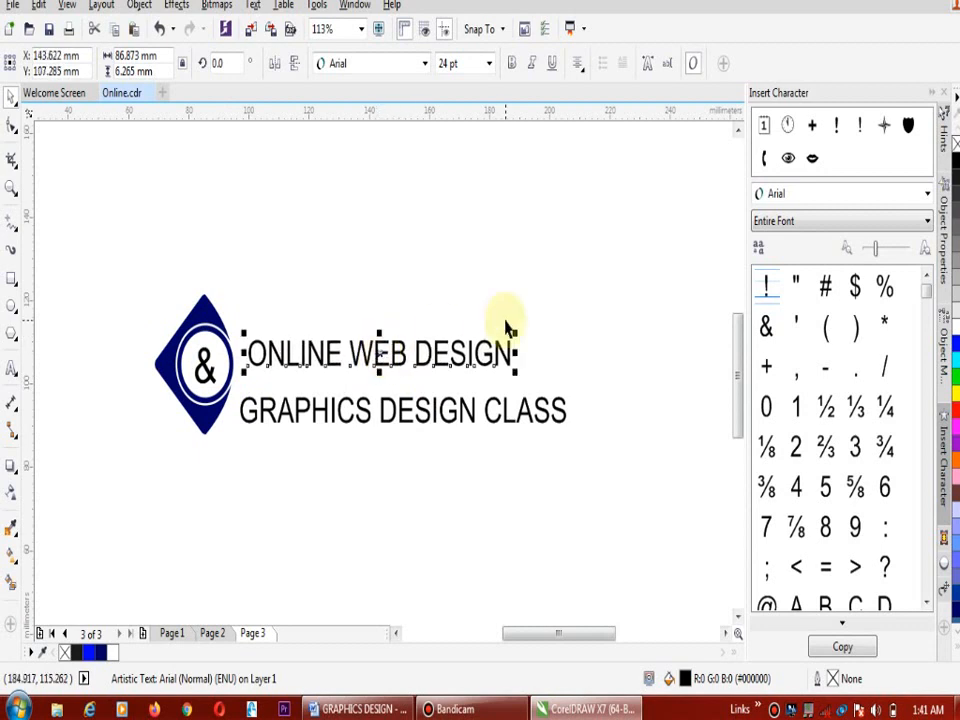
{"action": "left_click_drag", "start_coordinate": [516, 333], "coordinate": [620, 256]}
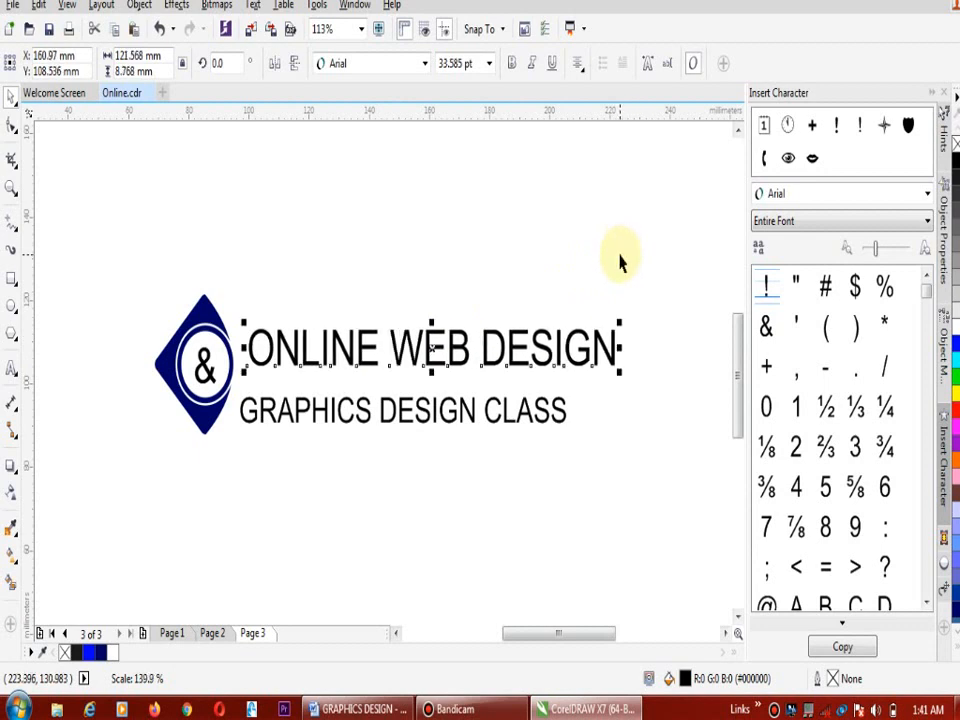
Place "GRAPHICS DESIGN CLASS" just below the first text line, left-aligned with it, and enlarge it to about 122 mm wide
{"action": "left_click", "coordinate": [434, 410]}
{"action": "left_click_drag", "start_coordinate": [403, 410], "coordinate": [411, 386]}
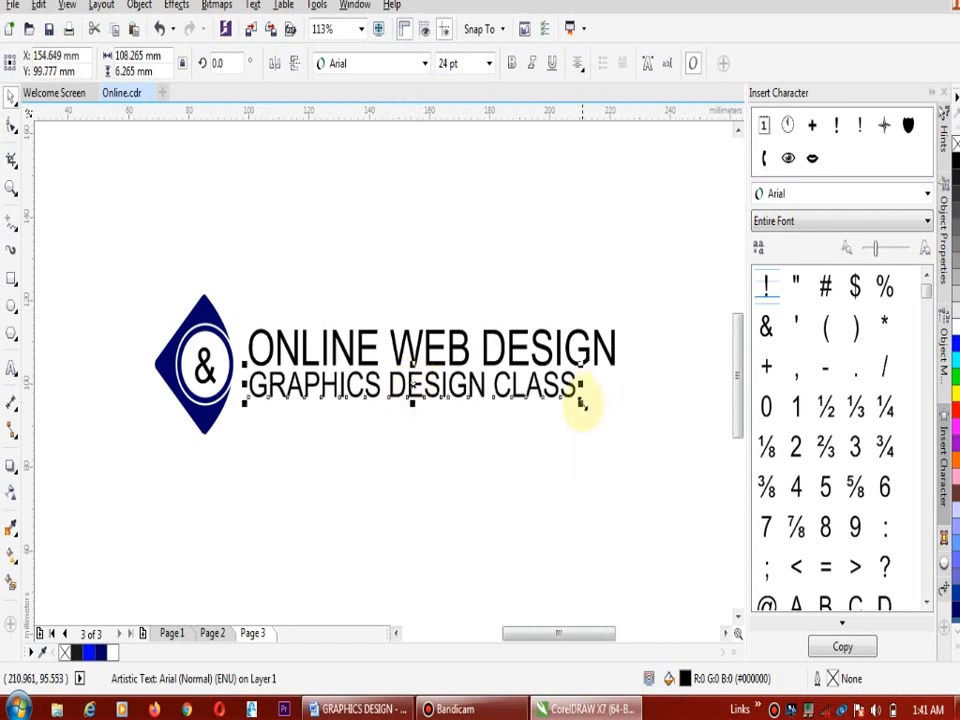
{"action": "left_click_drag", "start_coordinate": [581, 404], "coordinate": [615, 422]}
{"action": "left_click_drag", "start_coordinate": [622, 425], "coordinate": [622, 425]}
{"action": "key", "text": "Down"}
{"action": "key", "text": "Down"}
{"action": "key", "text": "Down"}
{"action": "key", "text": "Down"}
{"action": "key", "text": "Down"}
{"action": "key", "text": "Down"}
{"action": "key", "text": "Down"}
{"action": "key", "text": "Down"}
{"action": "key", "text": "Down"}
{"action": "key", "text": "Down"}
{"action": "key", "text": "Down"}
{"action": "key", "text": "Down"}
{"action": "key", "text": "Down"}
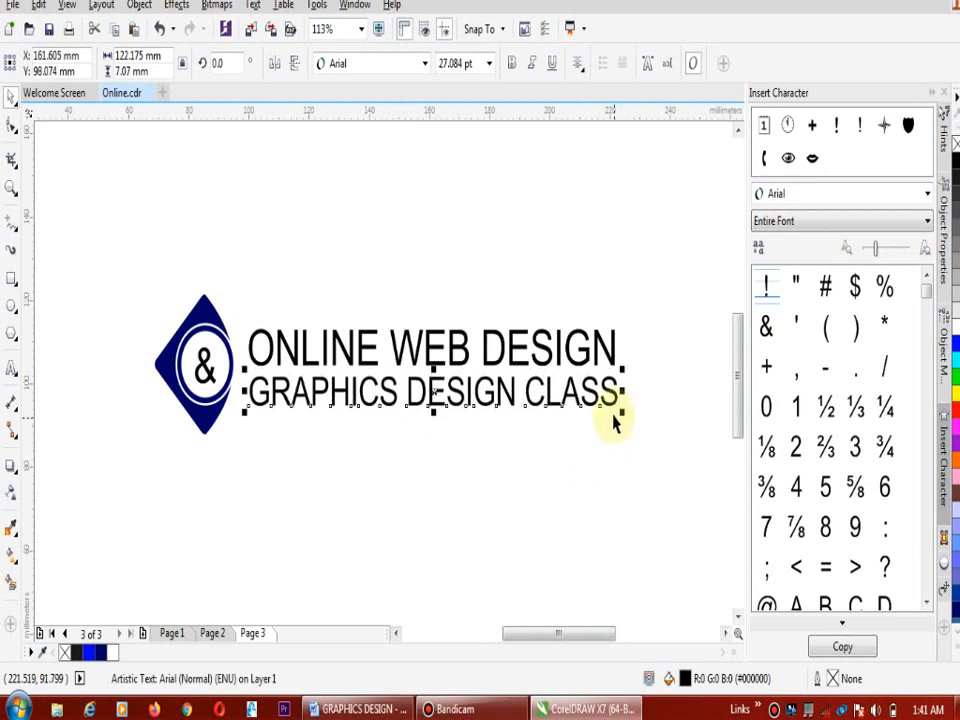
Set the font of "ONLINE WEB DESIGN" to Cera Pro Bold
{"action": "left_click", "coordinate": [560, 348]}
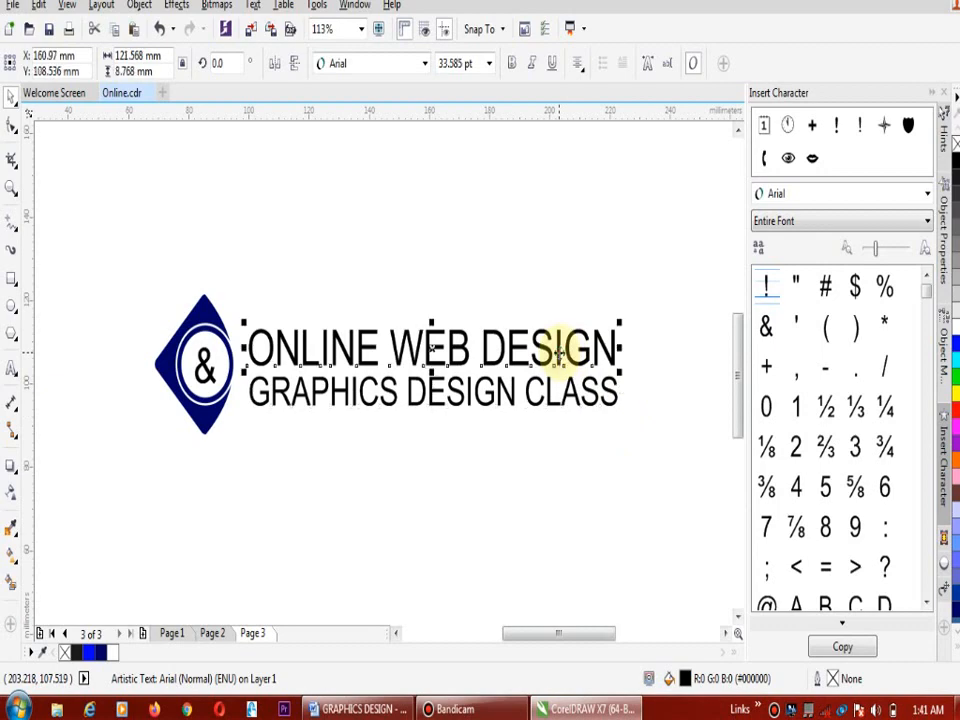
{"action": "left_click", "coordinate": [424, 64]}
{"action": "mouse_move", "coordinate": [433, 110]}
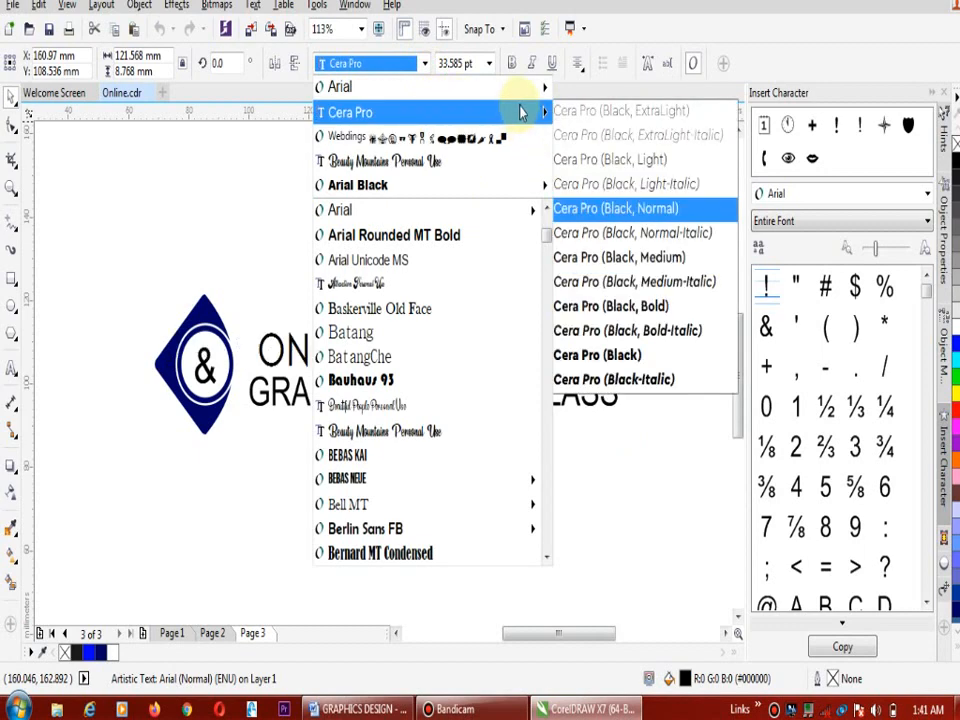
{"action": "left_click", "coordinate": [655, 311]}
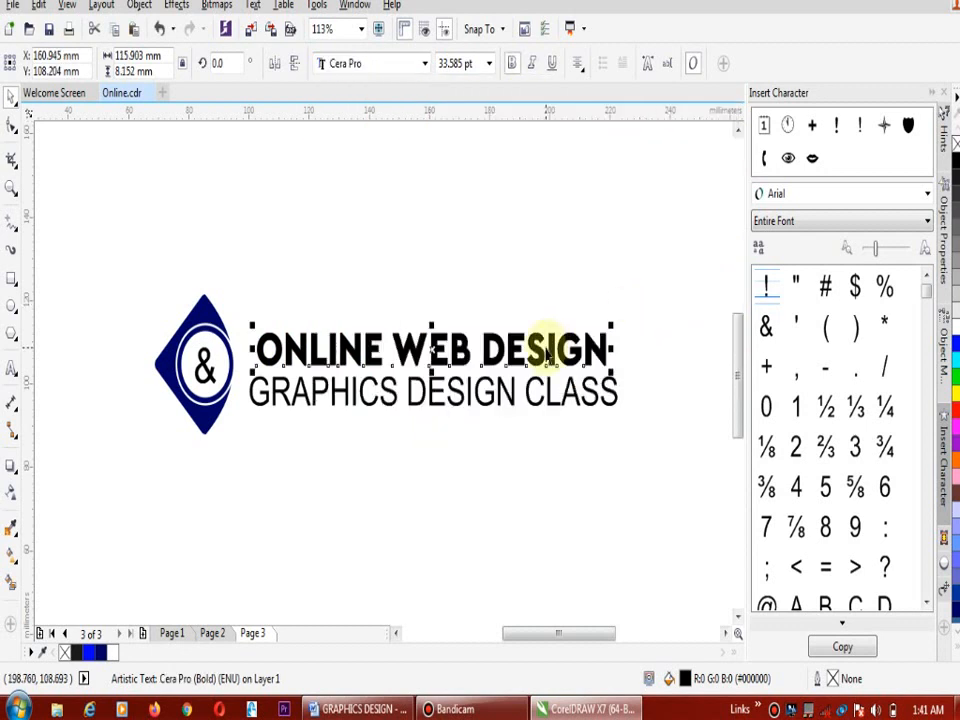
Set the font of "GRAPHICS DESIGN CLASS" to Cera Pro Normal and enlarge the line to about 118 mm wide
{"action": "left_click", "coordinate": [556, 410]}
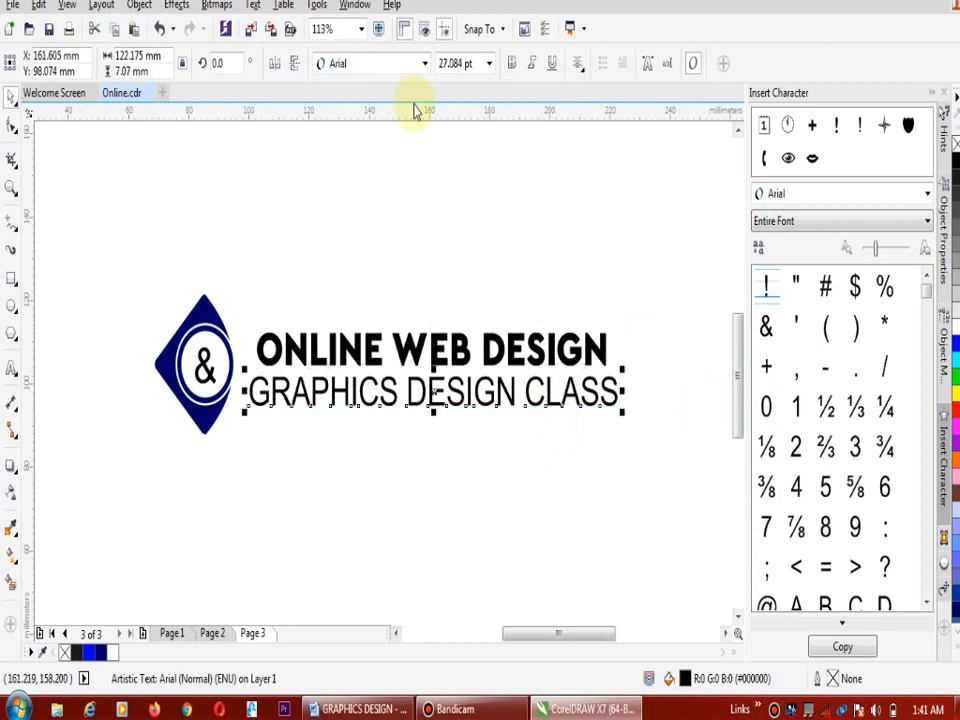
{"action": "left_click", "coordinate": [424, 66]}
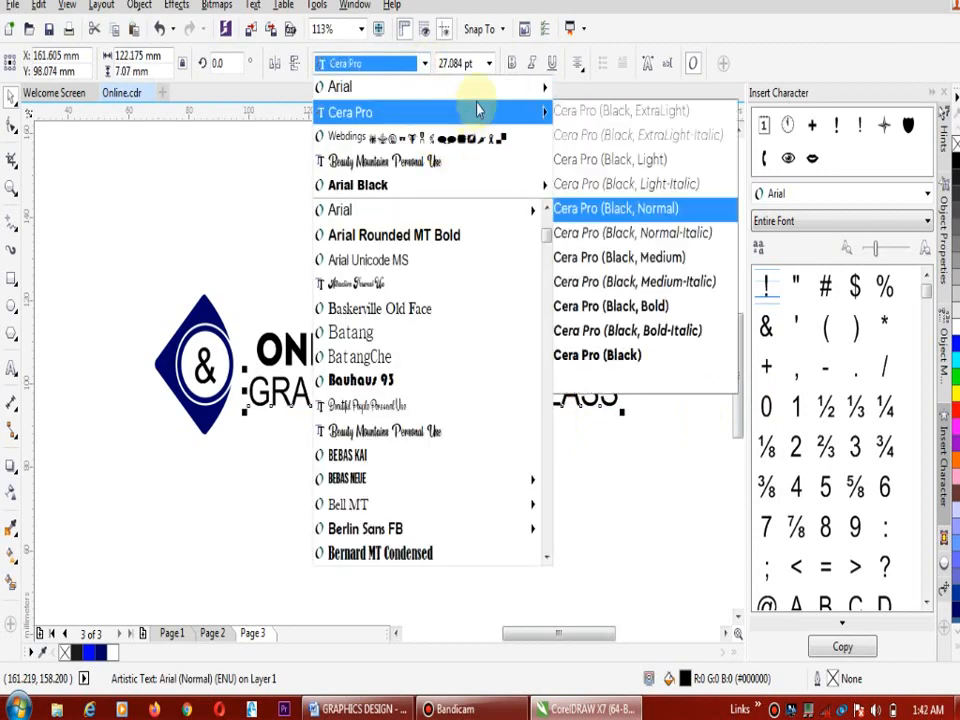
{"action": "mouse_move", "coordinate": [495, 122]}
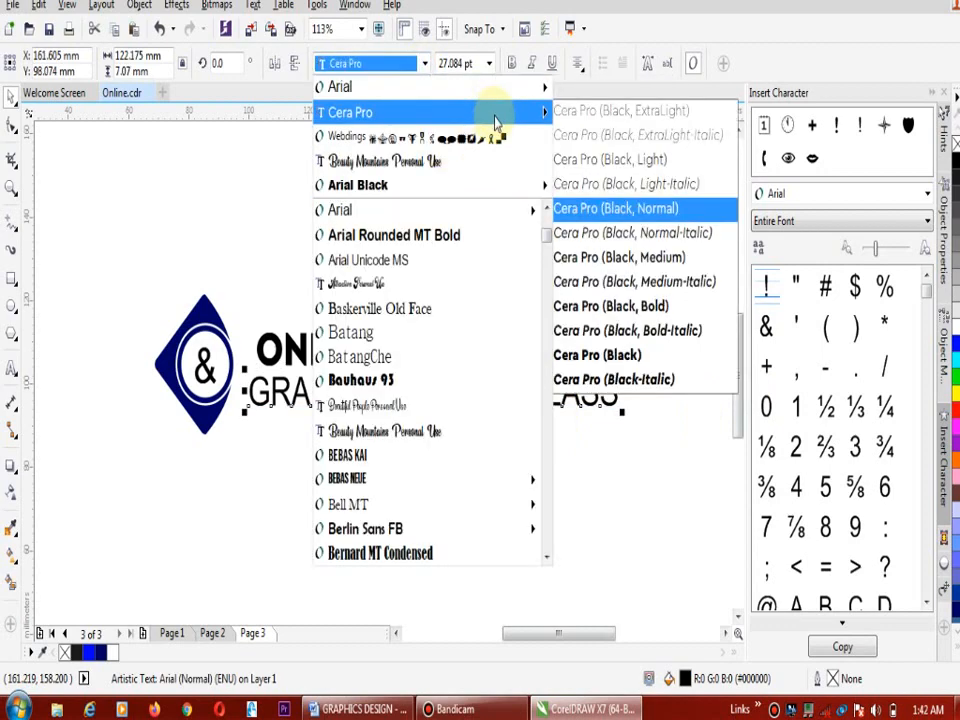
{"action": "left_click", "coordinate": [651, 258]}
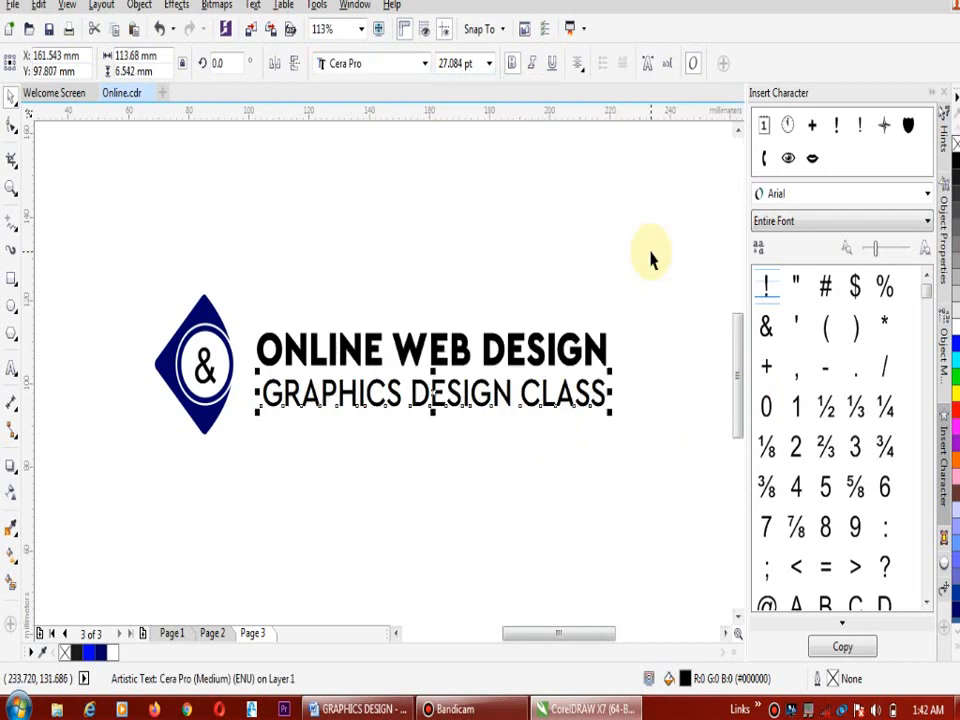
{"action": "left_click", "coordinate": [425, 64]}
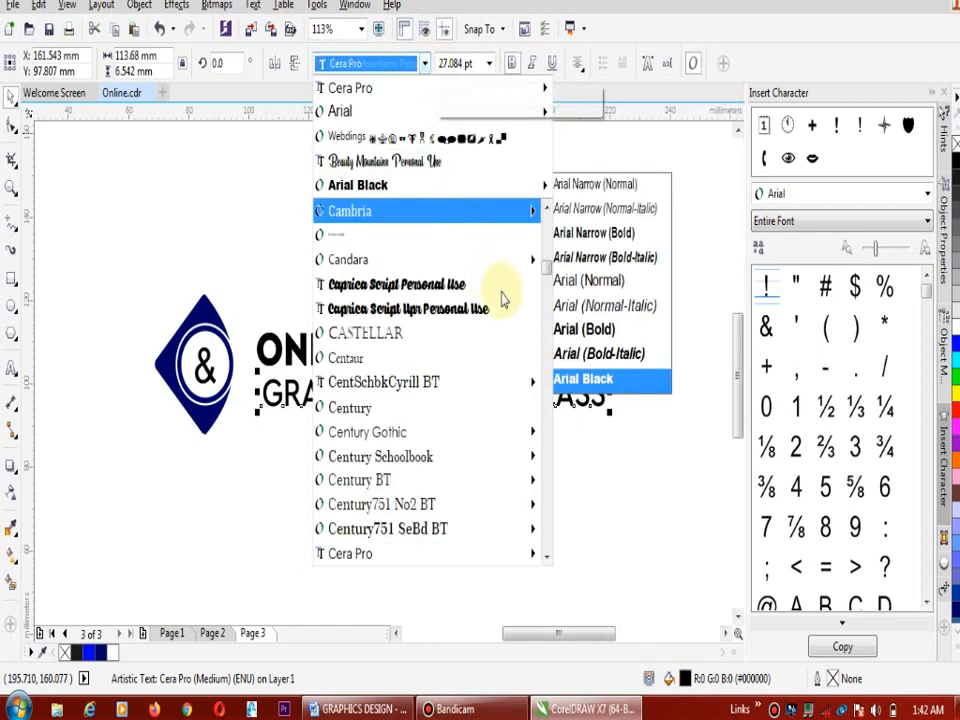
{"action": "mouse_move", "coordinate": [523, 98]}
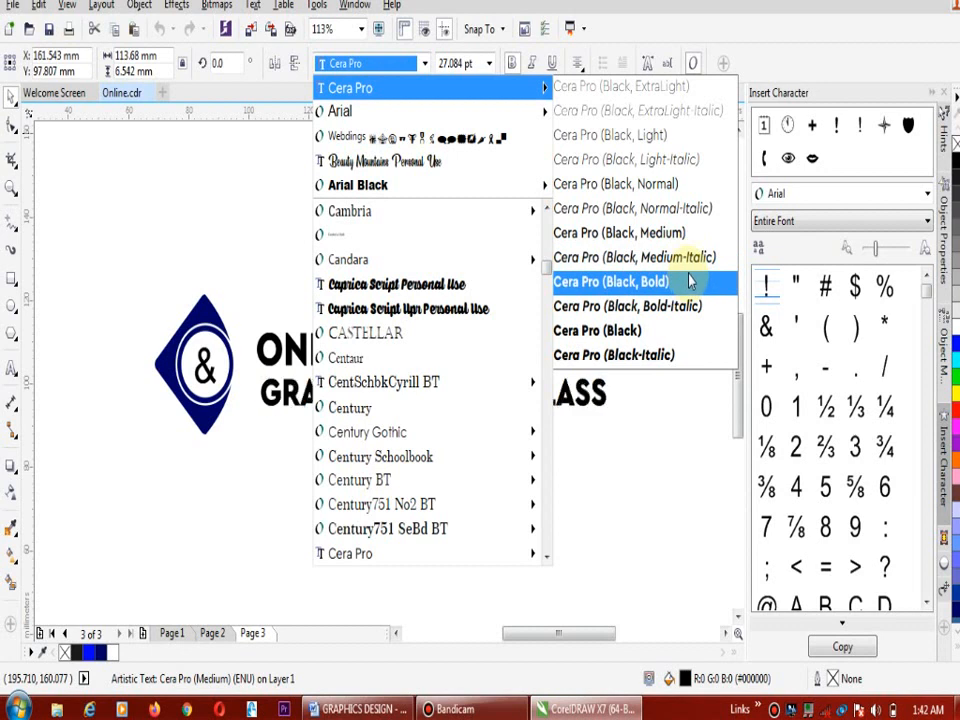
{"action": "left_click", "coordinate": [675, 184]}
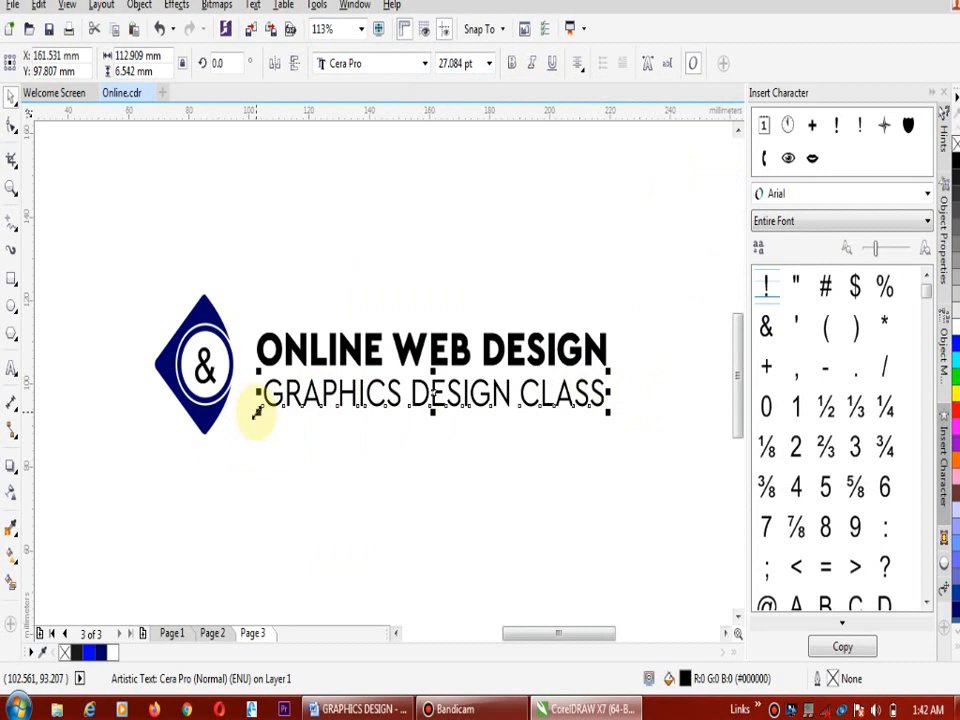
{"action": "left_click_drag", "start_coordinate": [256, 411], "coordinate": [252, 410]}
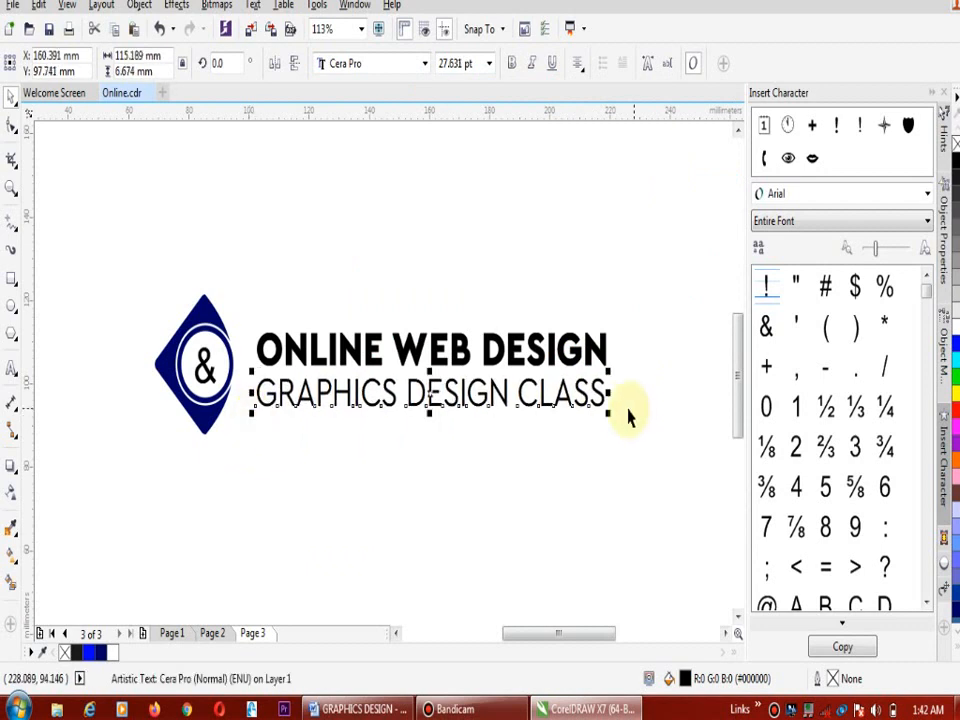
{"action": "left_click_drag", "start_coordinate": [607, 412], "coordinate": [617, 424]}
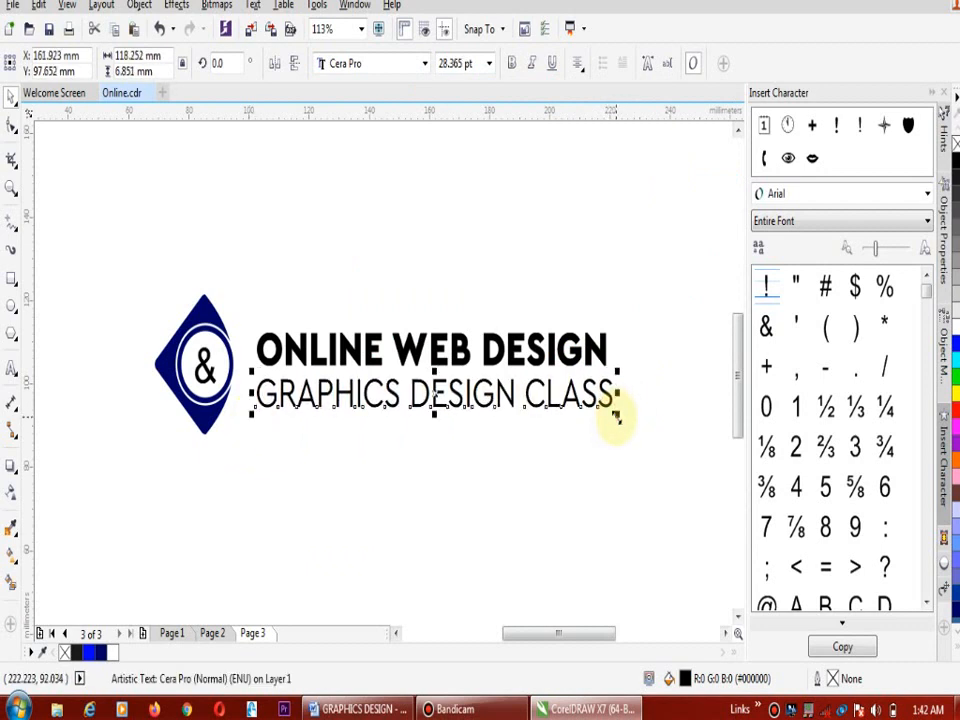
Shift both text lines together about 5 mm toward the diamond and slightly up to centre them vertically beside it
{"action": "left_click_drag", "start_coordinate": [663, 295], "coordinate": [249, 450]}
{"action": "key", "text": "Left"}
{"action": "key", "text": "Left"}
{"action": "key", "text": "Left"}
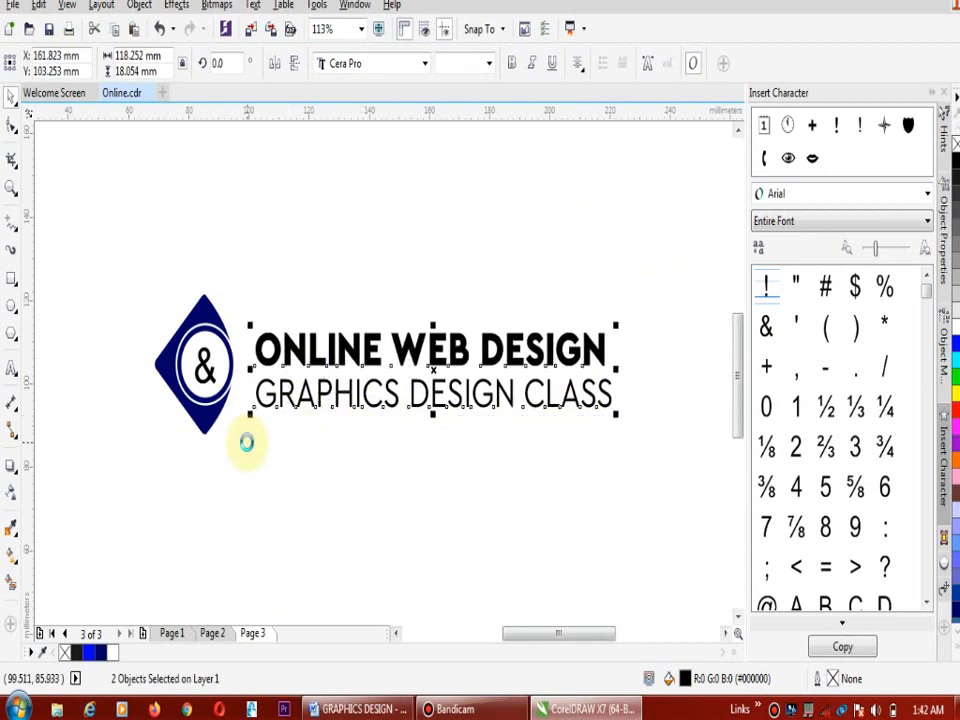
{"action": "key", "text": "Left"}
{"action": "key", "text": "Left"}
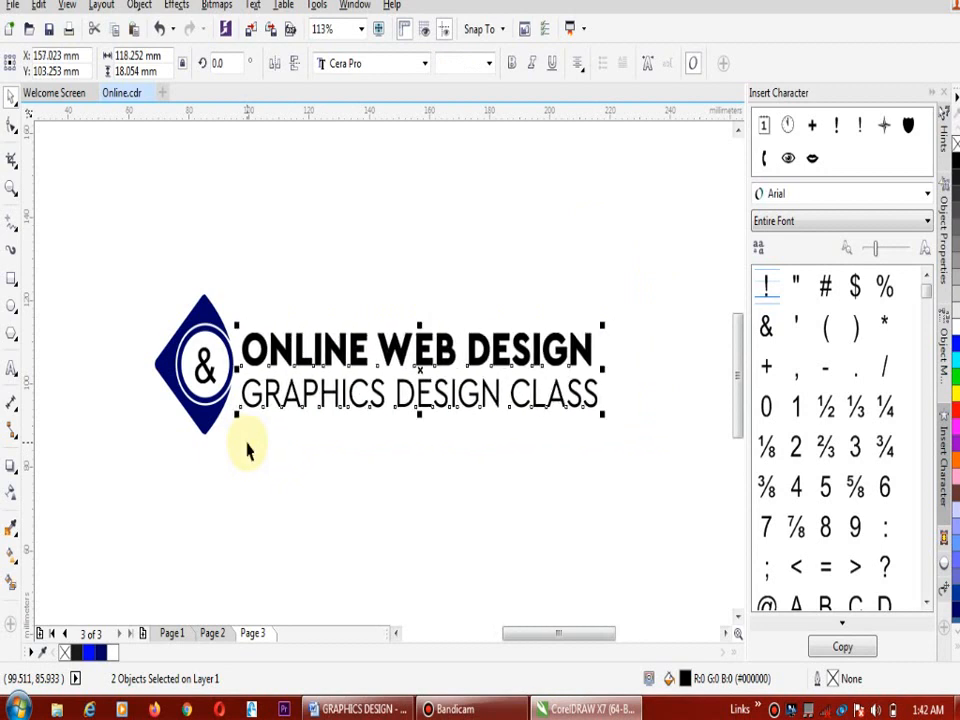
{"action": "key", "text": "Up"}
{"action": "key", "text": "Left"}
{"action": "key", "text": "Left"}
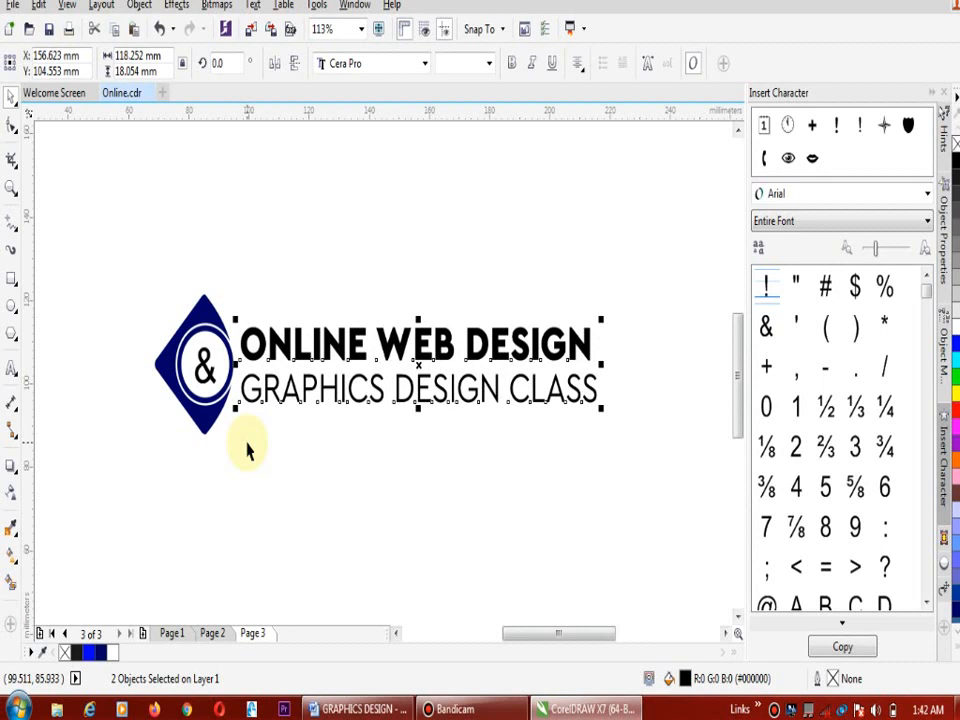
{"action": "left_click", "coordinate": [600, 302]}
Nudge "ONLINE WEB DESIGN" about 0.5 mm to the right and fill it with the diamond's navy blue
{"action": "left_click", "coordinate": [577, 345]}
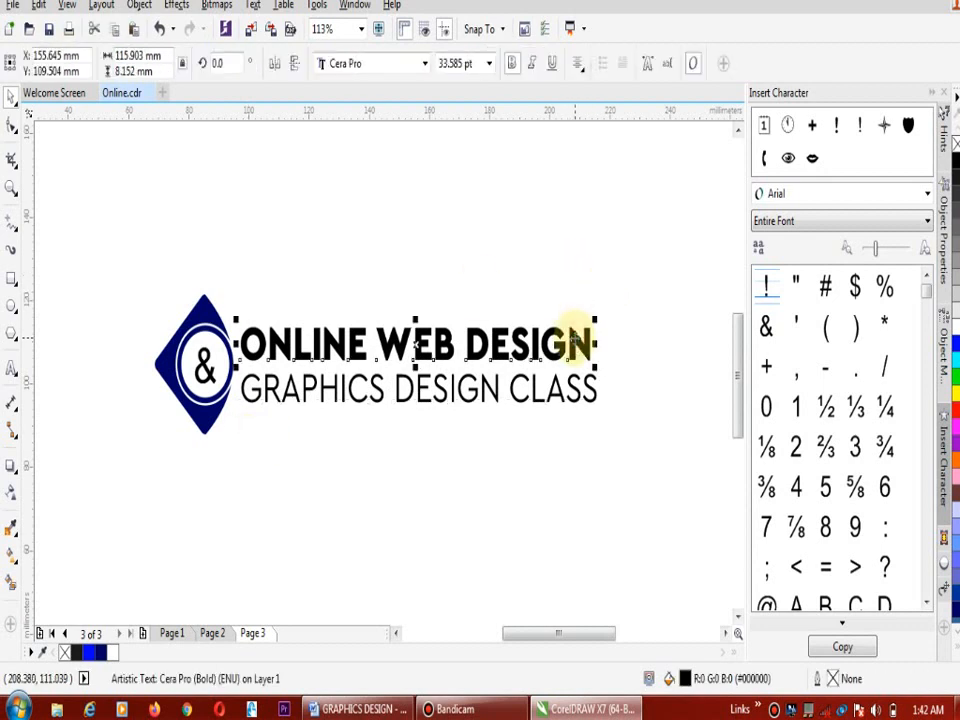
{"action": "key", "text": "Right"}
{"action": "key", "text": "Right"}
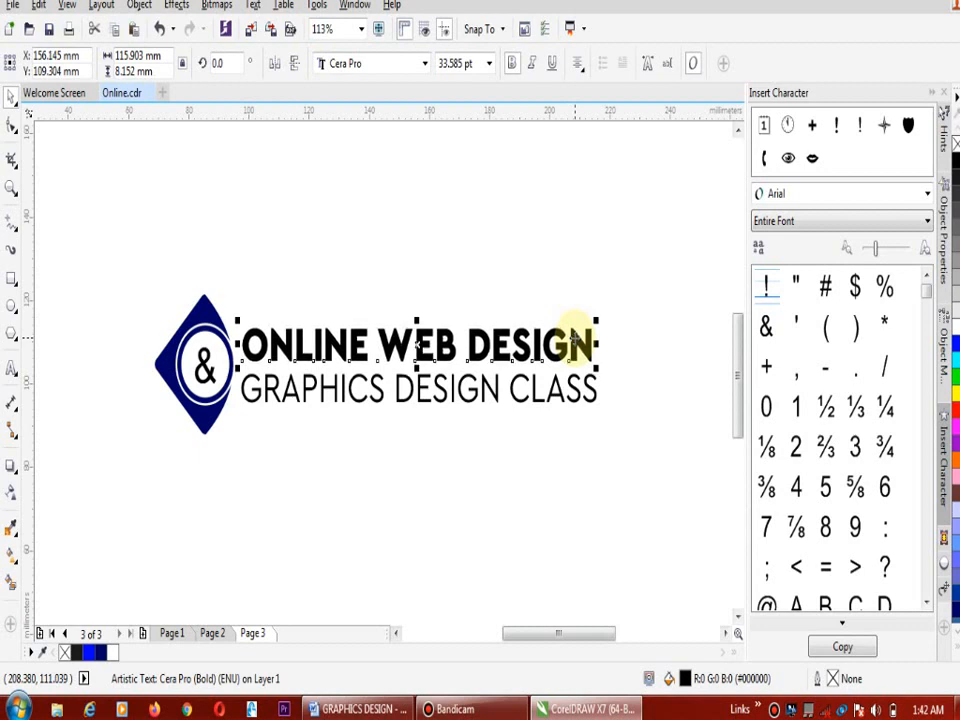
{"action": "left_click", "coordinate": [103, 653]}
{"action": "left_click", "coordinate": [540, 368]}
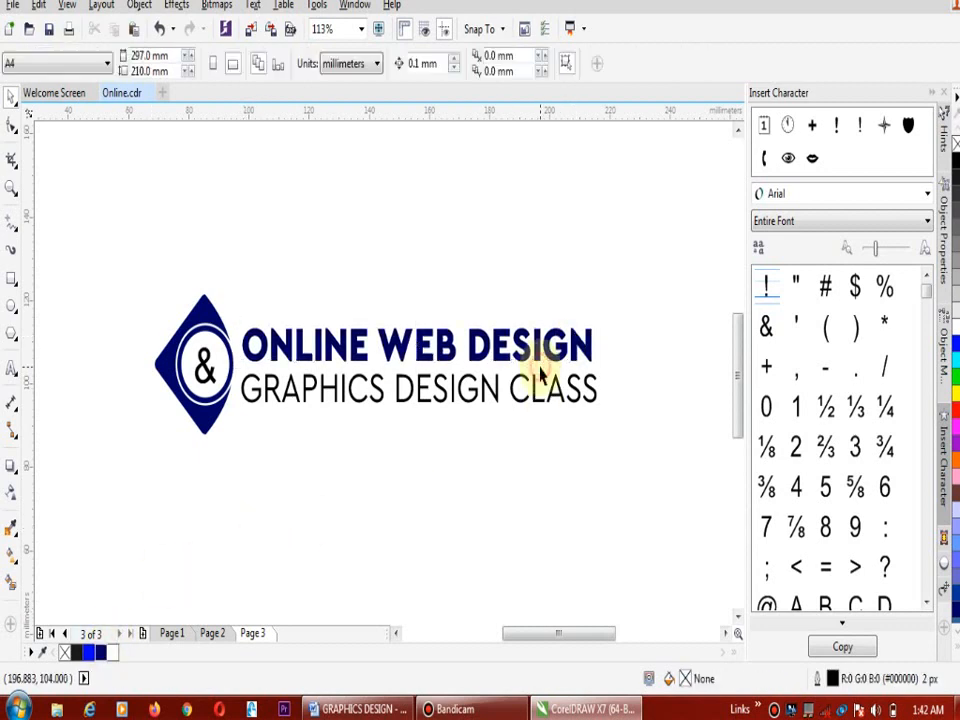
Compare the finished logo on page 3 with the versions on pages 2 and 1, ending back on page 3
{"action": "left_click", "coordinate": [212, 634]}
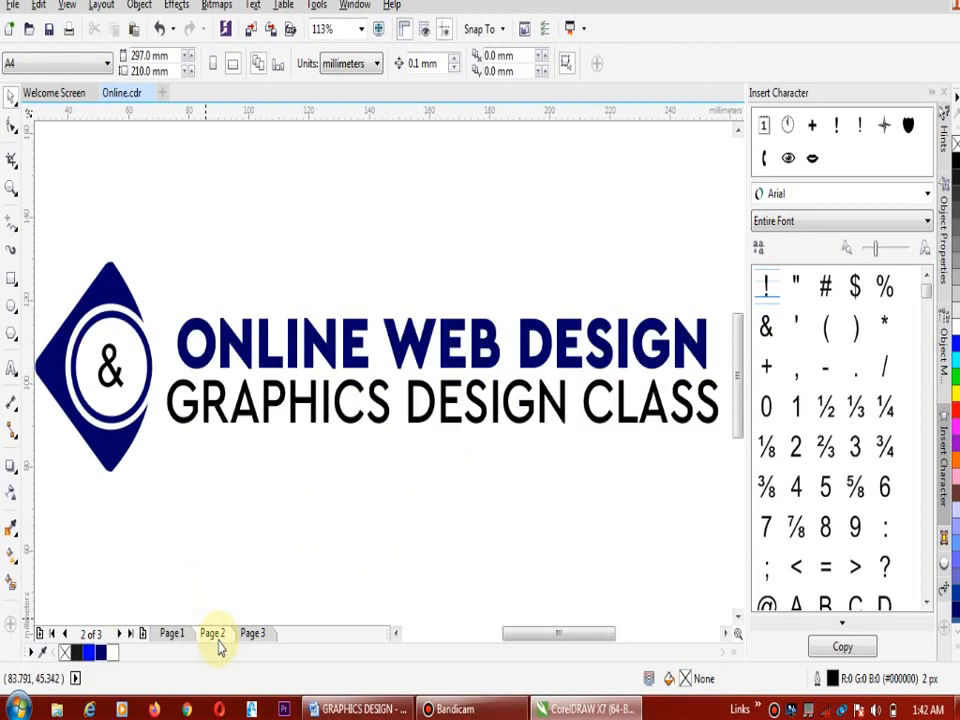
{"action": "left_click", "coordinate": [176, 636]}
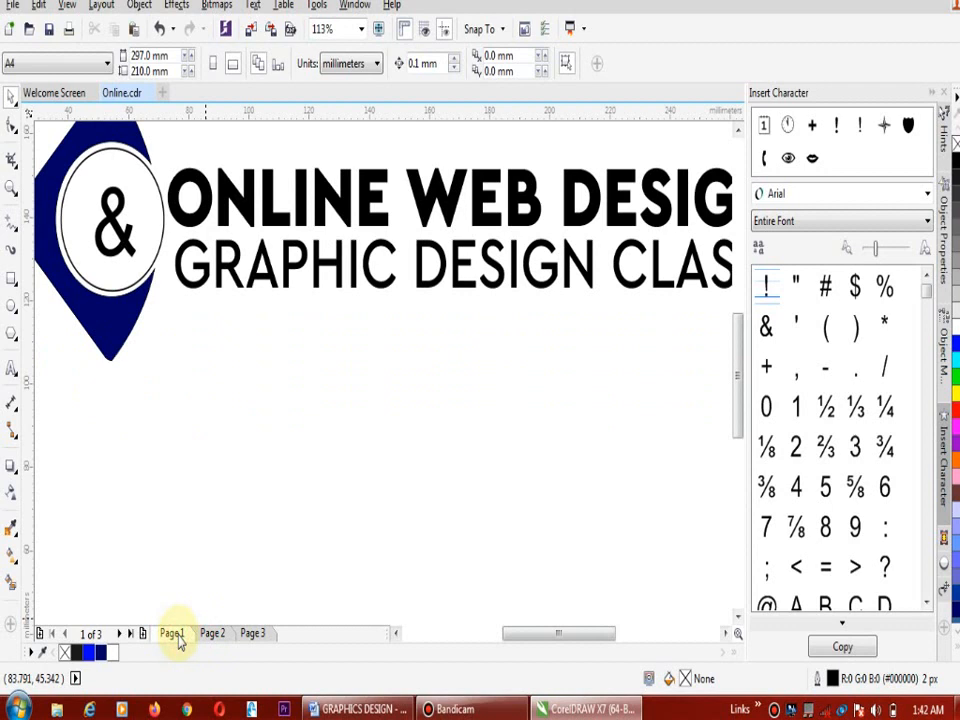
{"action": "left_click", "coordinate": [253, 634]}
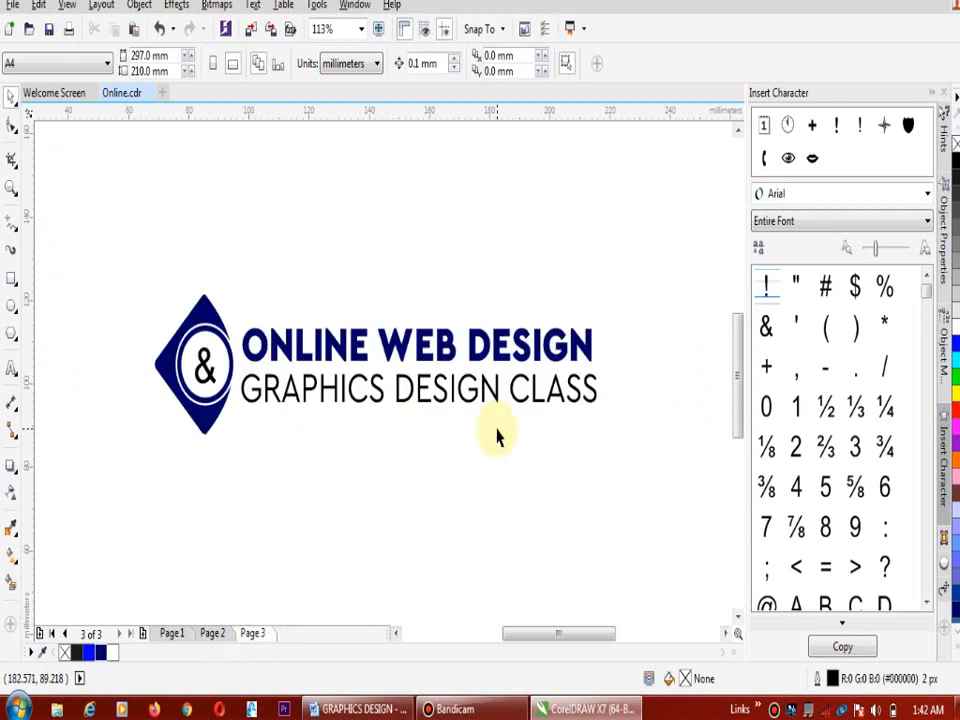
Export only the selected page 3 logo to the Desktop as the PNG file "Online", replacing the existing file
{"action": "left_click_drag", "start_coordinate": [104, 250], "coordinate": [664, 499]}
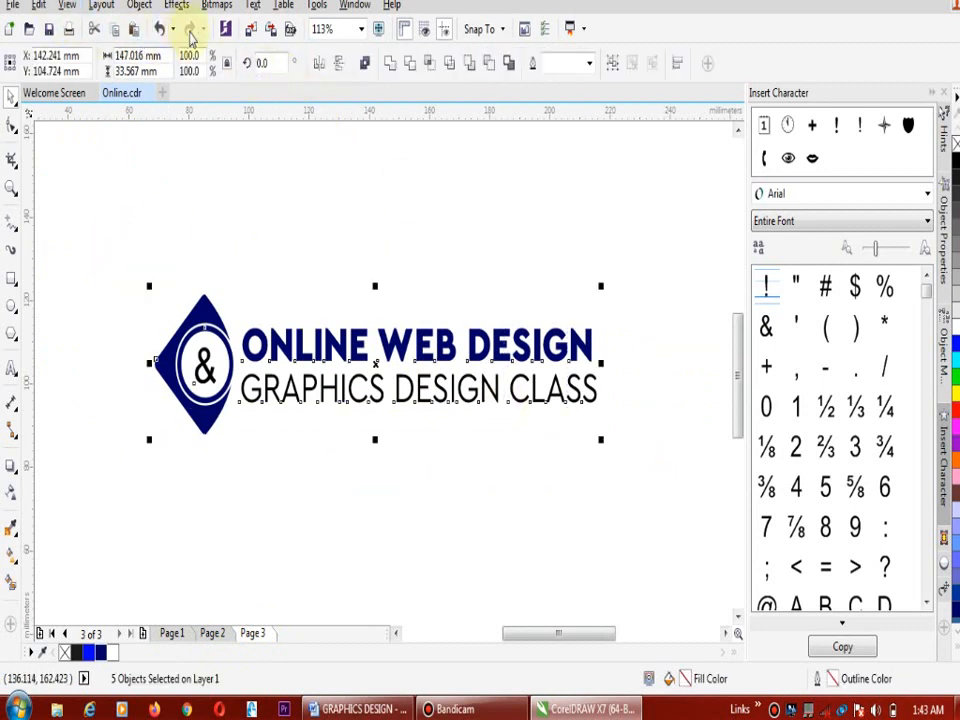
{"action": "left_click", "coordinate": [269, 30]}
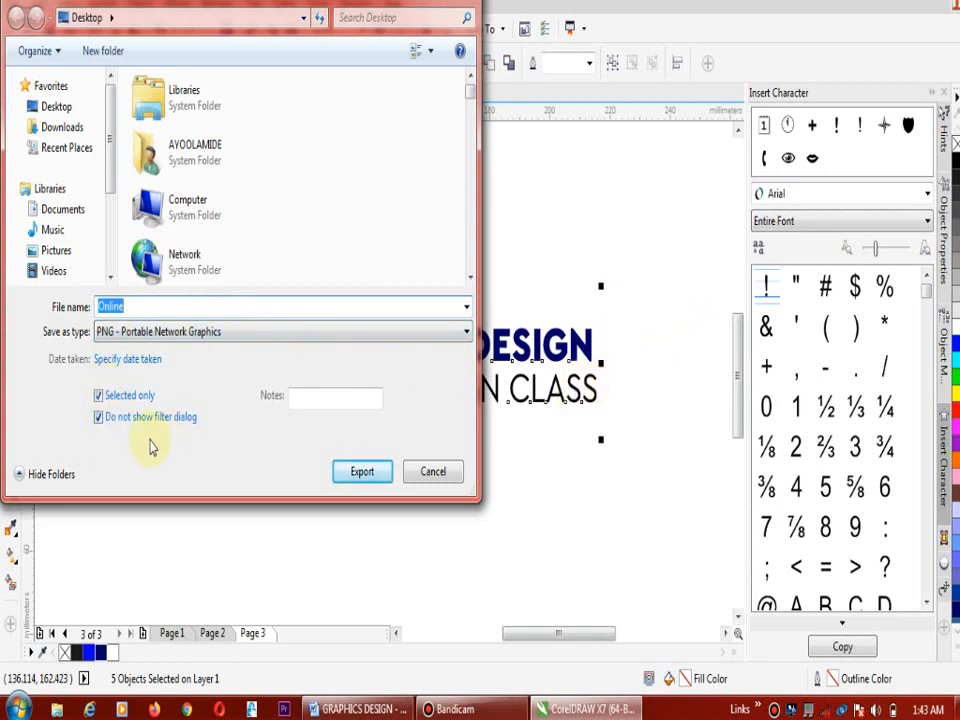
{"action": "left_click", "coordinate": [228, 332]}
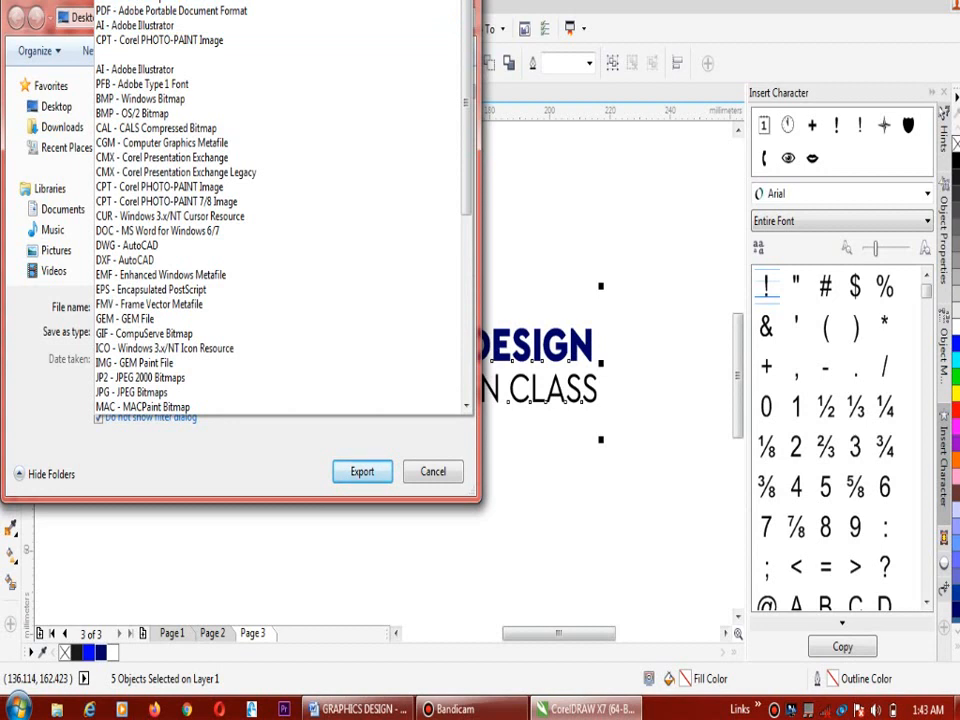
{"action": "left_click", "coordinate": [160, 1]}
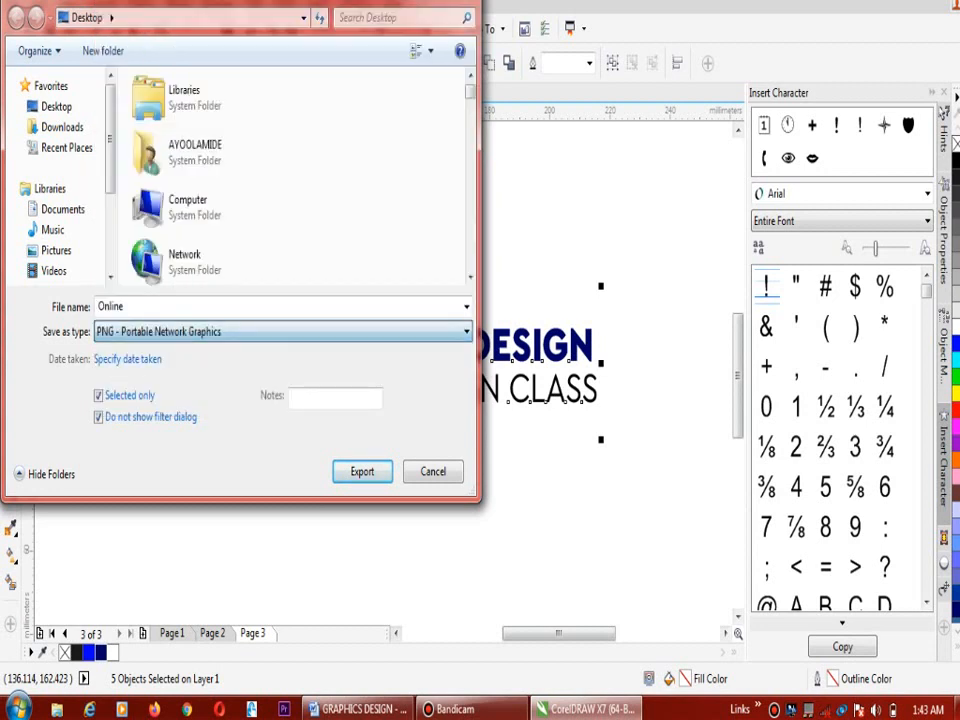
{"action": "left_click", "coordinate": [364, 476]}
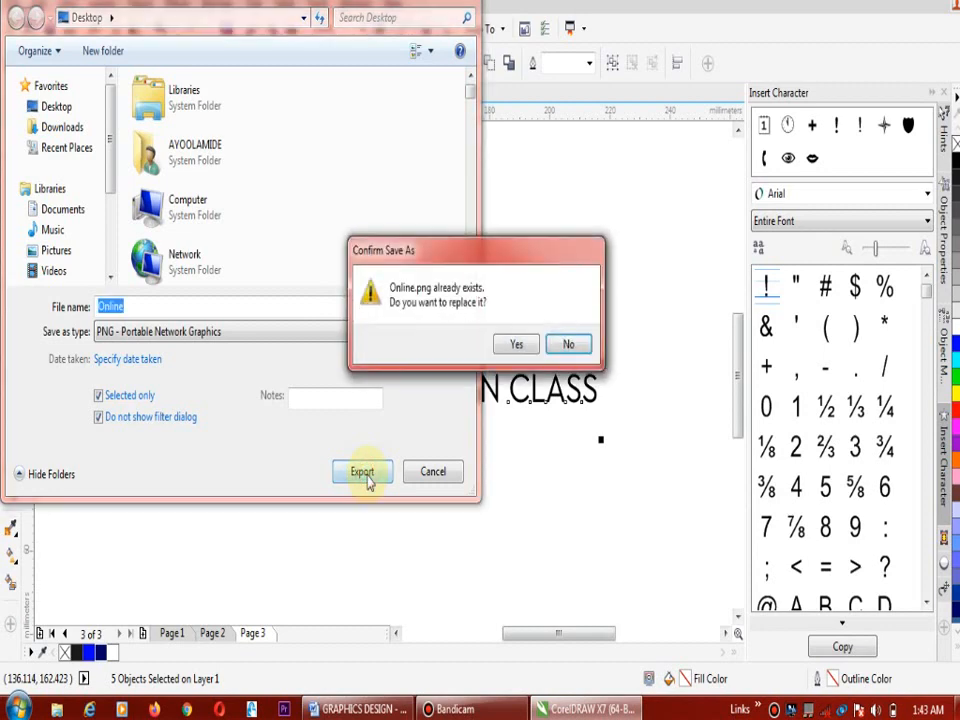
{"action": "left_click", "coordinate": [515, 345]}
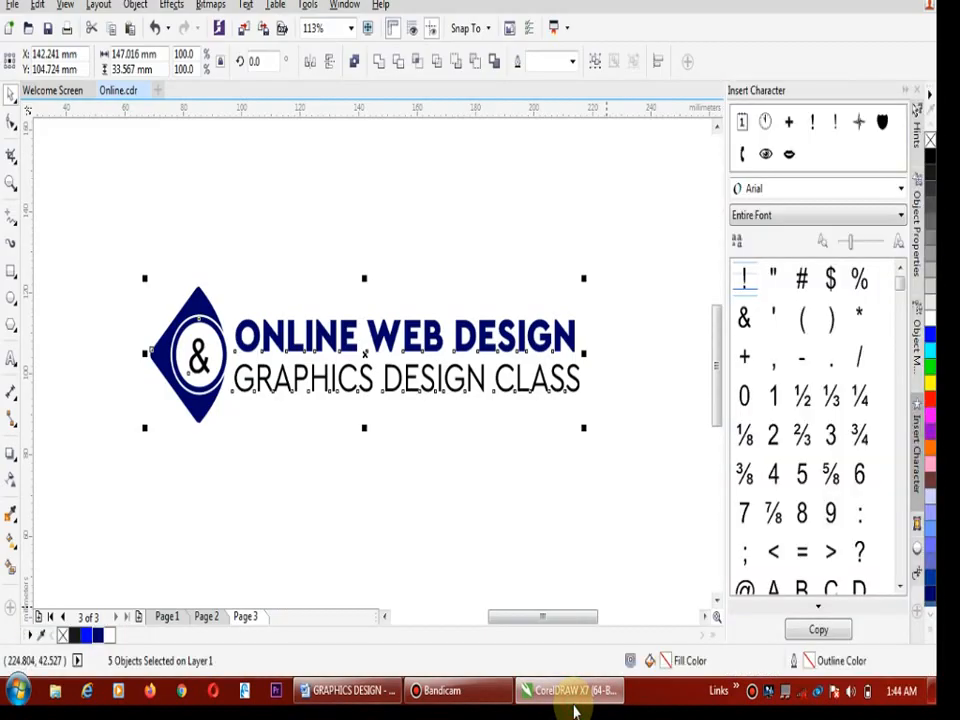
Switch to the desktop and view the exported "Online" image in Windows Photo Viewer, closing it after the check
{"action": "left_click", "coordinate": [575, 708]}
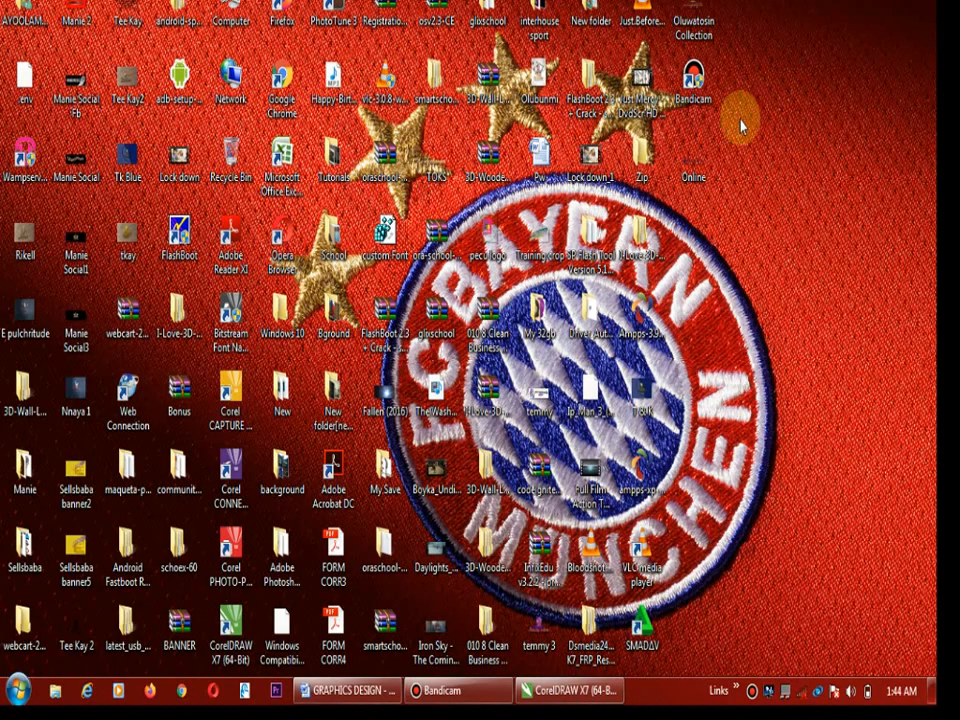
{"action": "double_click", "coordinate": [690, 162]}
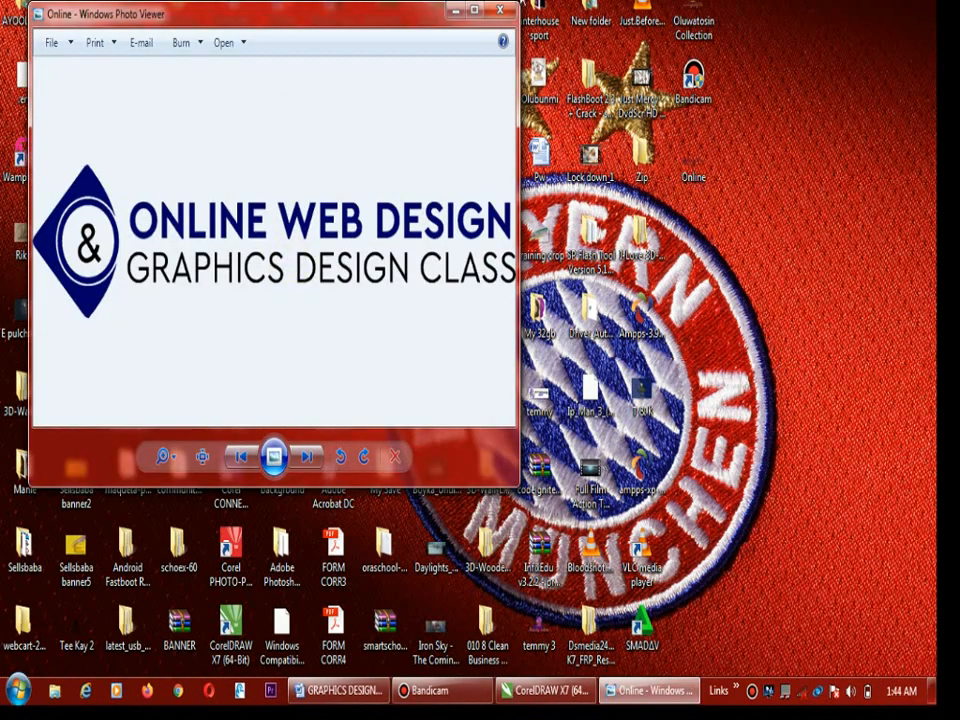
{"action": "left_click", "coordinate": [503, 12]}
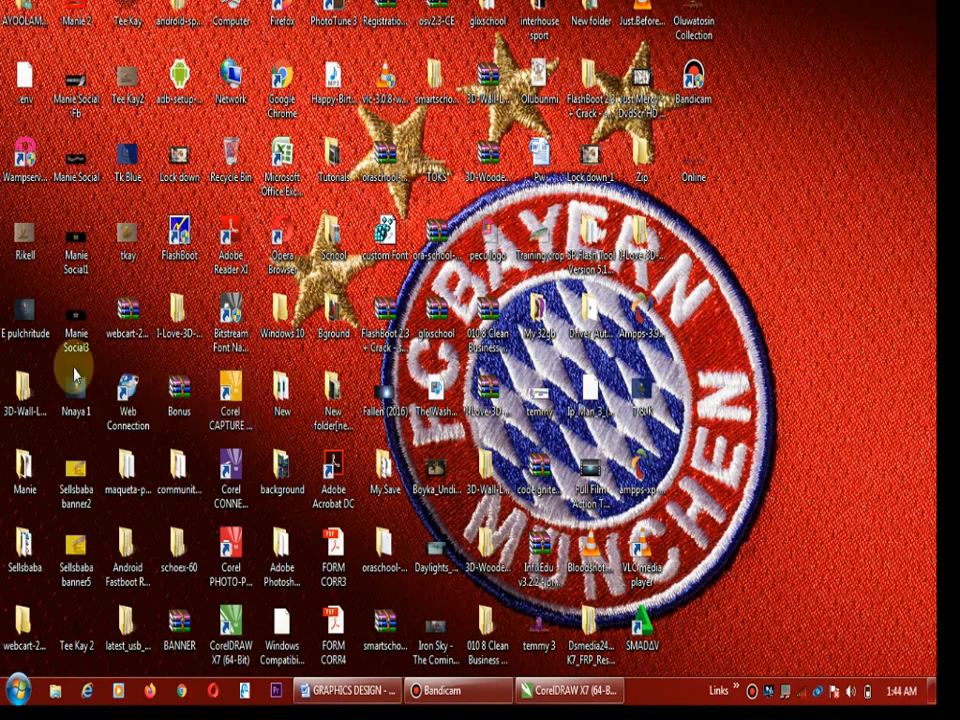
View the sample logo mockups "Nnaya 1", "Tk Blue", "tkay" and "Rikell" from the desktop one by one, closing each
{"action": "double_click", "coordinate": [74, 398]}
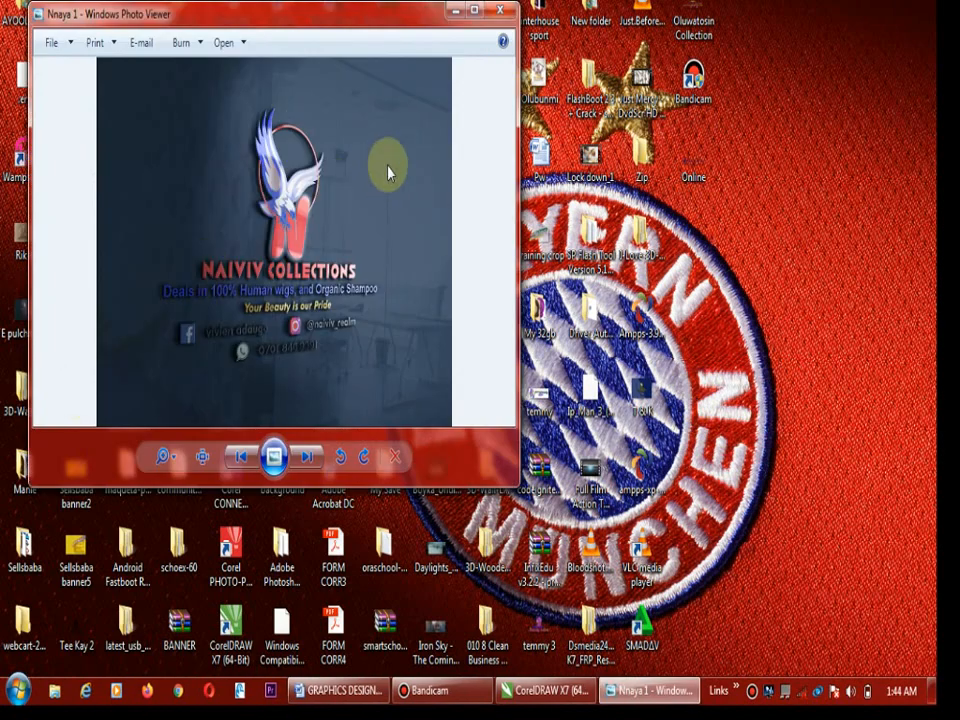
{"action": "left_click", "coordinate": [501, 12]}
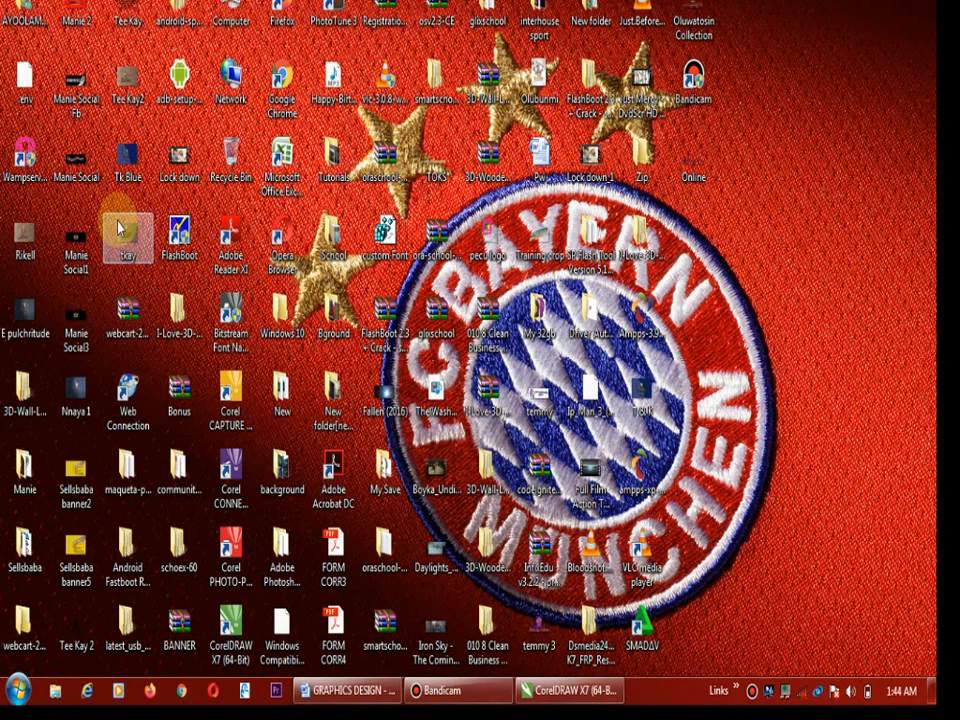
{"action": "double_click", "coordinate": [124, 160]}
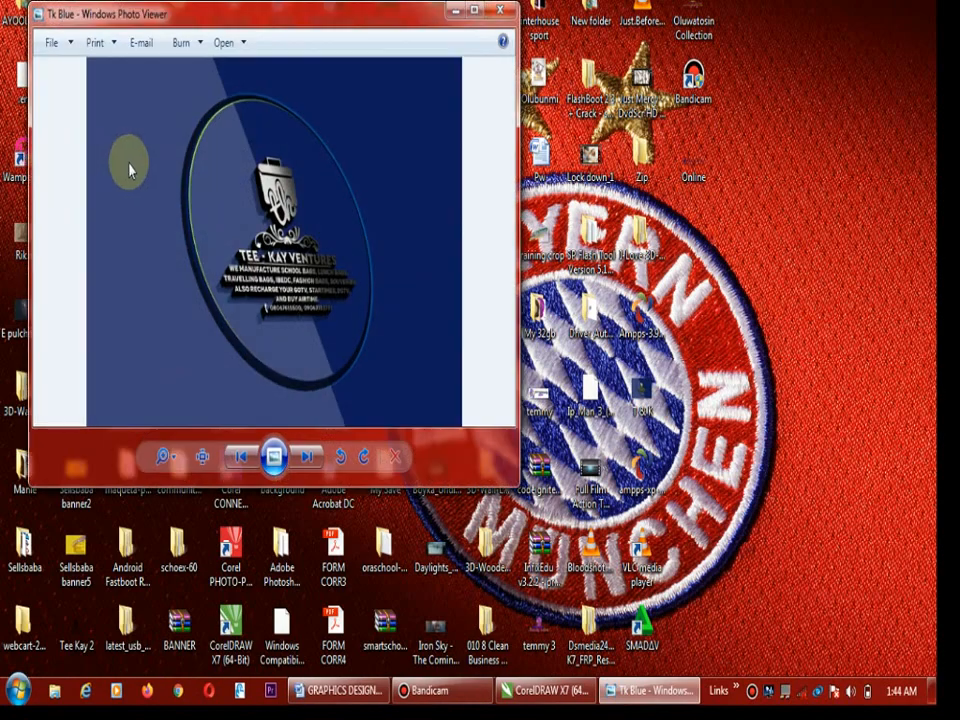
{"action": "left_click", "coordinate": [501, 10]}
{"action": "double_click", "coordinate": [146, 233]}
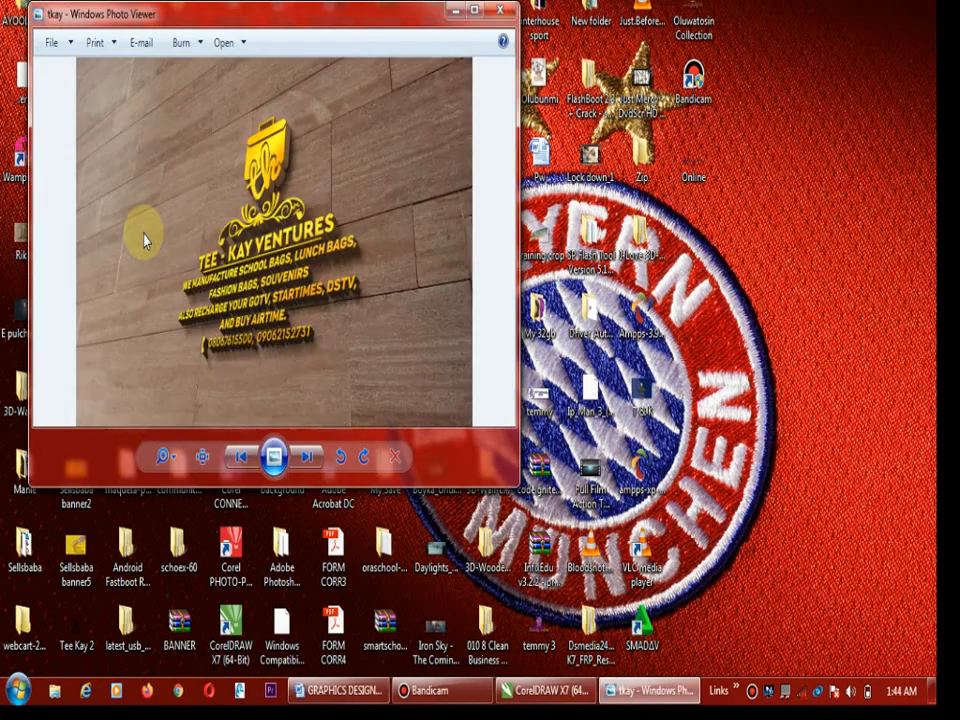
{"action": "left_click", "coordinate": [501, 12]}
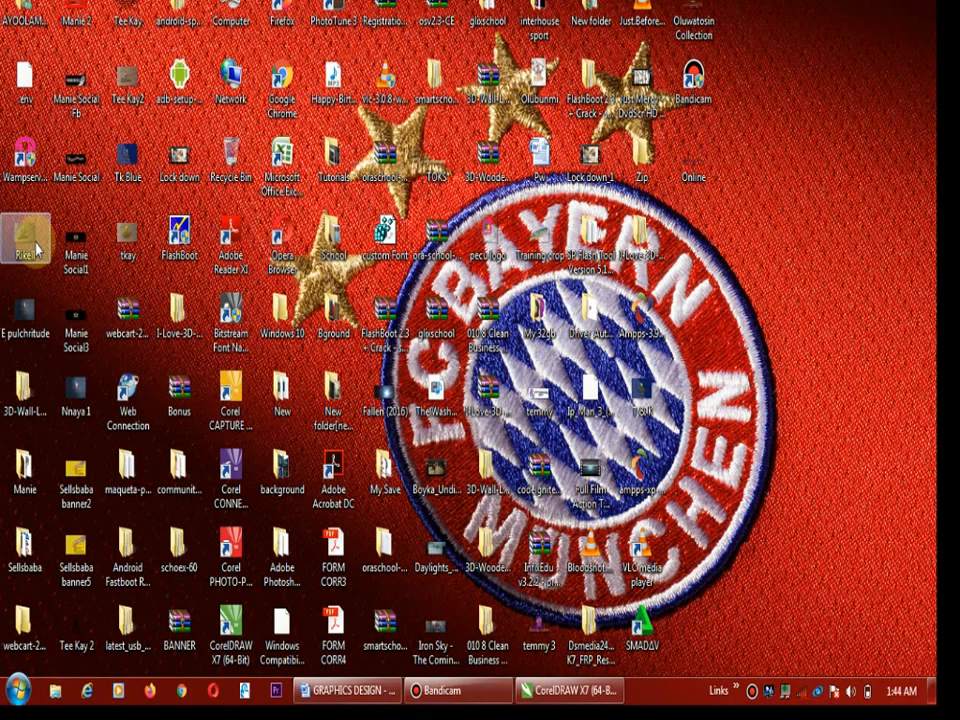
{"action": "double_click", "coordinate": [33, 245]}
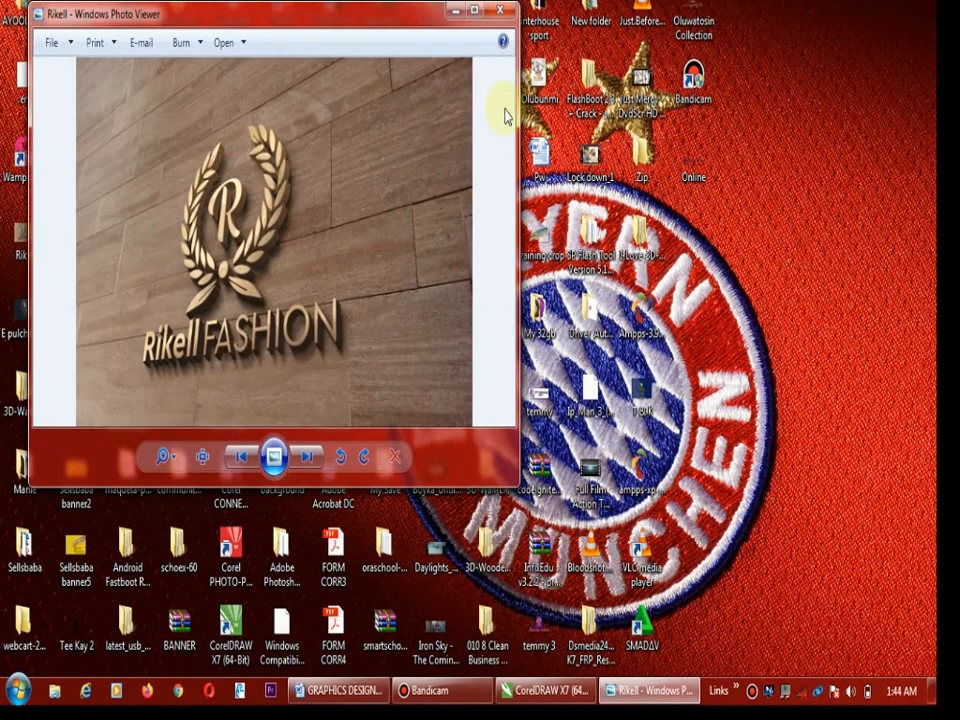
{"action": "left_click", "coordinate": [502, 12]}
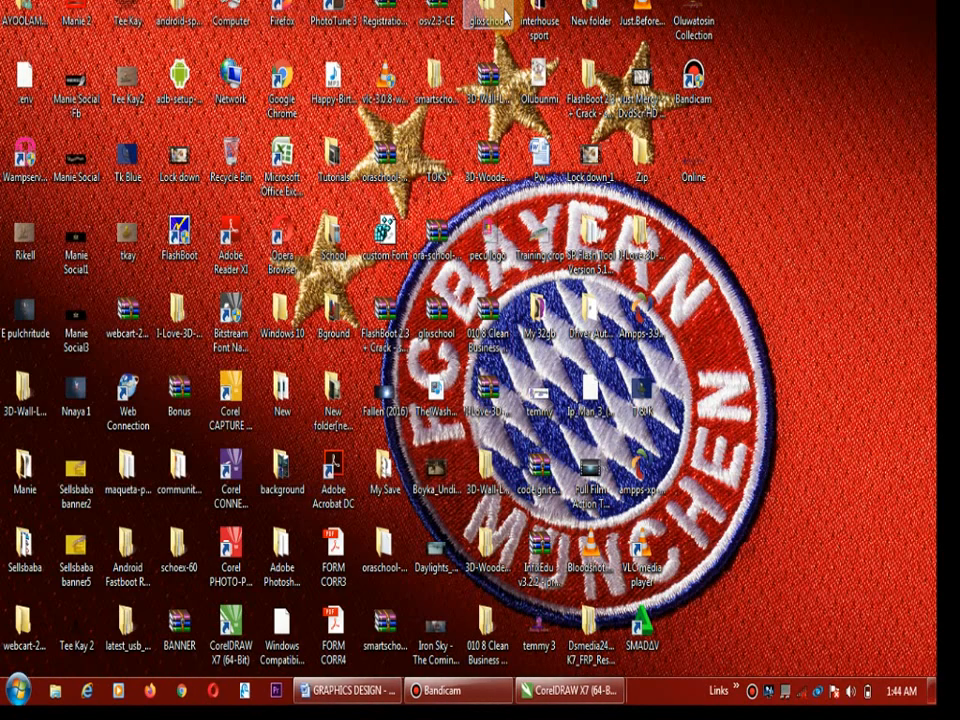